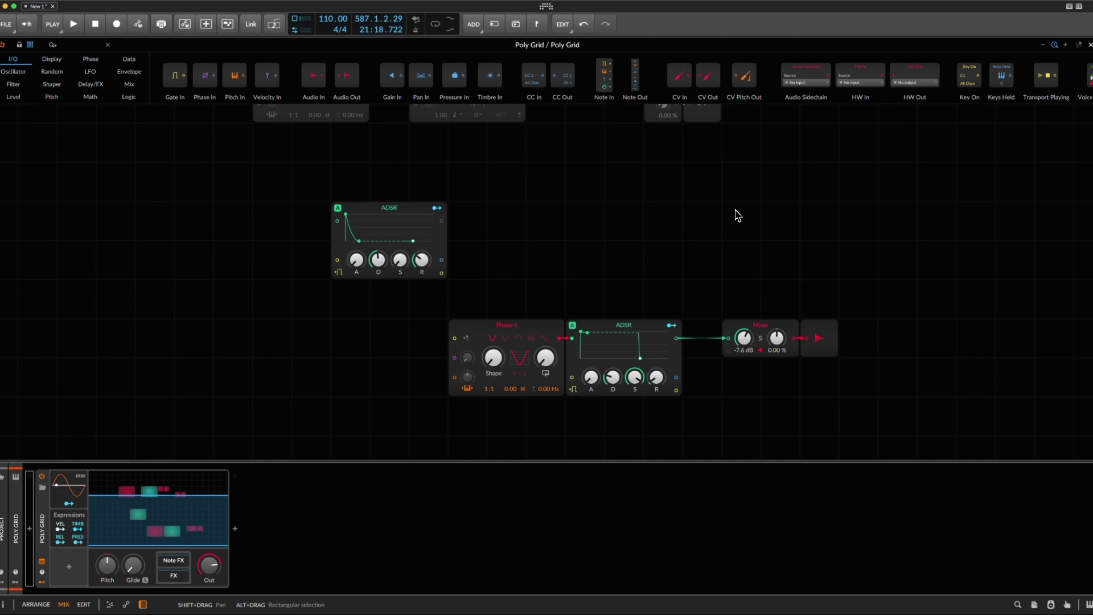
Move the unconnected ADSR envelope up one grid row, away from Phase-1
key("super+Tab")
left_click_drag(408, 239, 408, 199)
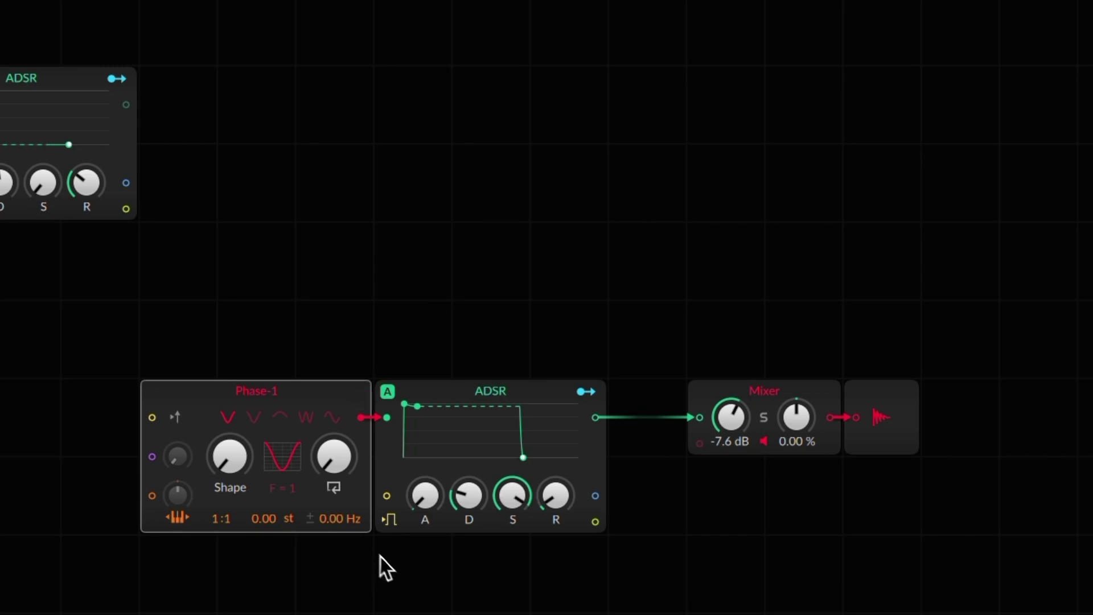
Insert an Oscilloscope, enlarge it above the second ADSR, and connect Phase-1's output to its second signal input
right_click(319, 450)
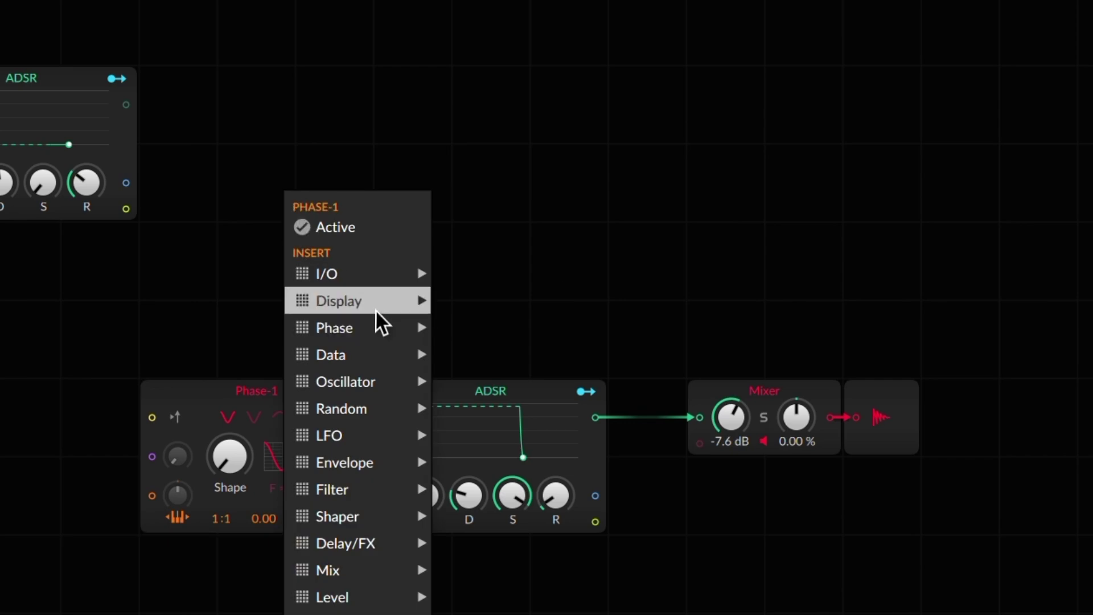
mouse_move(415, 317)
left_click(550, 409)
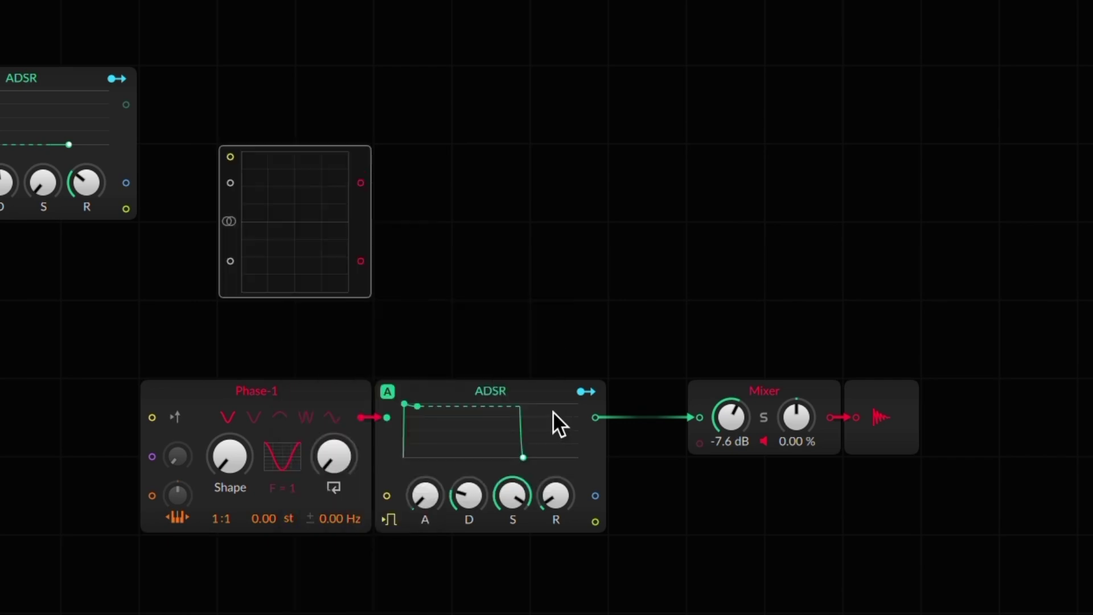
left_click_drag(380, 298, 523, 374)
left_click_drag(325, 319, 480, 319)
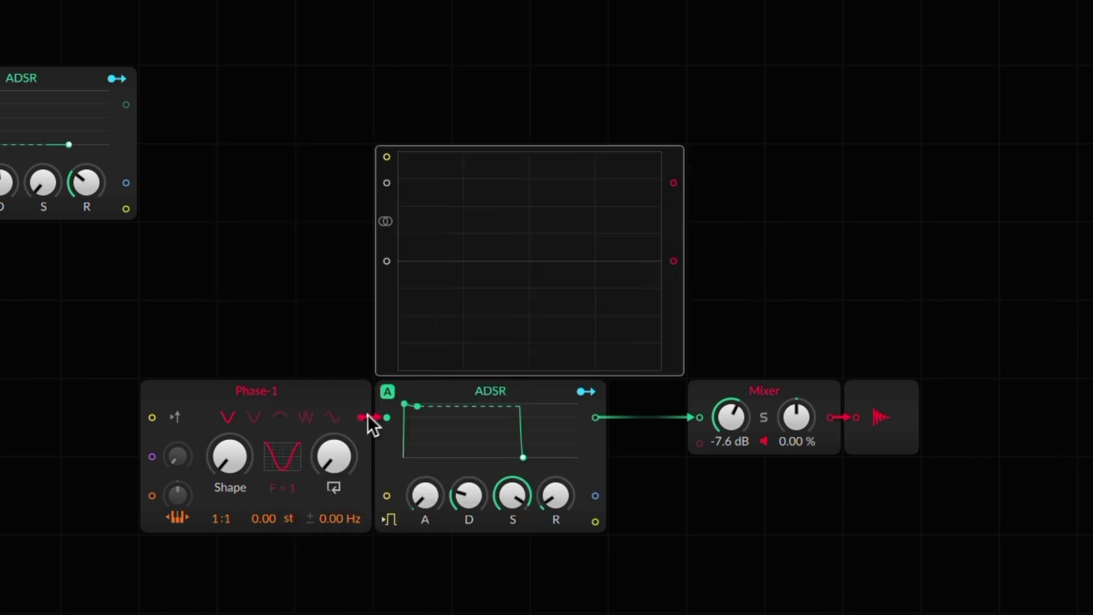
left_click_drag(361, 417, 387, 263)
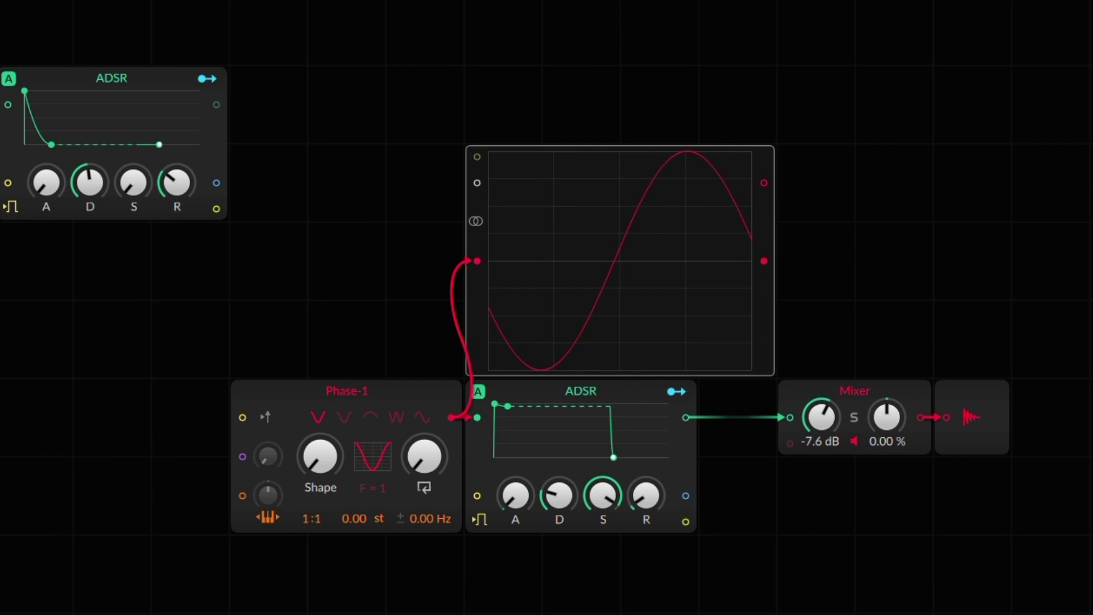
left_click_drag(750, 303, 827, 302)
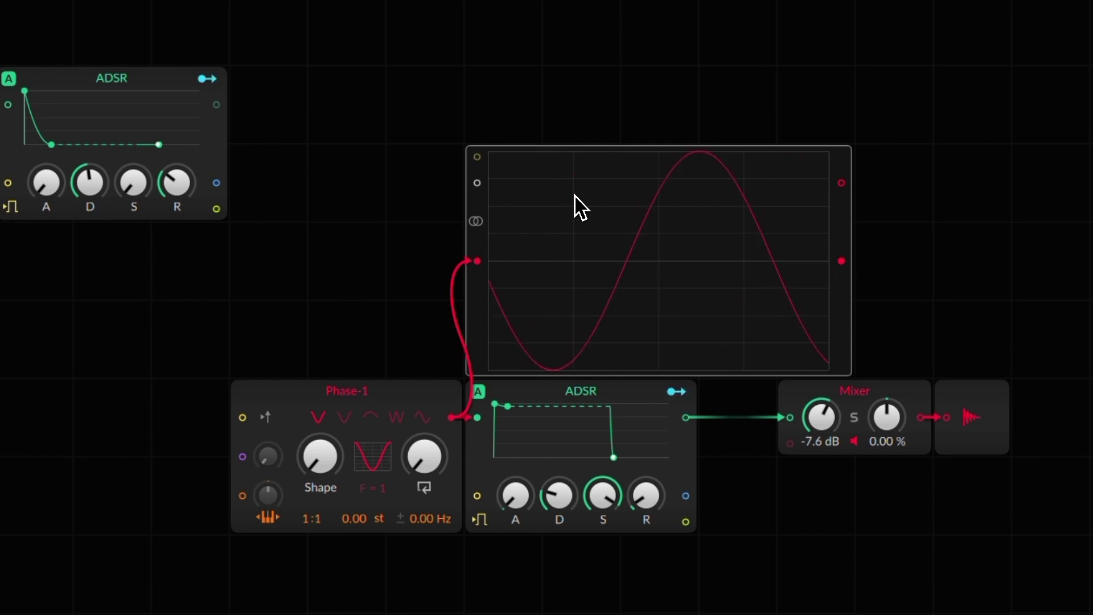
Sweep Phase-1's Shape up to its maximum and reset it to 0.00 %, widening the oscilloscope by one more grid cell
left_click_drag(326, 458, 326, 457)
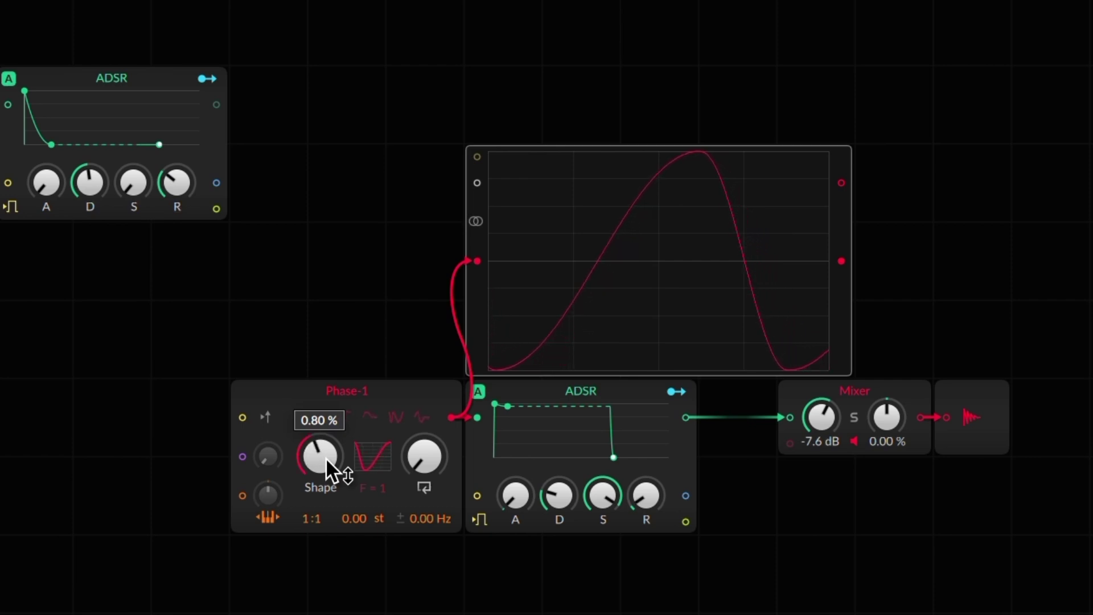
left_click_drag(326, 456, 326, 456)
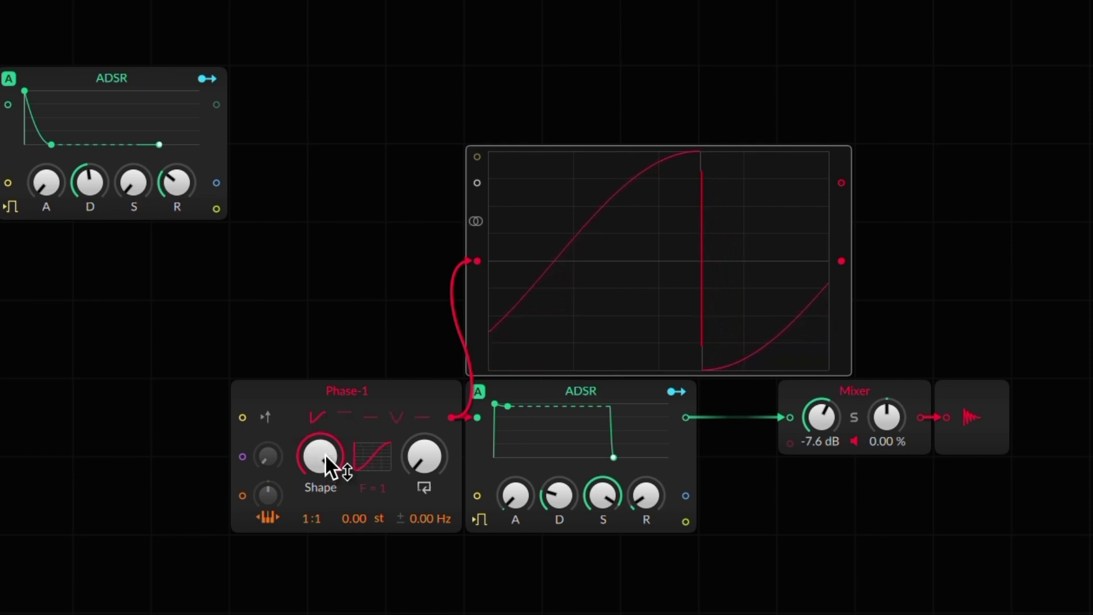
left_click_drag(855, 341, 925, 336)
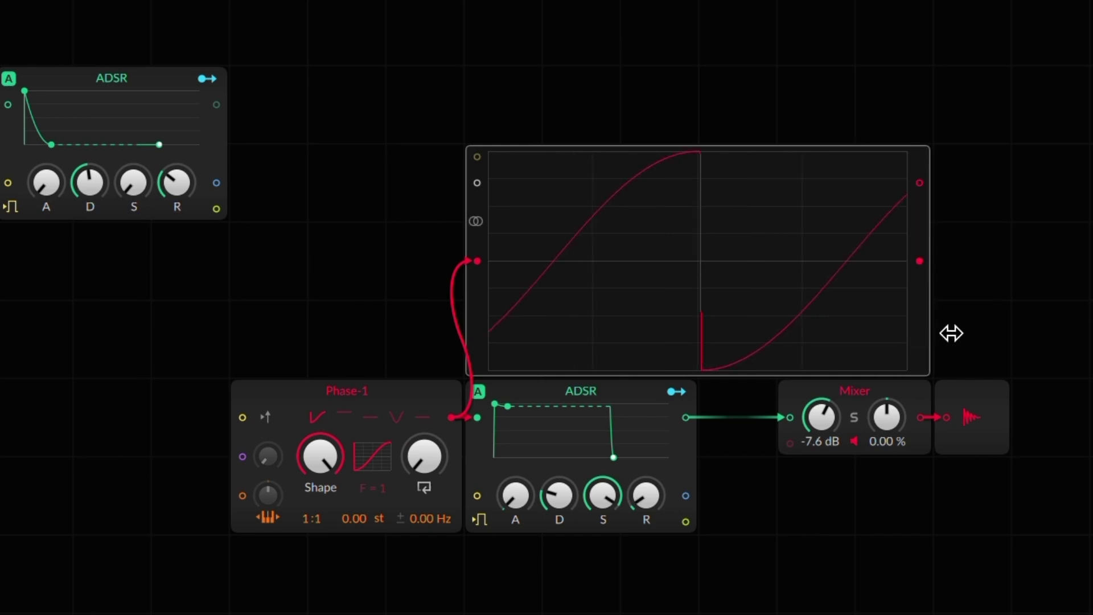
double_click(315, 455)
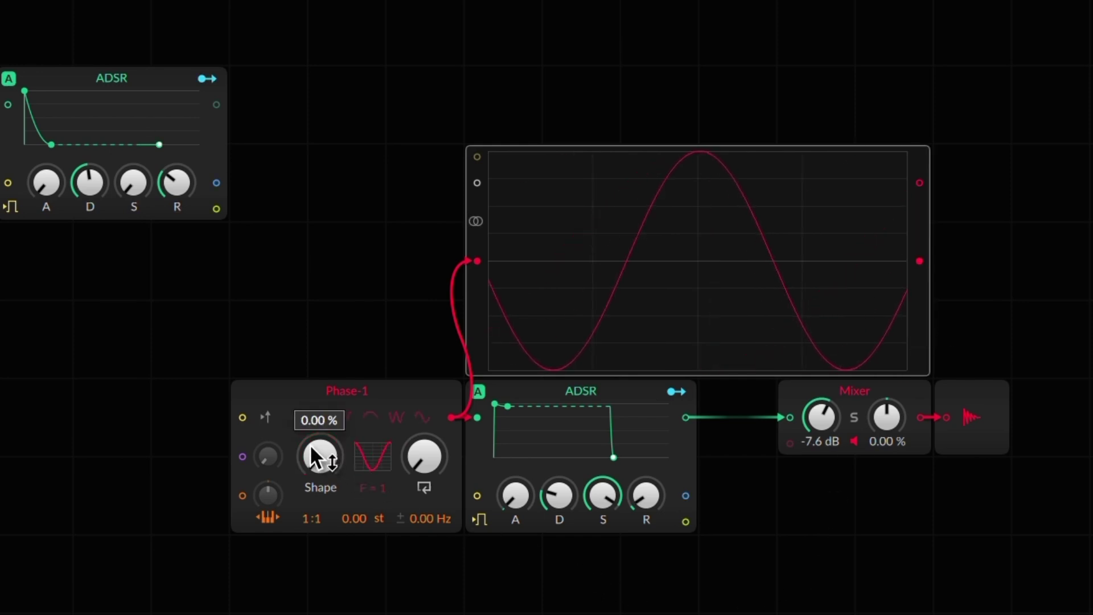
left_click_drag(315, 457, 319, 447)
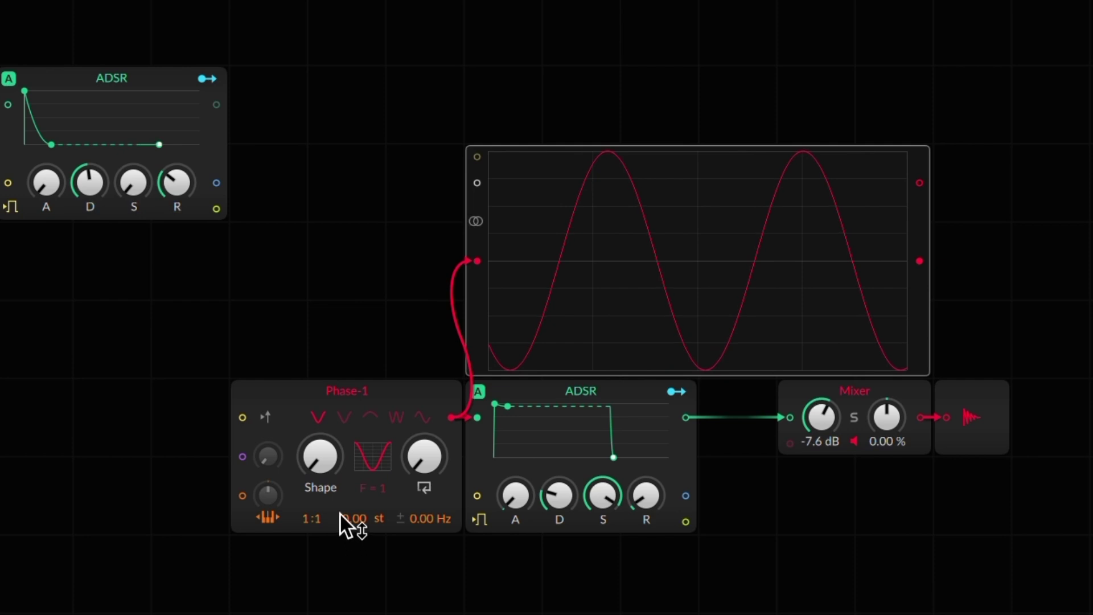
Place the unconnected ADSR one grid row lower and assign its modulation to Phase-1's Shape with an amount of about 0.99
left_click(117, 77)
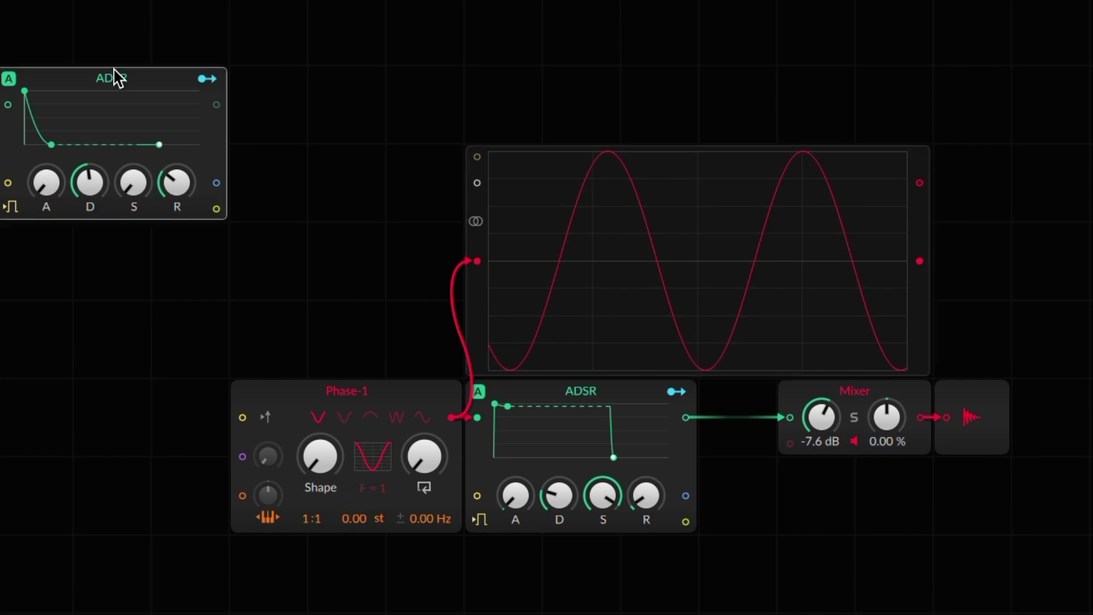
left_click_drag(117, 76, 126, 164)
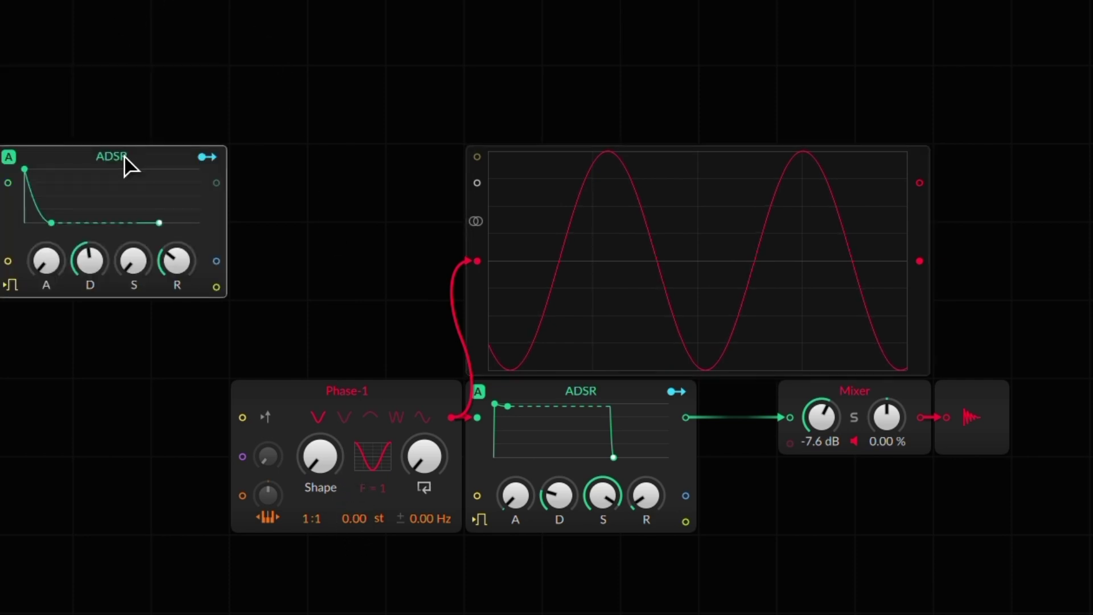
left_click(310, 395)
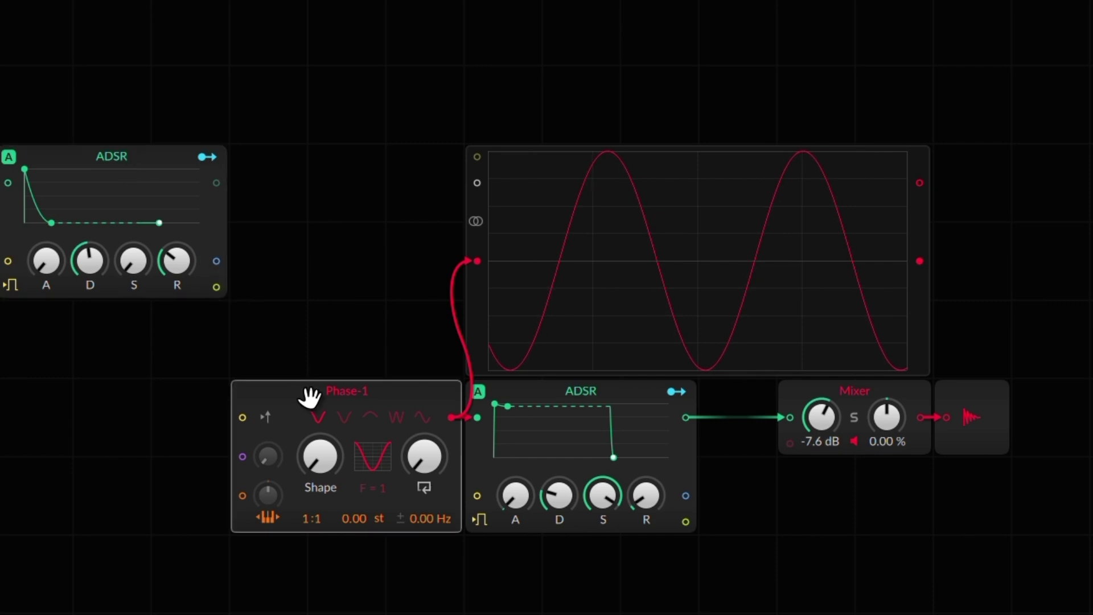
left_click(211, 156)
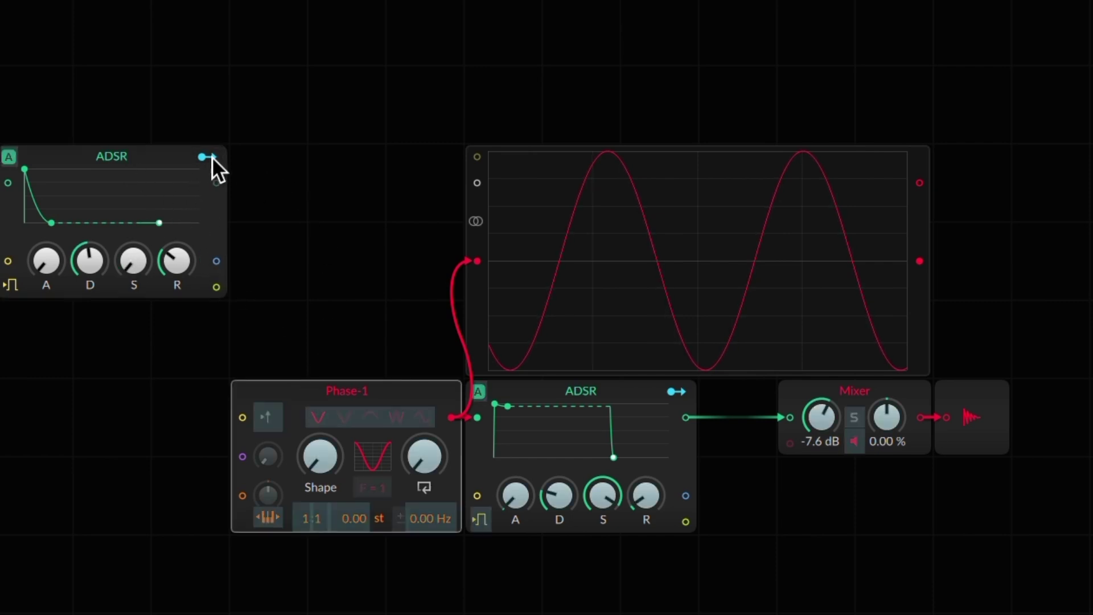
left_click_drag(322, 467, 322, 467)
left_click(207, 158)
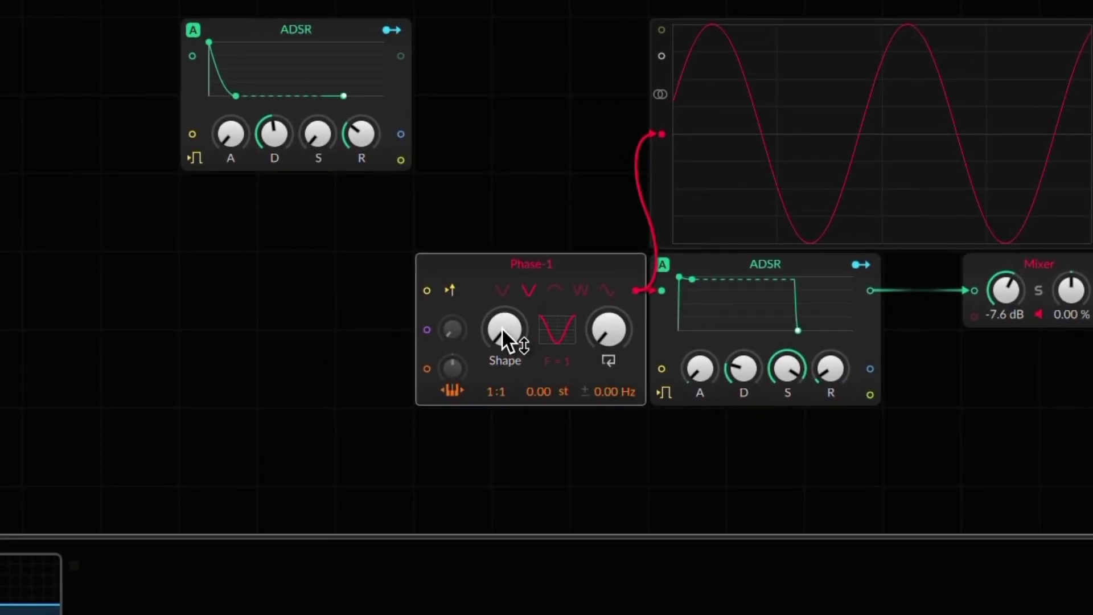
Try different Shape amounts on Phase-1 with the second distortion algorithm, returning Shape to 0 %
left_click_drag(502, 329, 502, 328)
scroll(503, 330, "up", 3)
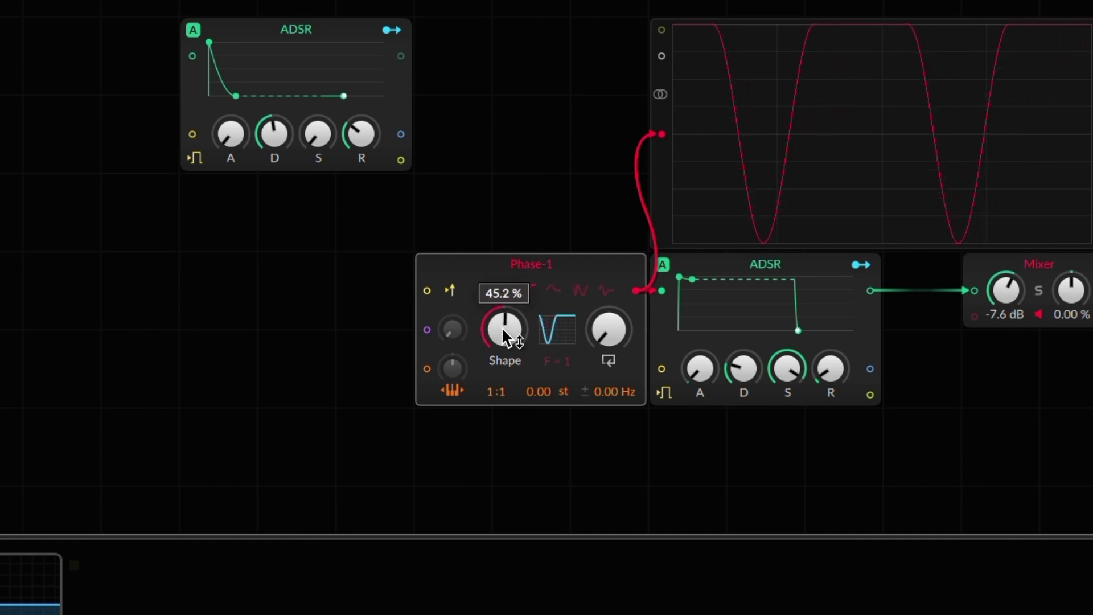
double_click(502, 330)
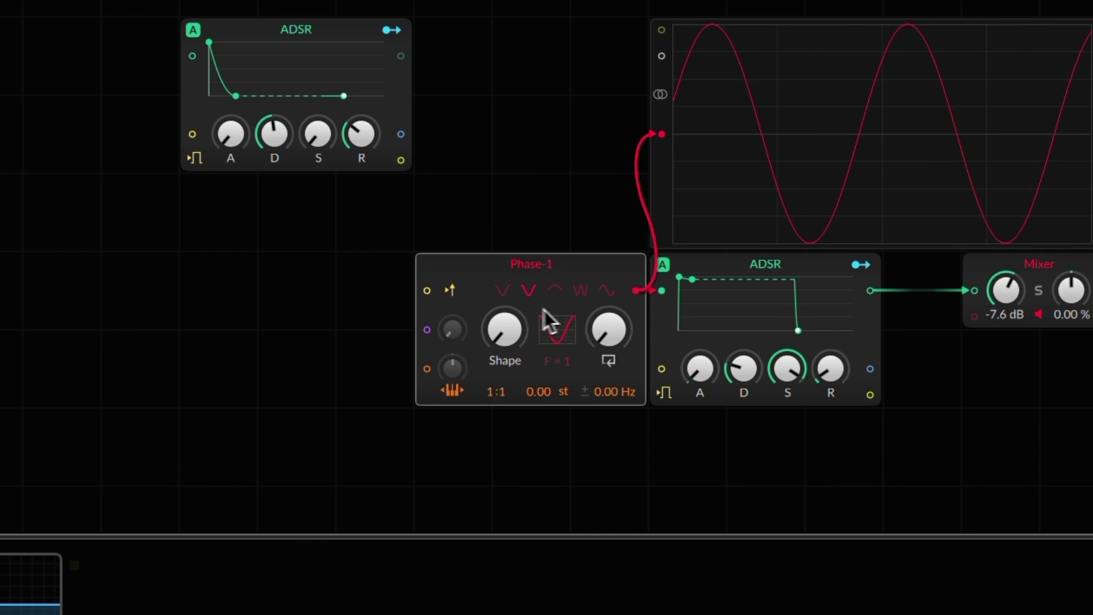
left_click_drag(505, 335, 505, 332)
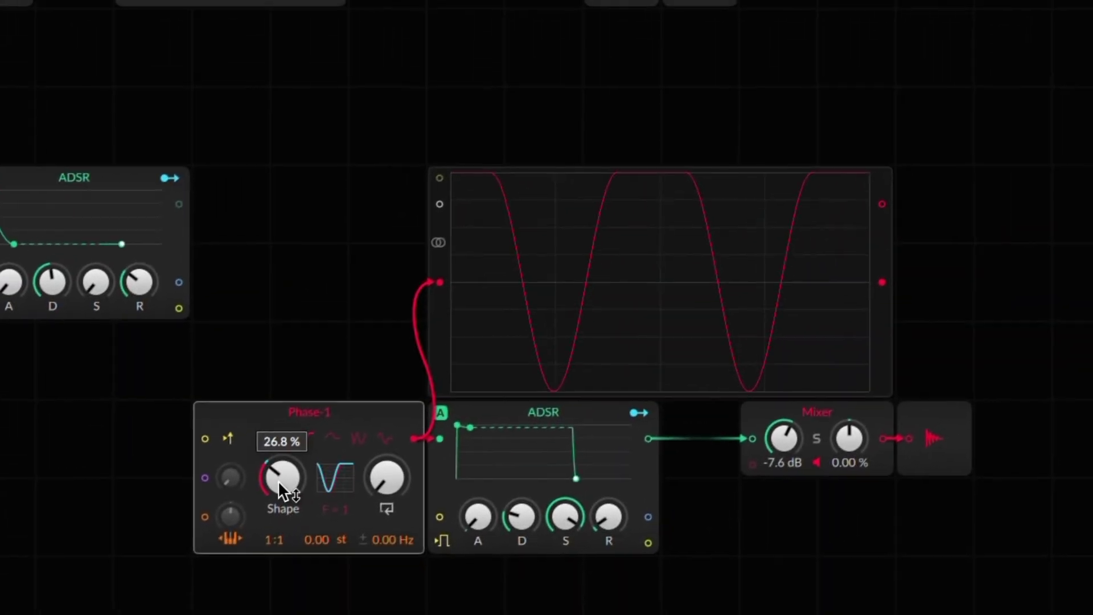
left_click_drag(278, 481, 278, 485)
Select Phase-1's third distortion algorithm, try raising its Shape, and reset Shape to 0.00 %
left_click(334, 438)
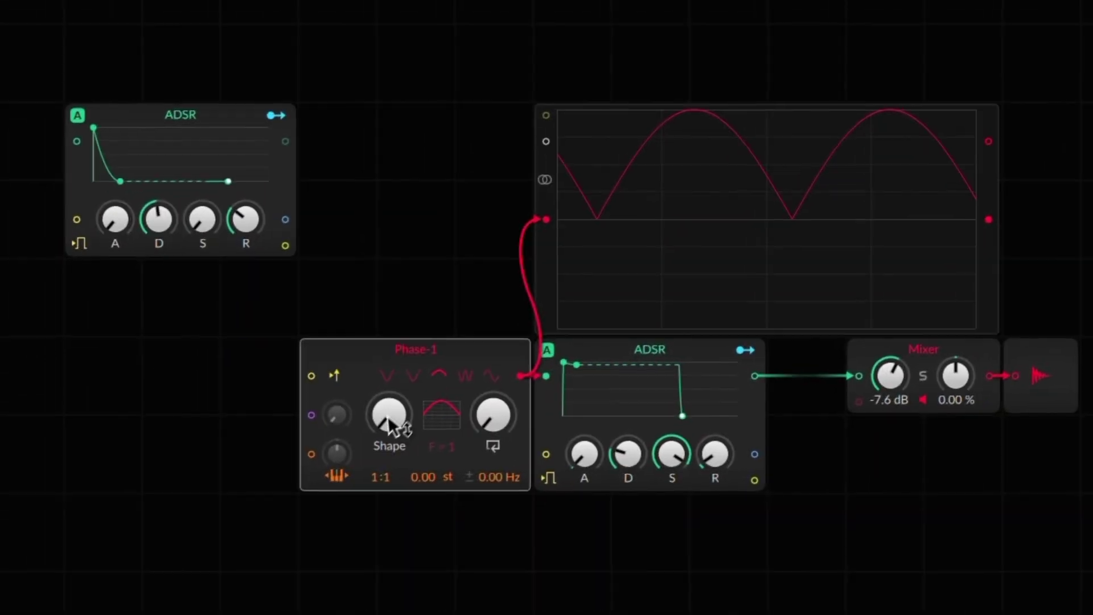
mouse_move(387, 415)
left_mouse_down()
mouse_move(380, 424)
mouse_move(380, 413)
left_mouse_up()
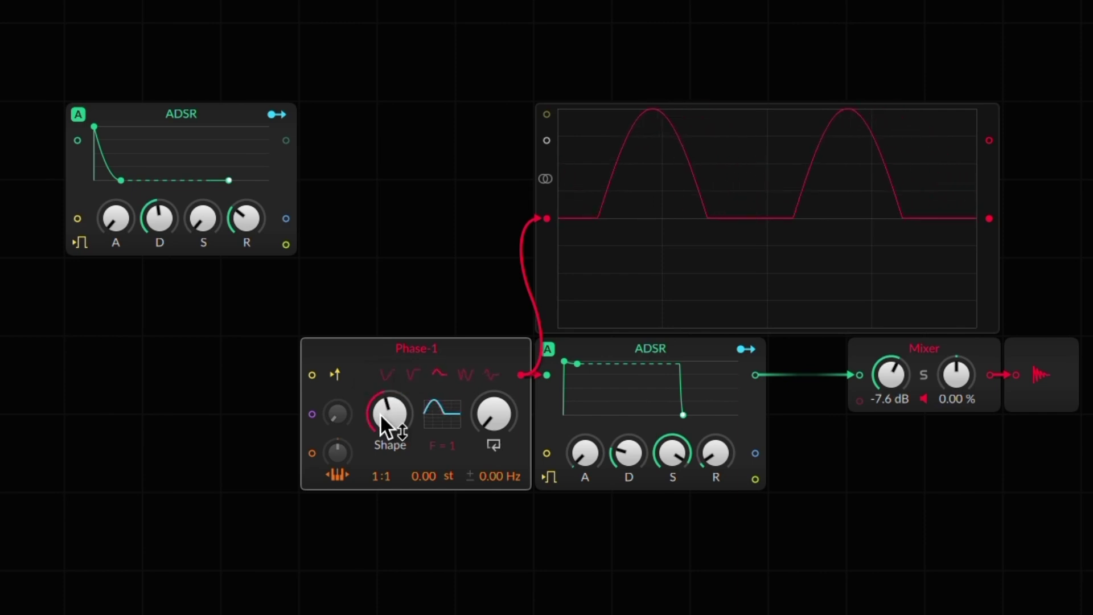
double_click(390, 399)
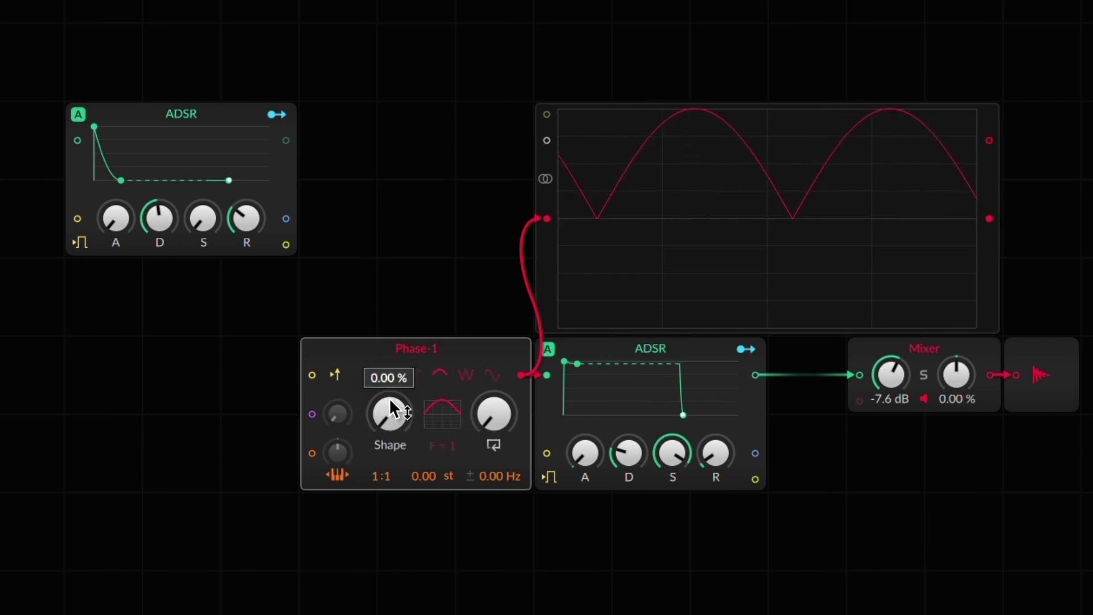
Select Phase-1's fourth, W-shaped algorithm, sweep its Shape to the maximum, and reset Shape to zero
left_click(446, 380)
left_click_drag(382, 411, 388, 420)
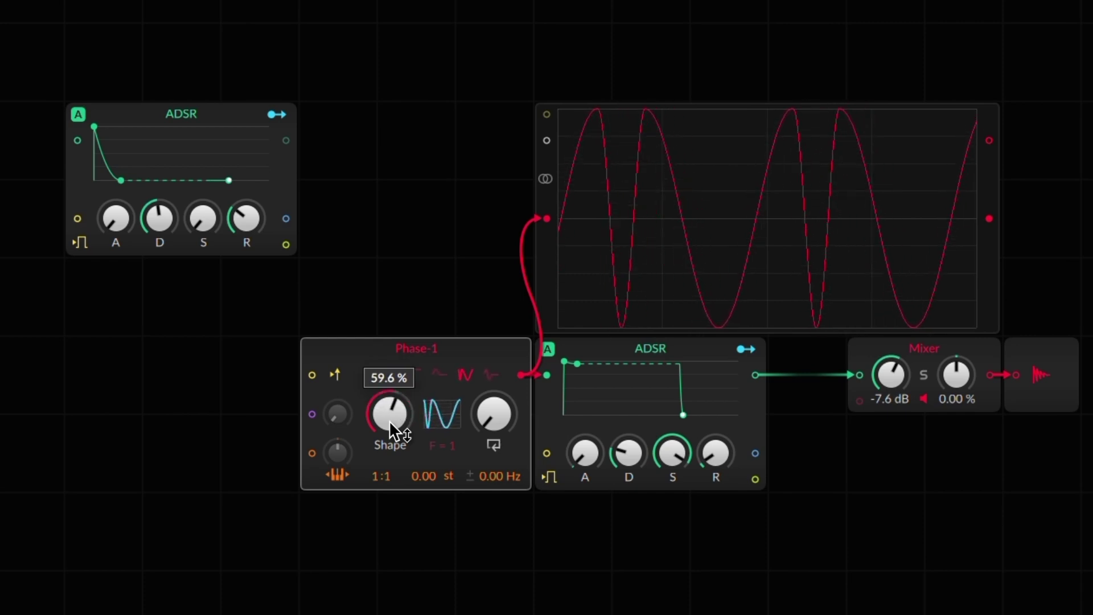
left_click_drag(389, 420, 388, 420)
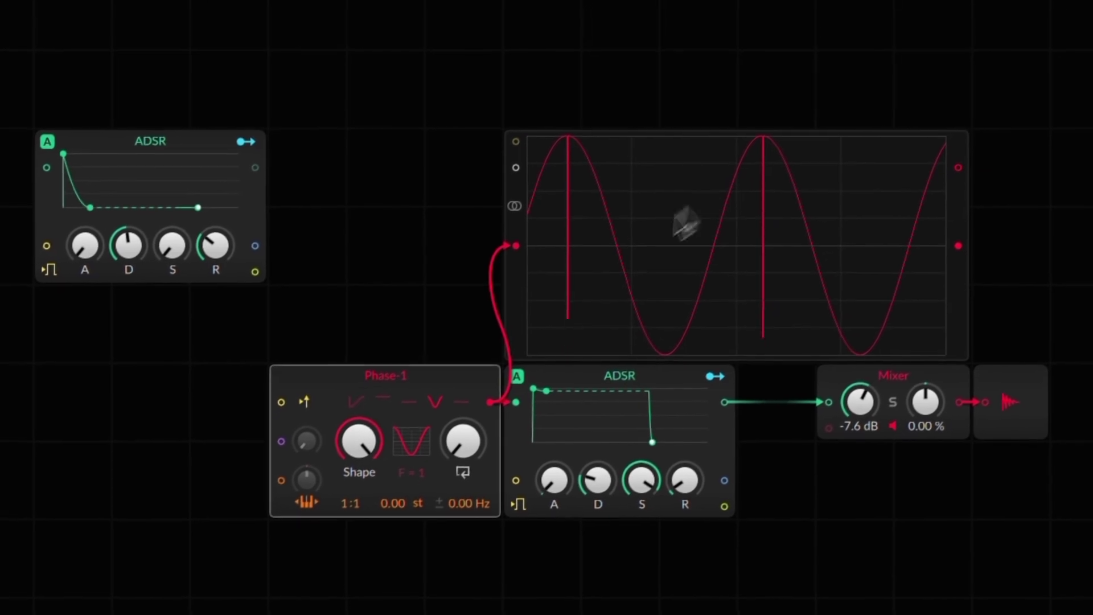
double_click(354, 436)
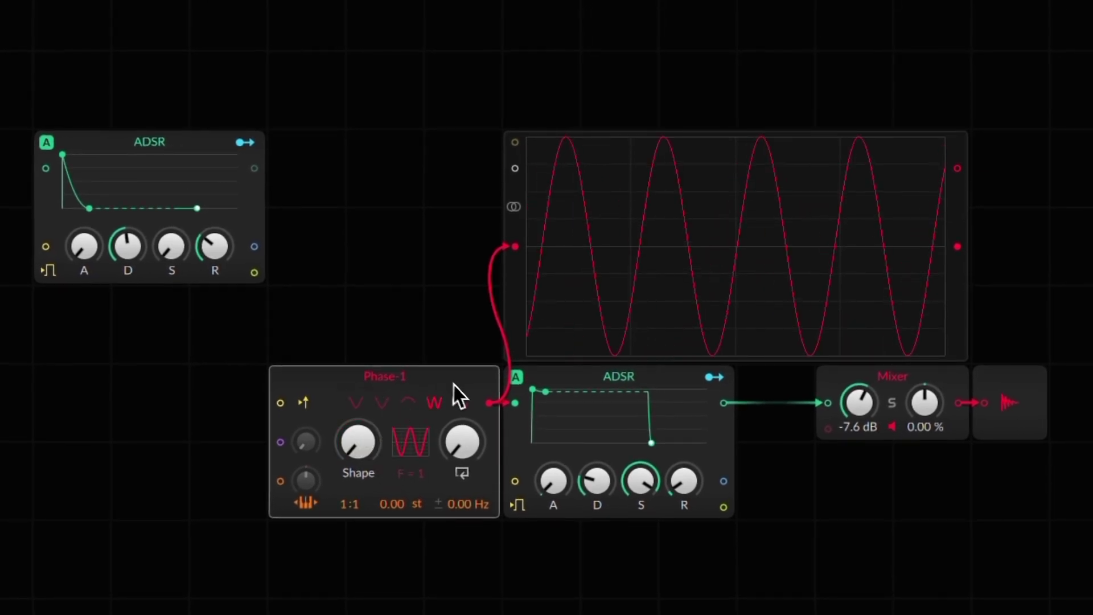
Switch Phase-1 to the fifth distortion algorithm, sweep its Shape, and return Shape to 0.00 %
left_click_drag(341, 449, 341, 449)
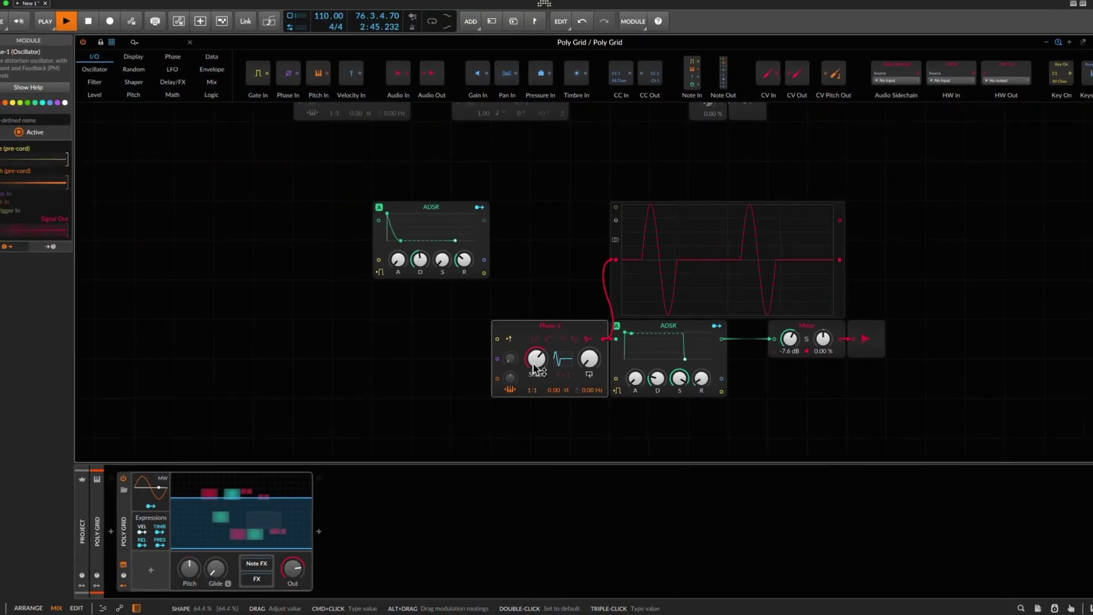
left_click_drag(535, 367, 535, 378)
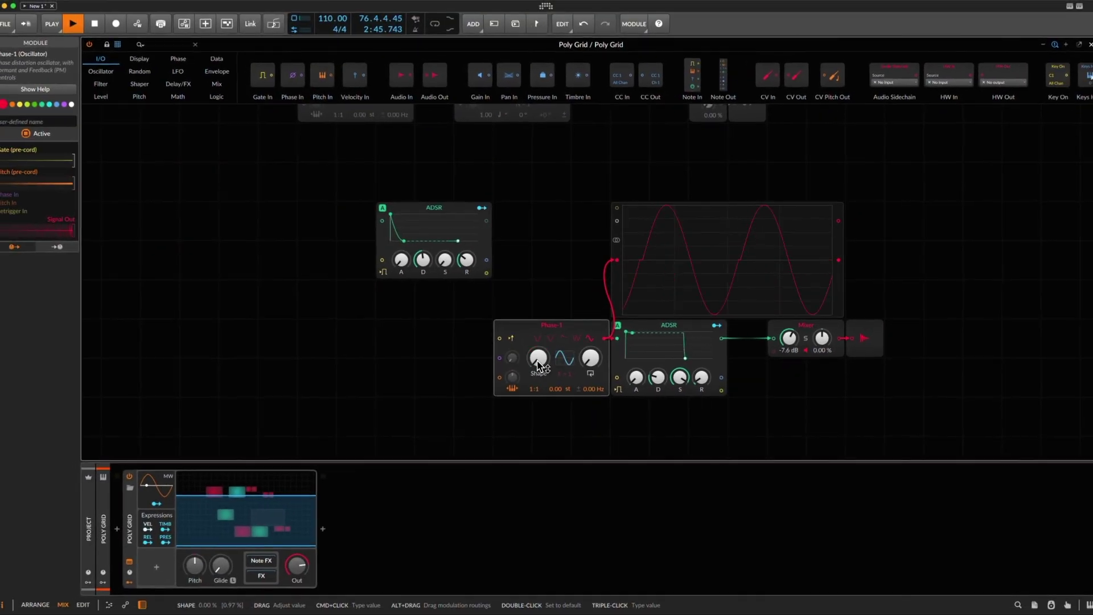
Insert a Sine oscillator in space cleared directly above Phase-1 and route its output to the oscilloscope and the second ADSR
left_click_drag(569, 330, 569, 365)
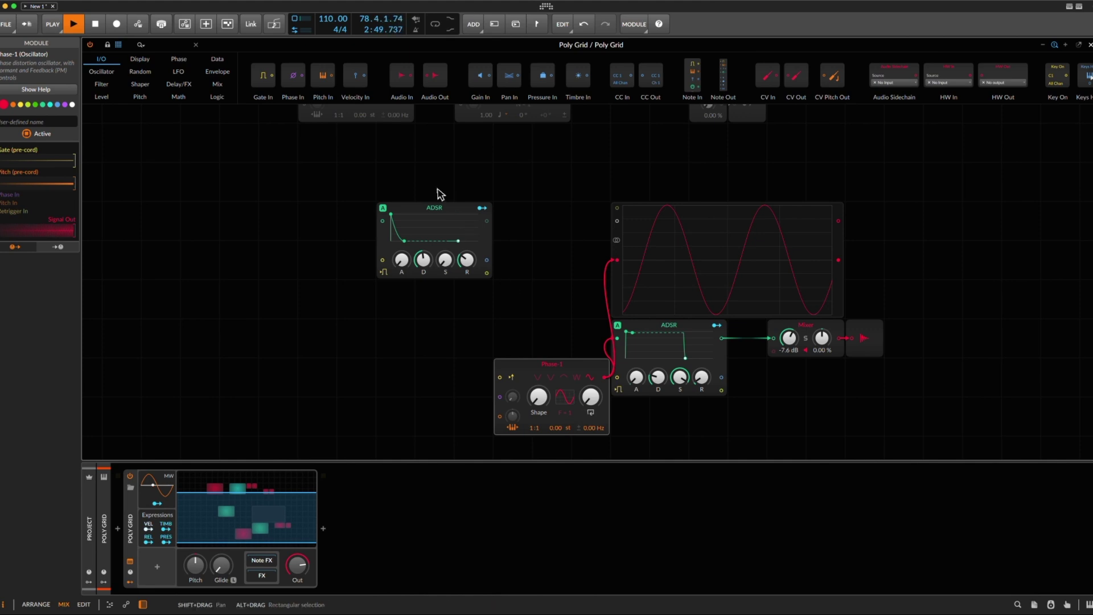
left_click_drag(438, 207, 438, 168)
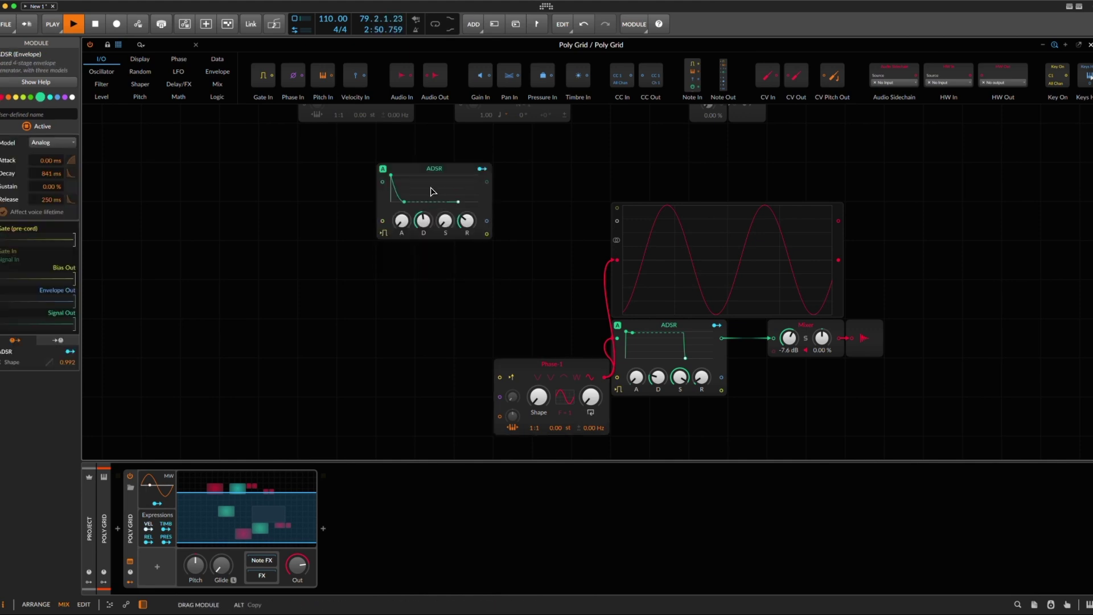
right_click(492, 266)
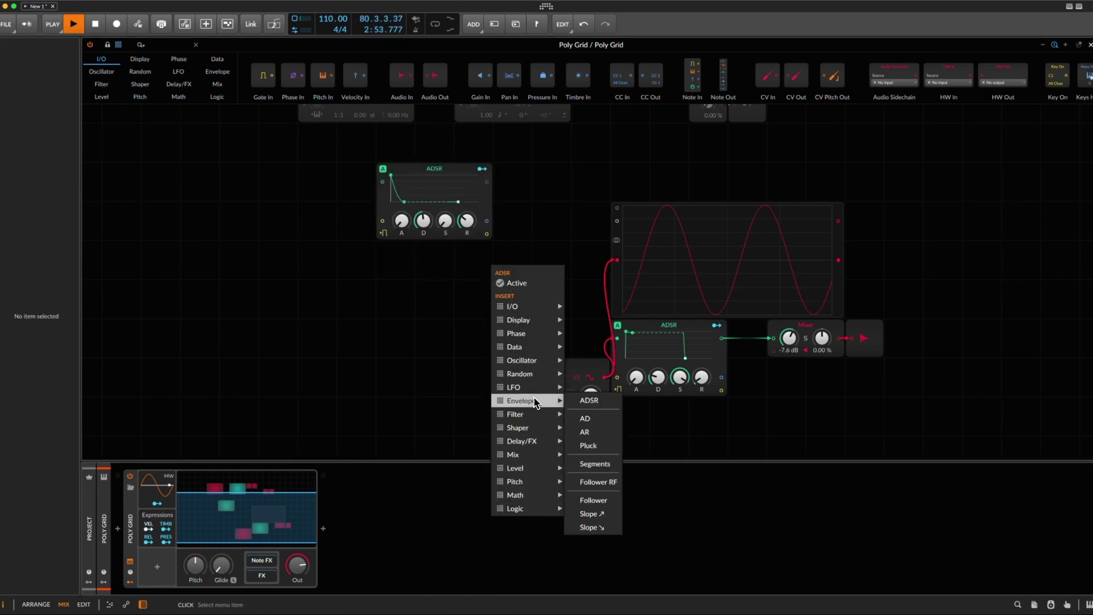
mouse_move(532, 361)
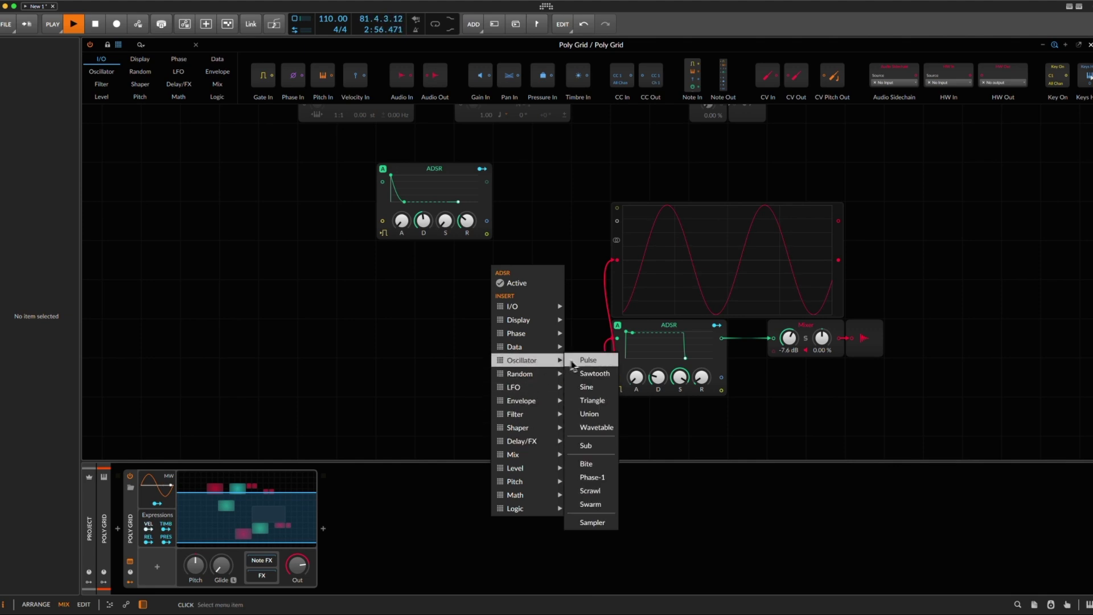
left_click(586, 388)
left_click_drag(541, 239, 579, 278)
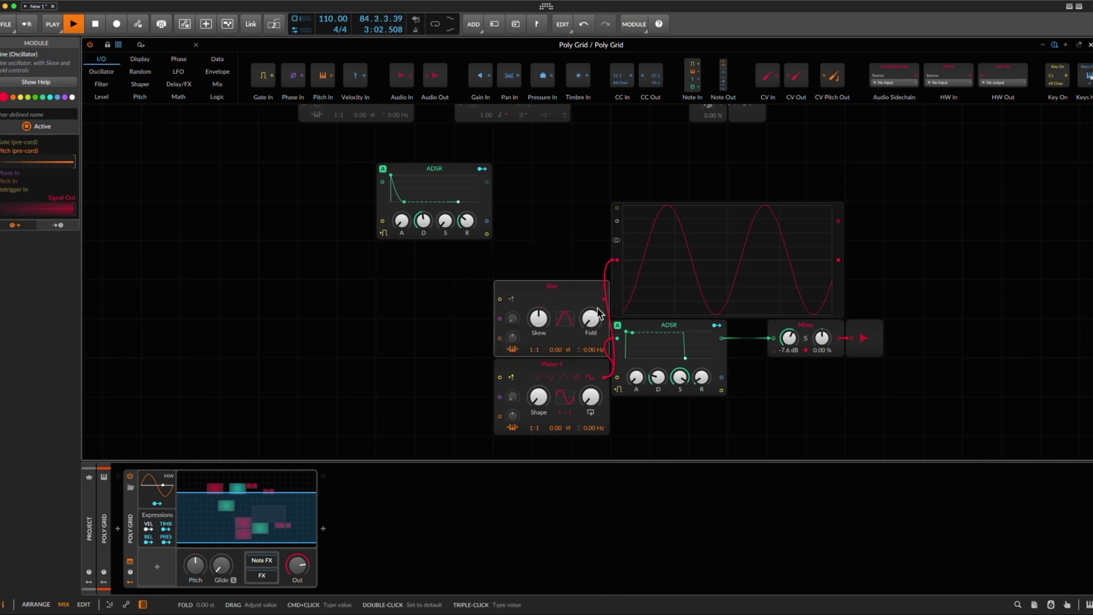
left_click_drag(605, 299, 617, 259)
Duplicate the oscilloscope below the second ADSR and connect Phase-1's output to the copy's second signal input
left_click(616, 253)
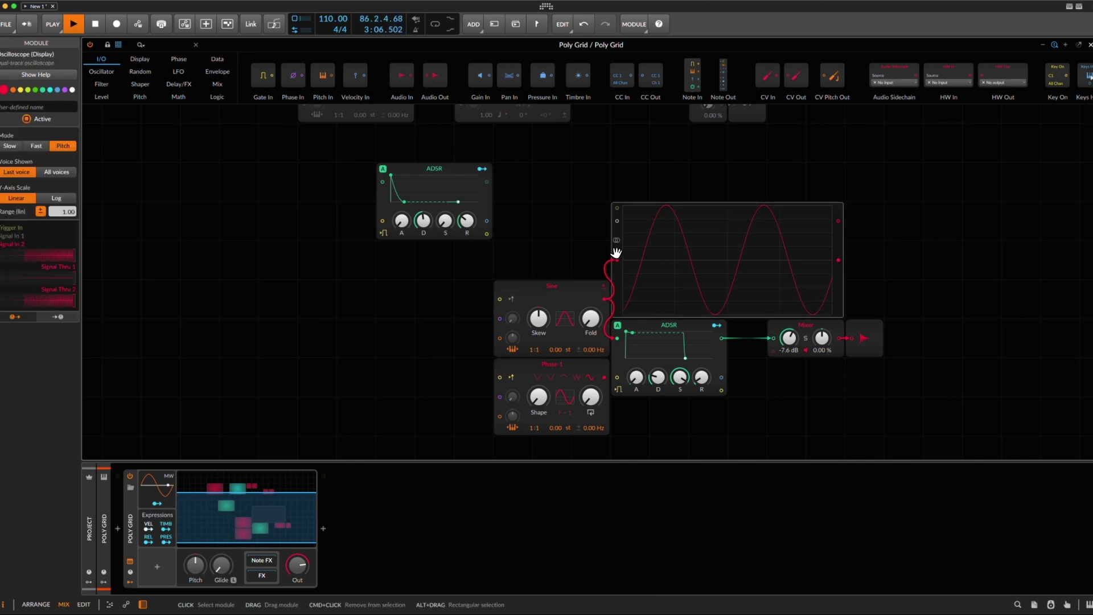
key("super+d")
scroll(661, 302, "down", 3)
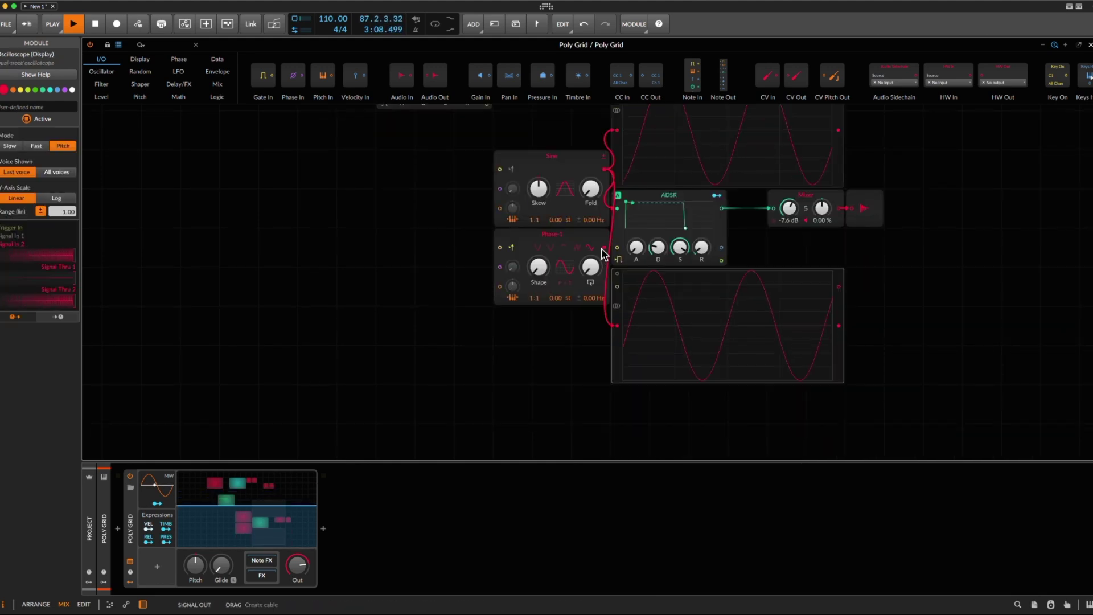
left_click_drag(604, 248, 617, 325)
scroll(601, 289, "up", 1)
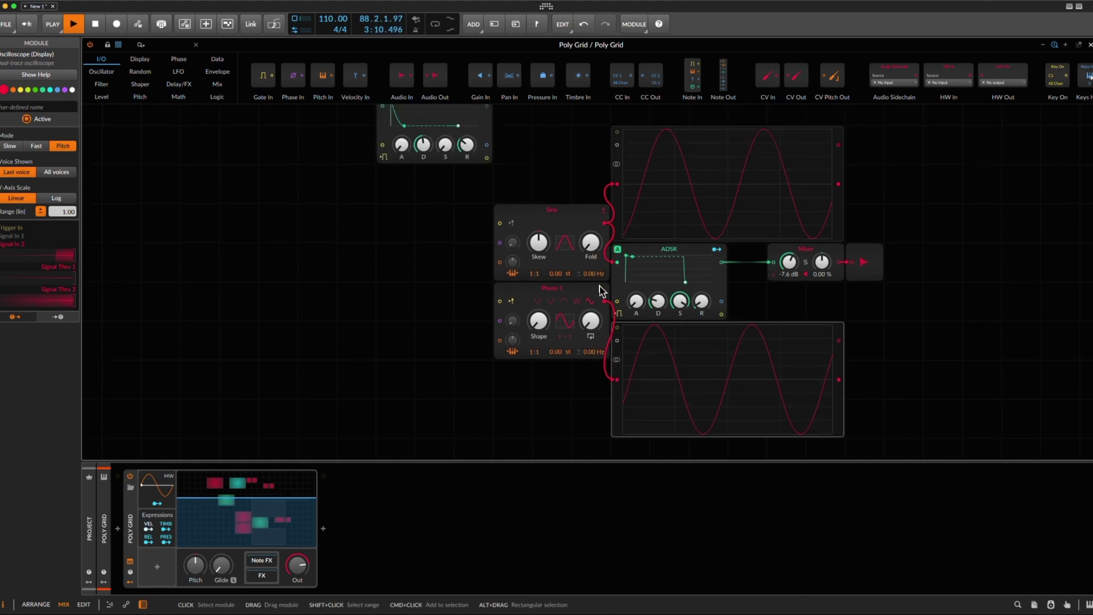
Set the Sine oscillator's frequency ratio to 0:1
scroll(602, 291, "up", 2)
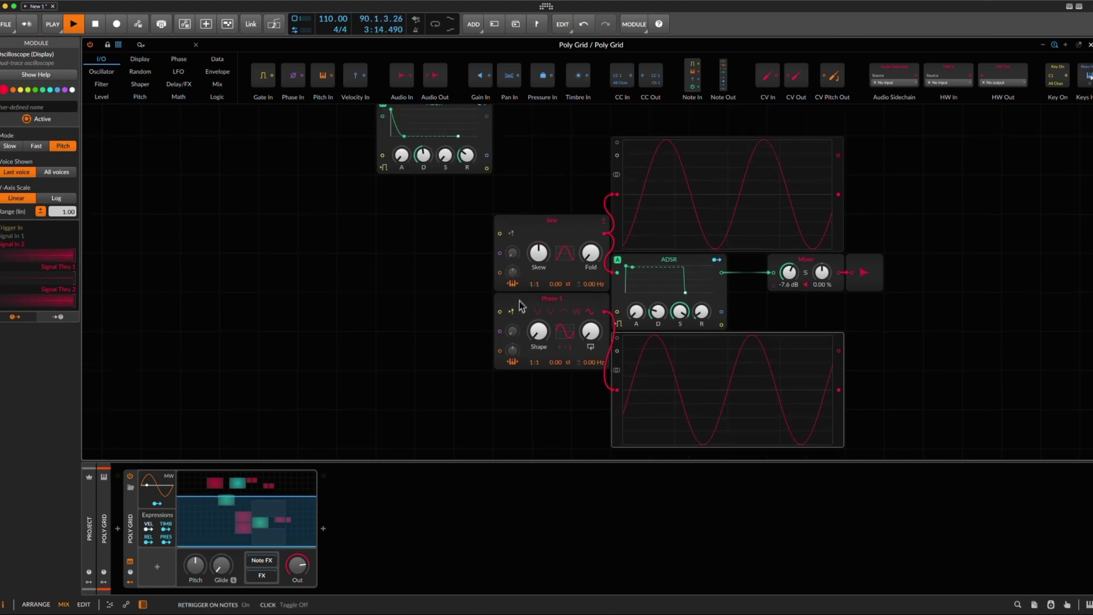
left_click_drag(532, 284, 532, 287)
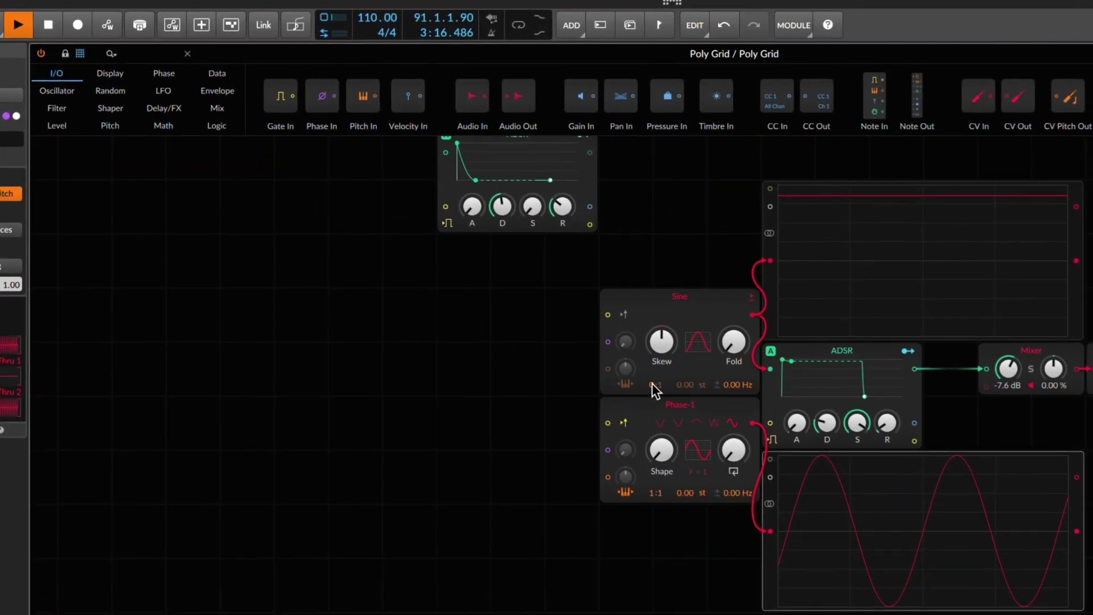
scroll(439, 285, "up", 5)
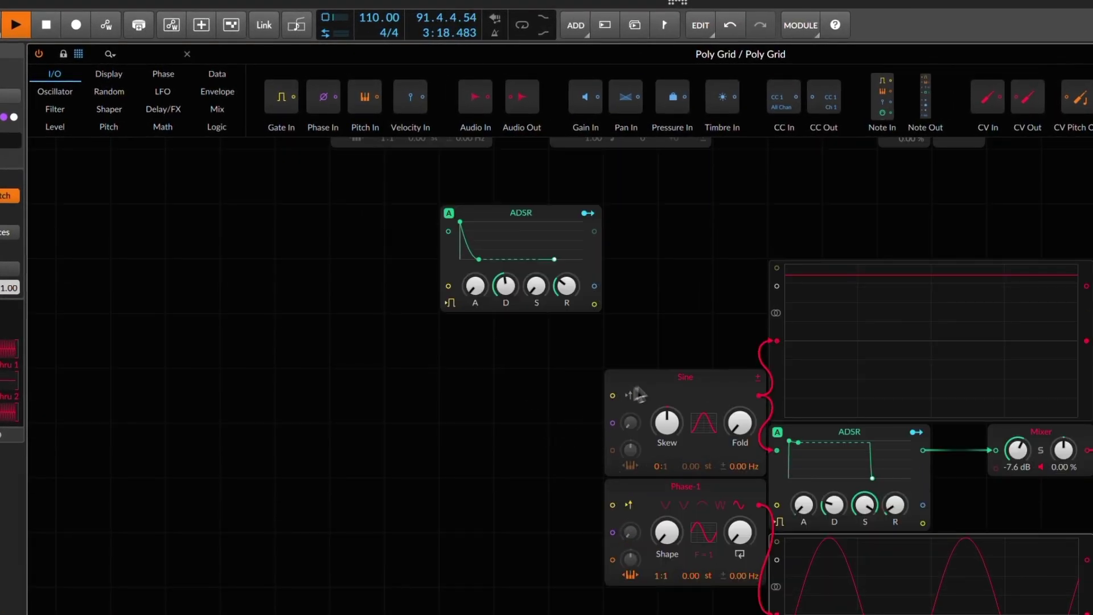
left_click(654, 394)
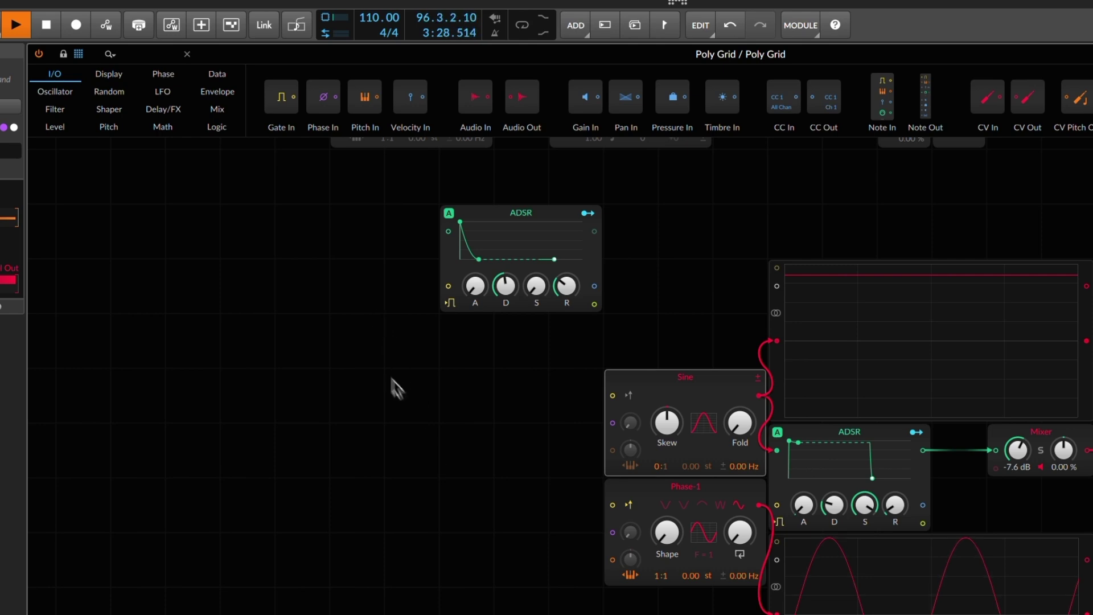
Insert a Phasor well to the left of the Sine oscillator and patch it into Sine's phase input with the modulation amount raised
mouse_move(176, 80)
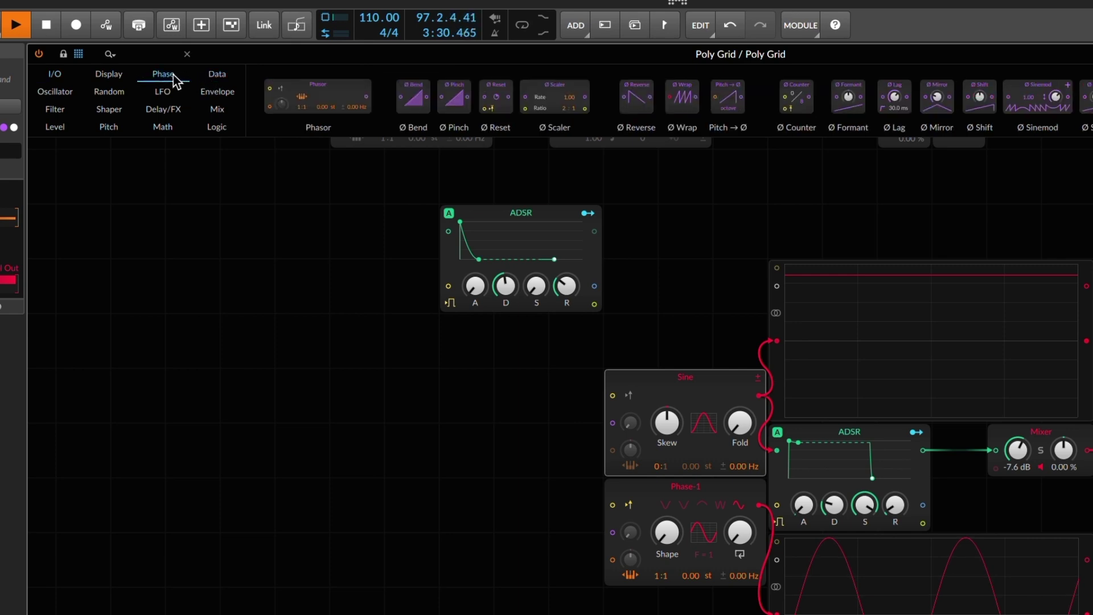
left_click_drag(317, 112, 322, 466)
left_click_drag(429, 450, 613, 423)
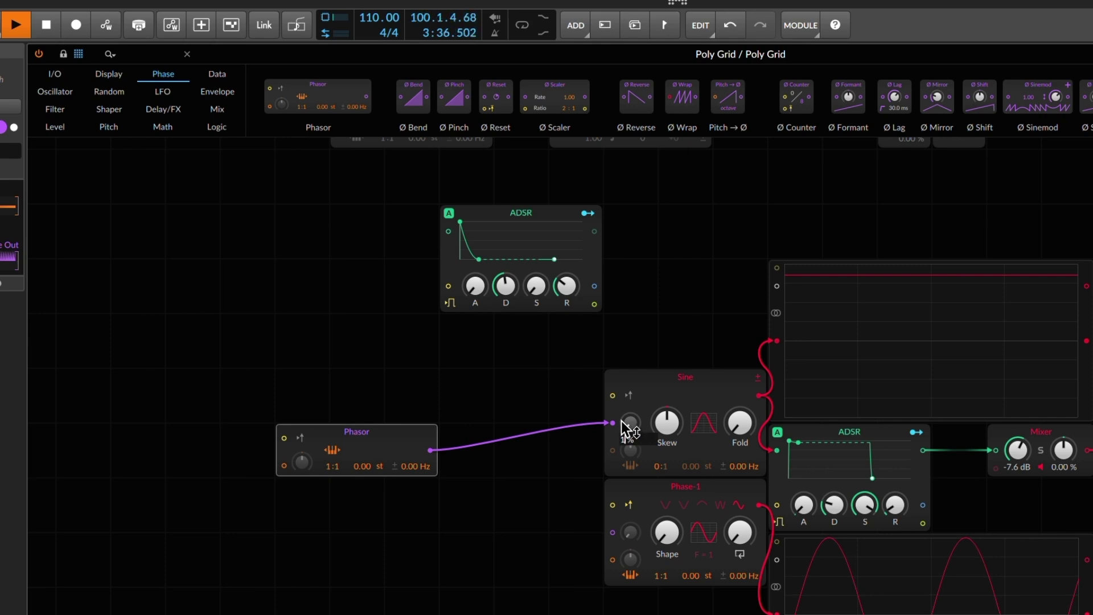
double_click(622, 422)
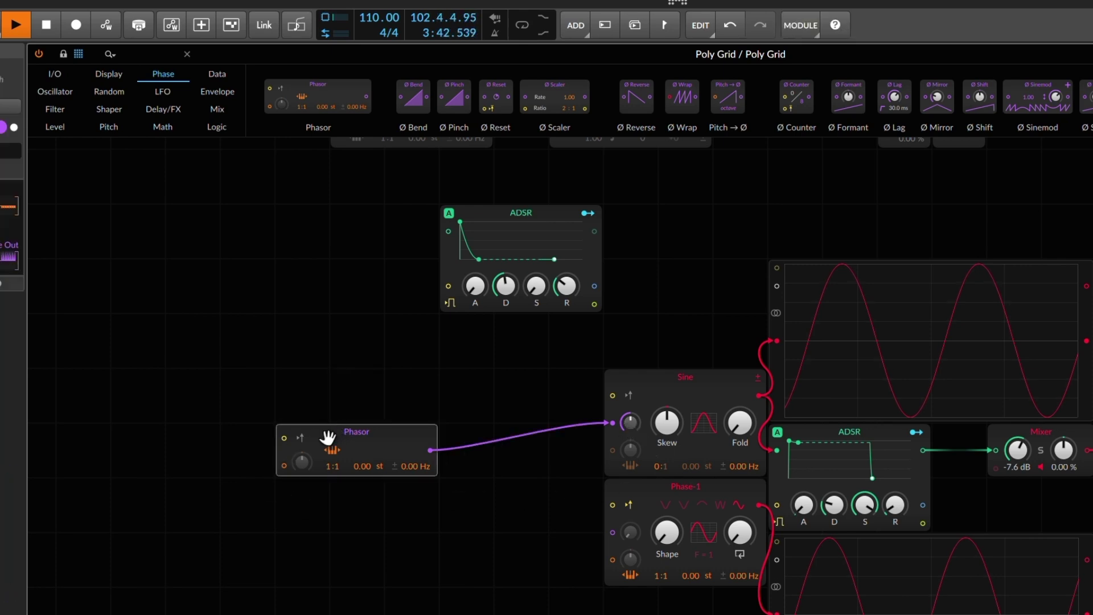
left_click_drag(328, 437, 273, 438)
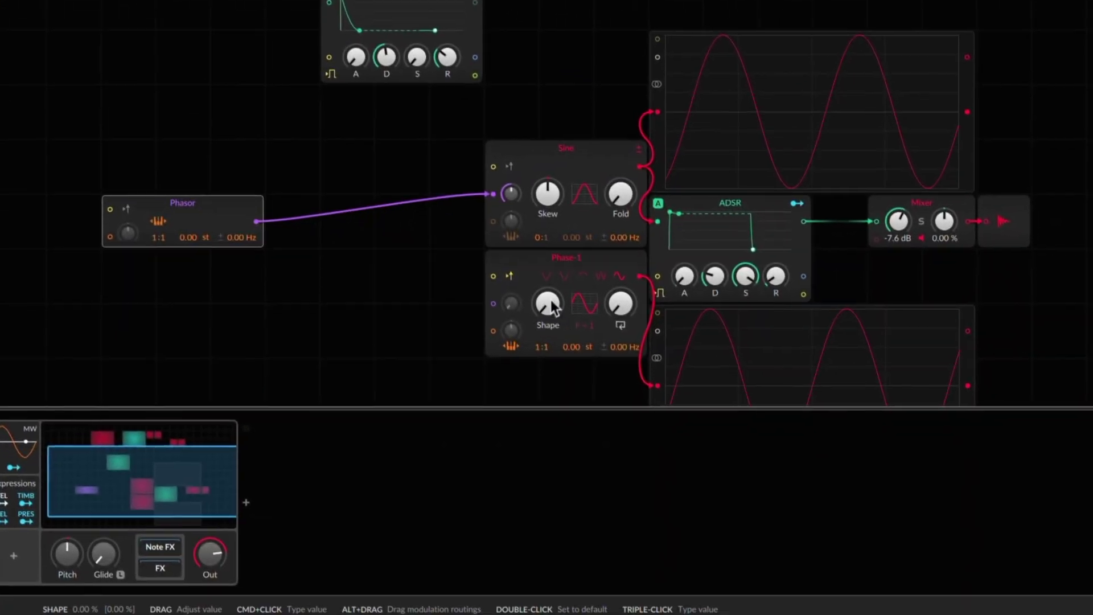
Switch Phase-1 to its first distortion algorithm, sweep Shape to 100 %, and return it to 0.00 %
left_click(663, 505)
scroll(549, 292, "down", 3)
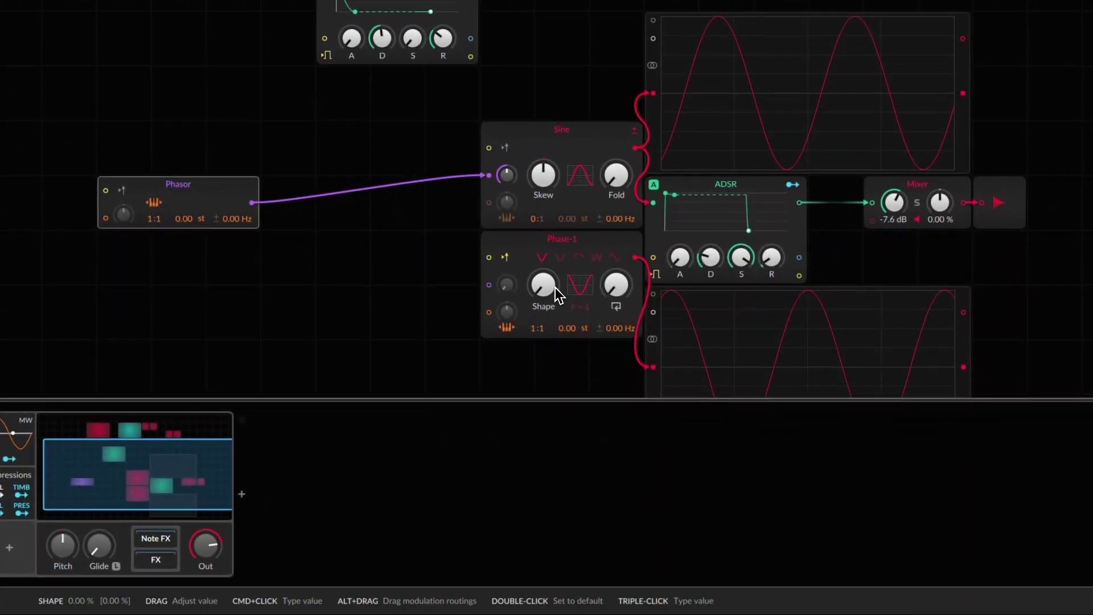
left_click_drag(569, 400, 682, 502)
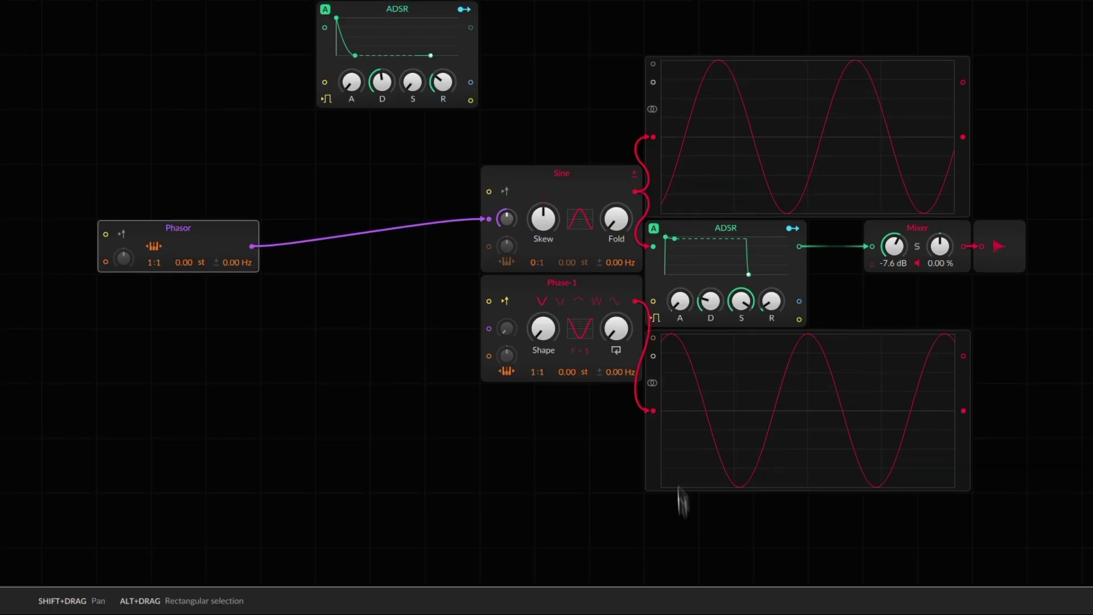
scroll(678, 484, "down", 1)
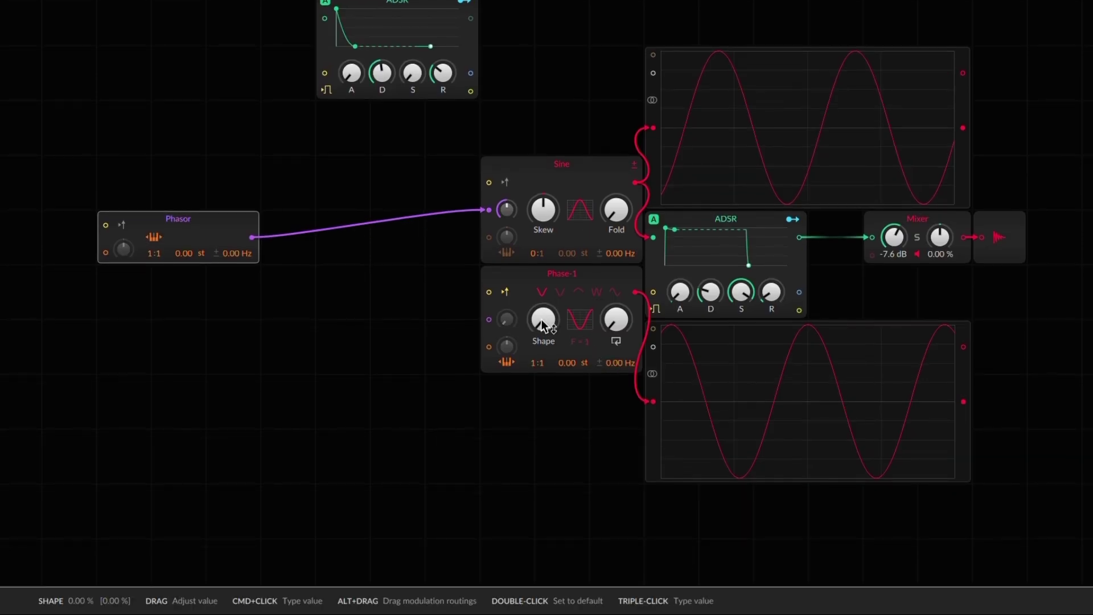
left_click_drag(541, 322, 541, 321)
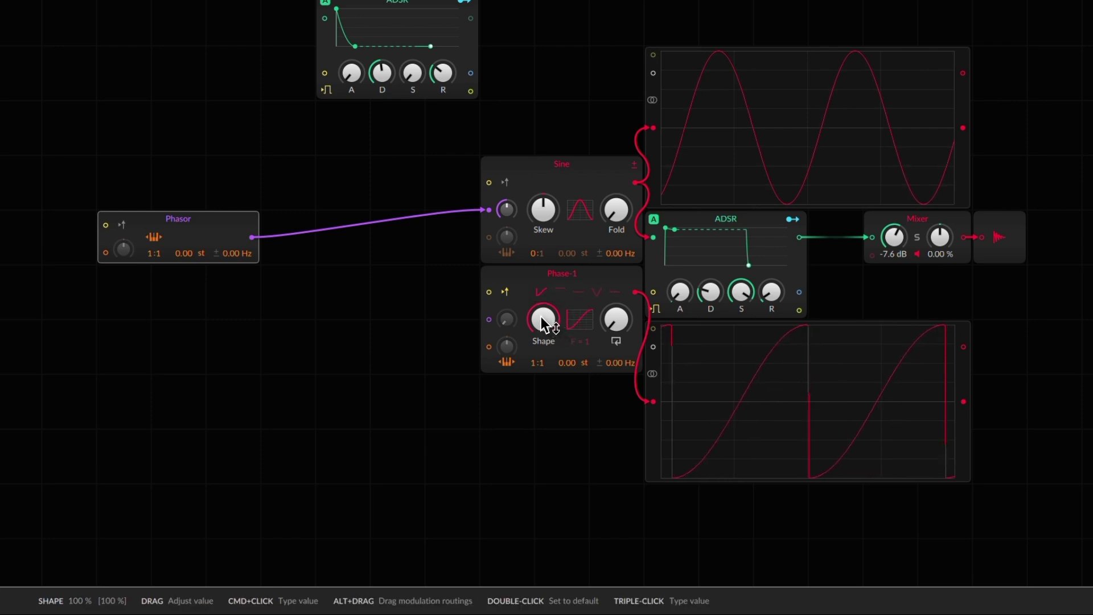
left_click_drag(542, 323, 542, 387)
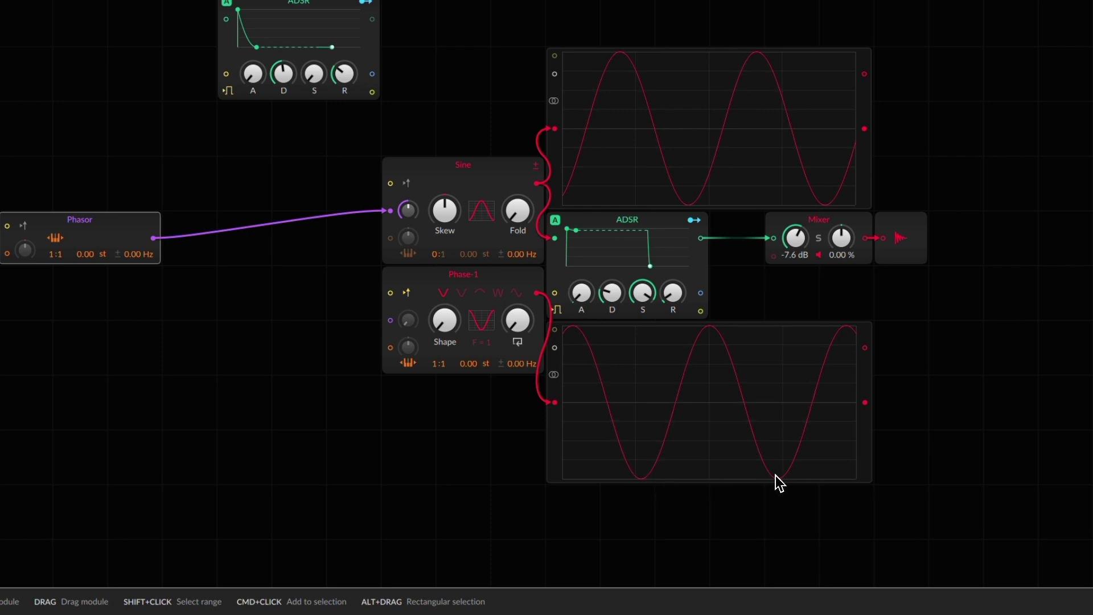
left_click_drag(445, 325, 440, 326)
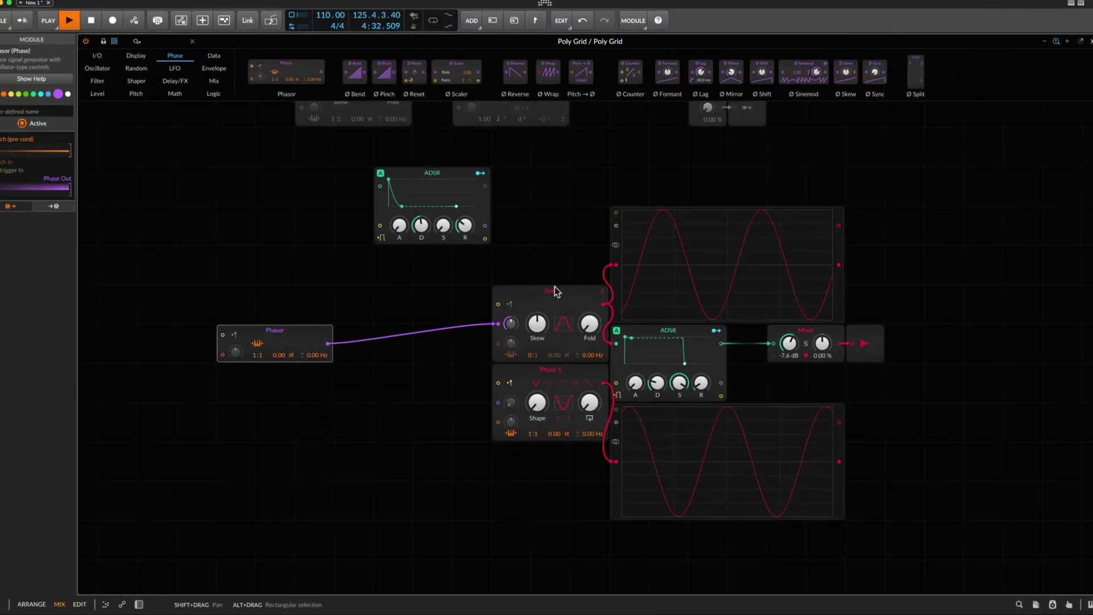
Insert an Ø Skew module into the connection directly after the Phasor
left_click(539, 271)
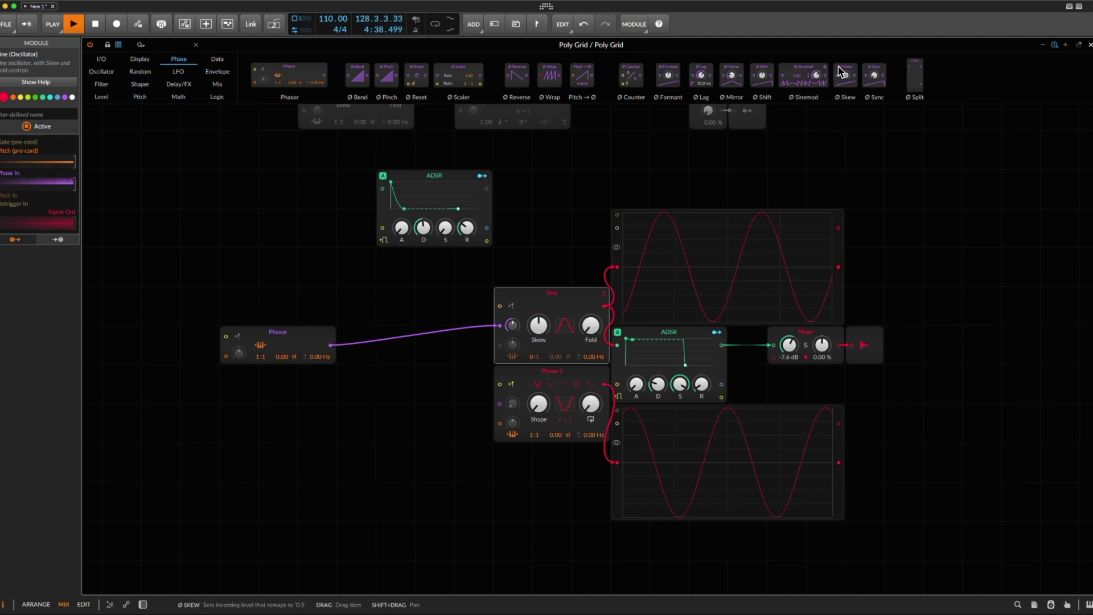
left_click_drag(841, 72, 335, 353)
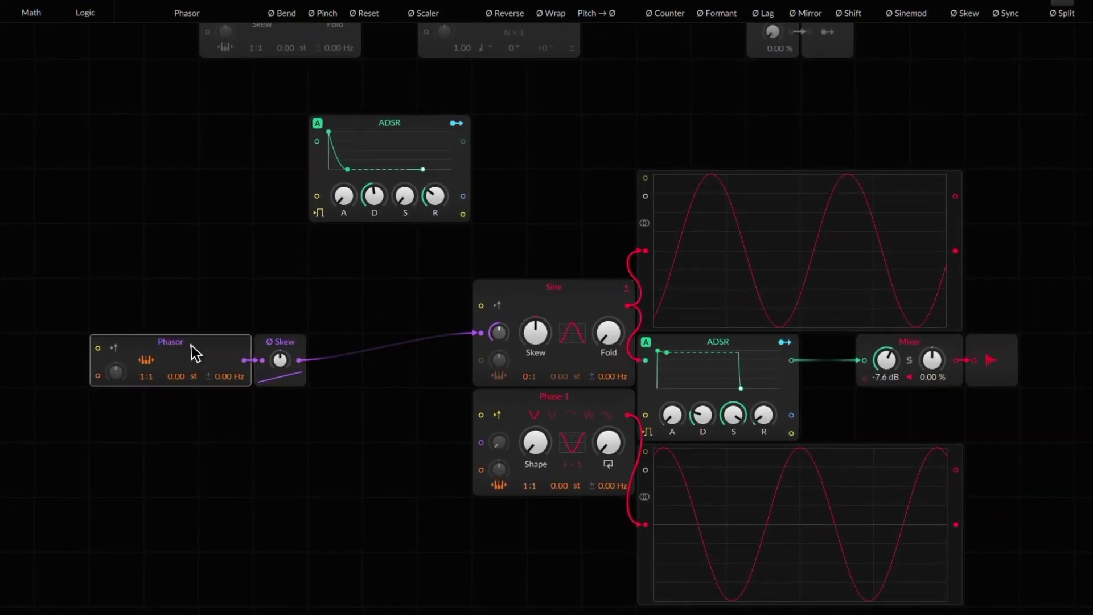
Disconnect the Sine oscillator's phase input and reconnect it to the Ø Skew output
double_click(481, 334)
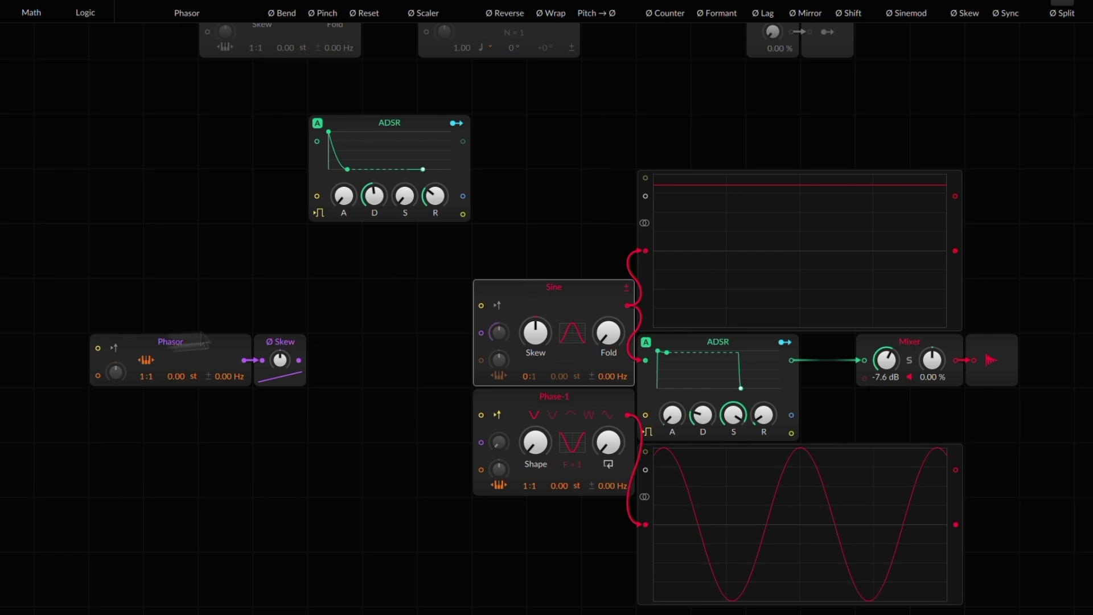
left_click(187, 359)
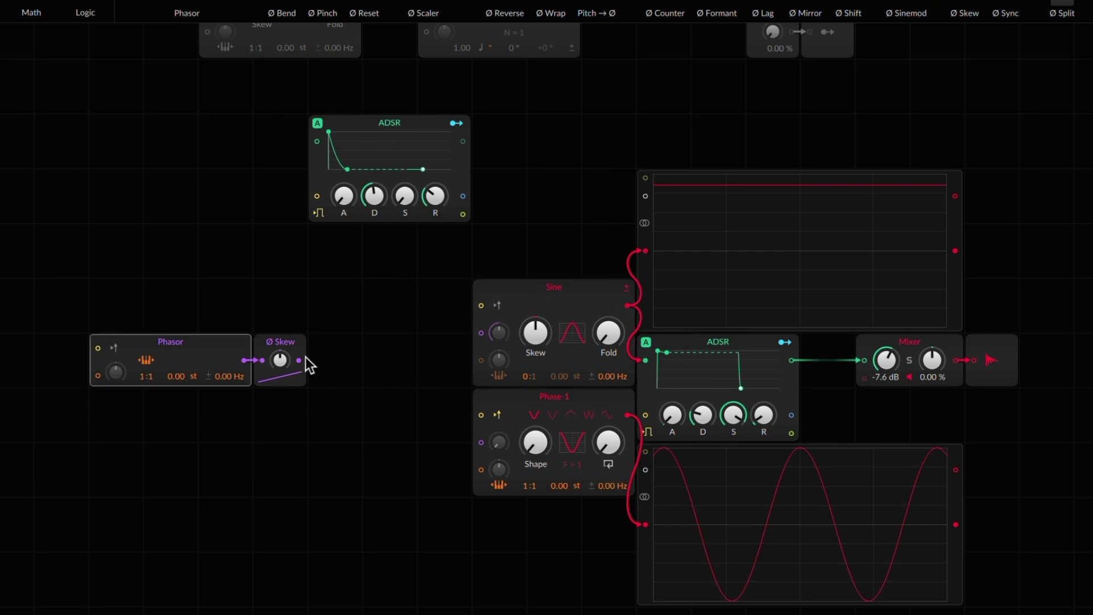
left_click_drag(461, 334, 483, 339)
left_click_drag(481, 332, 299, 360)
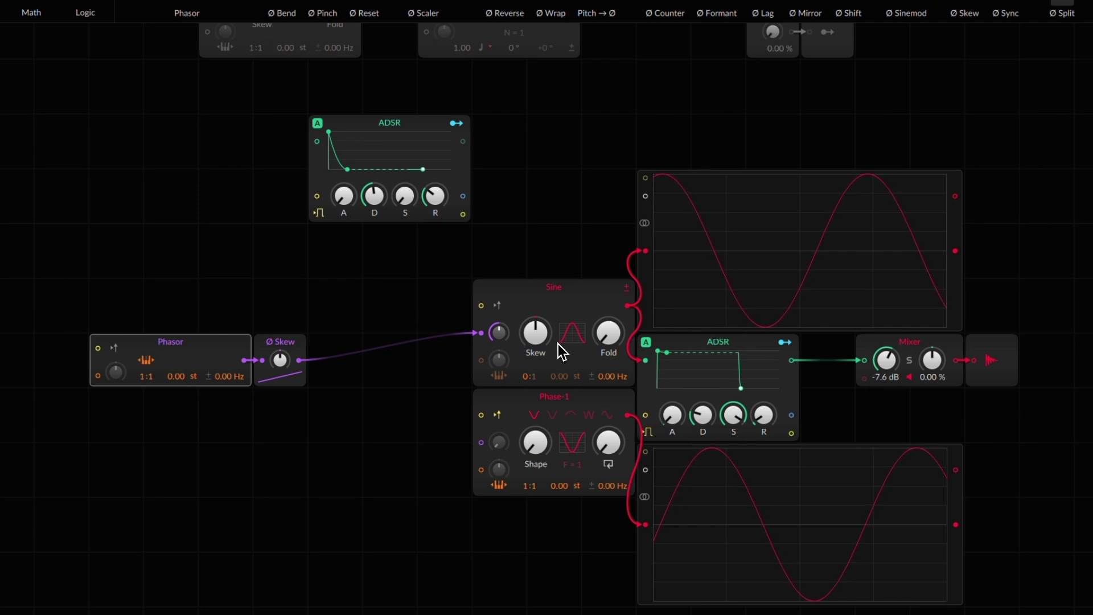
Move Ø Skew slightly away from the Phasor and also connect its output to the upper oscilloscope's first signal input
left_click(292, 342)
left_click_drag(292, 342, 335, 365)
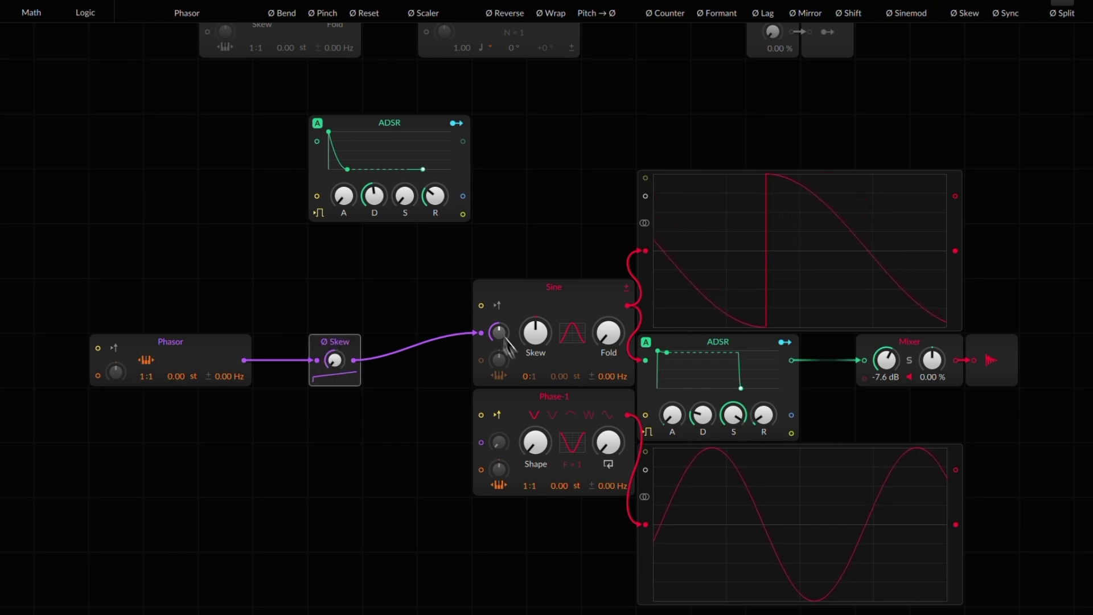
left_click_drag(355, 362, 651, 205)
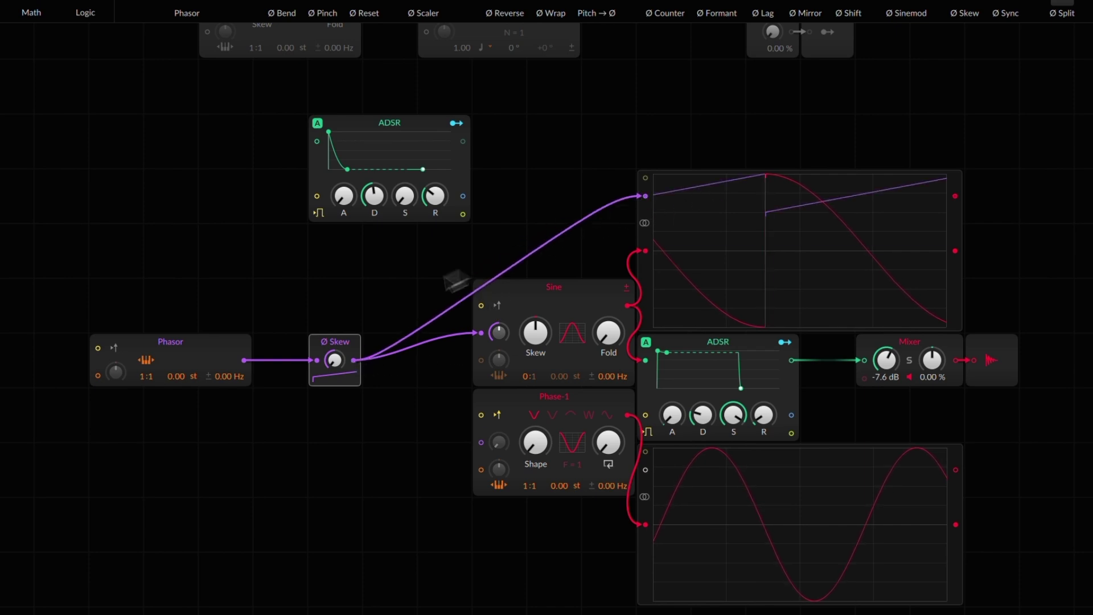
Sweep the Ø Skew amount to compare the phase ramp with the sine wave, resetting it to its default each time
double_click(337, 367)
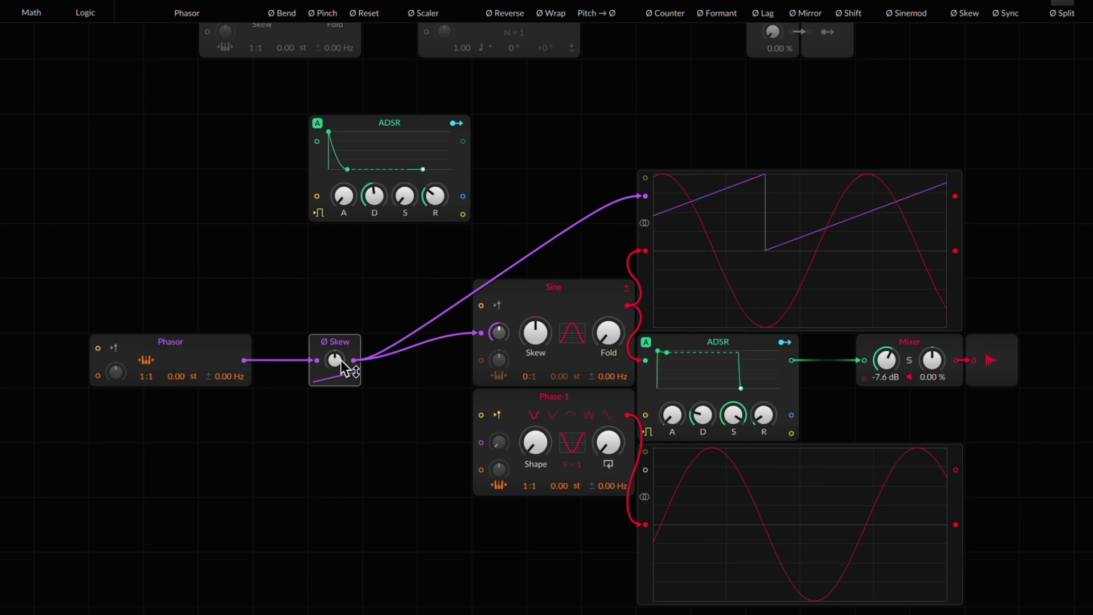
left_click_drag(339, 361, 334, 360)
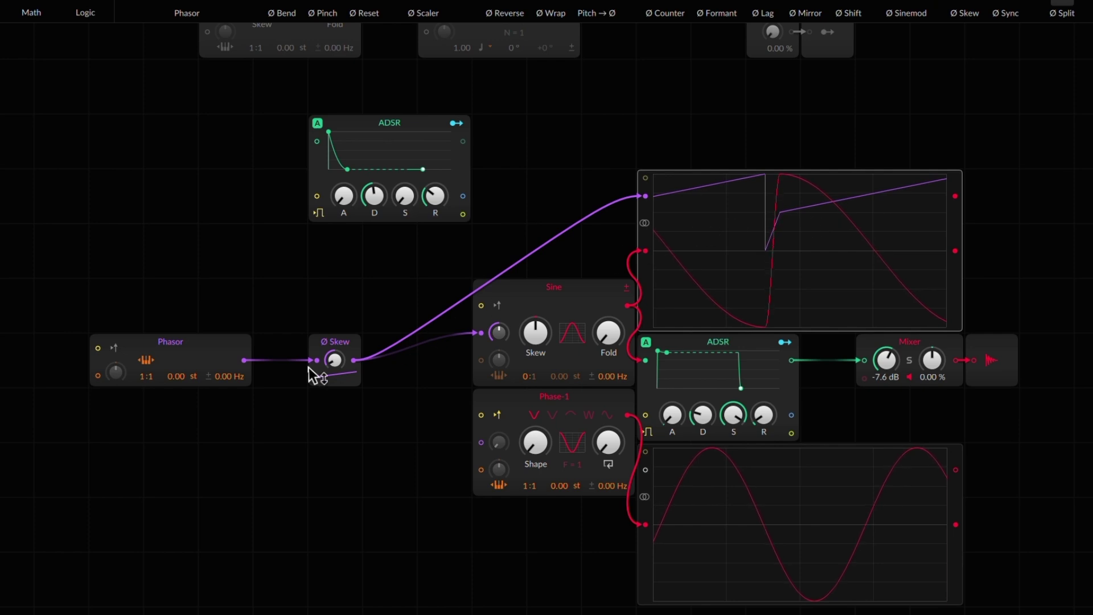
double_click(335, 361)
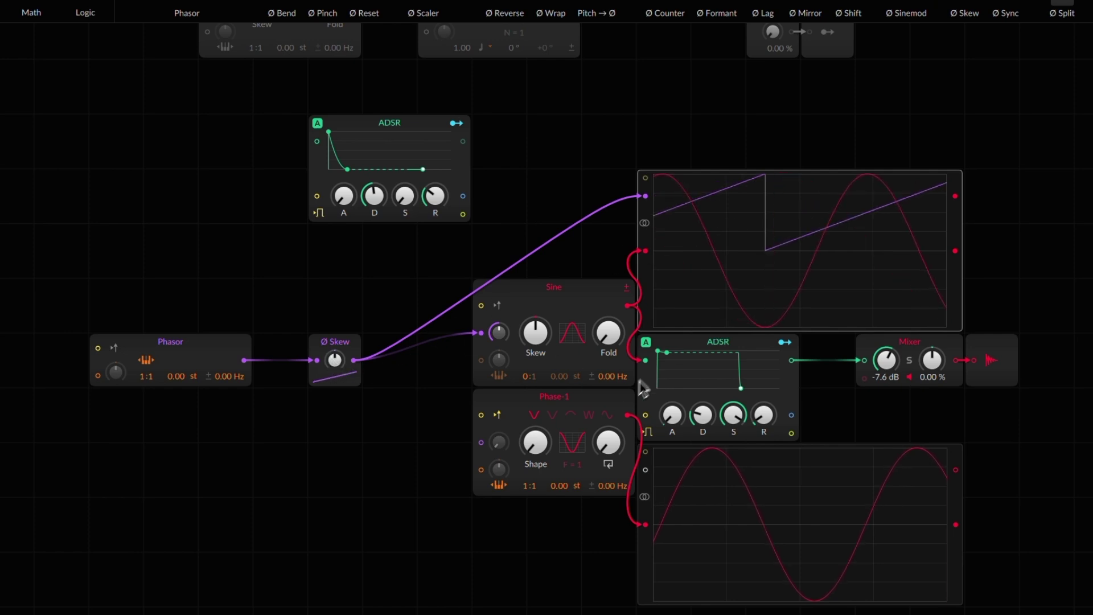
left_click(574, 327)
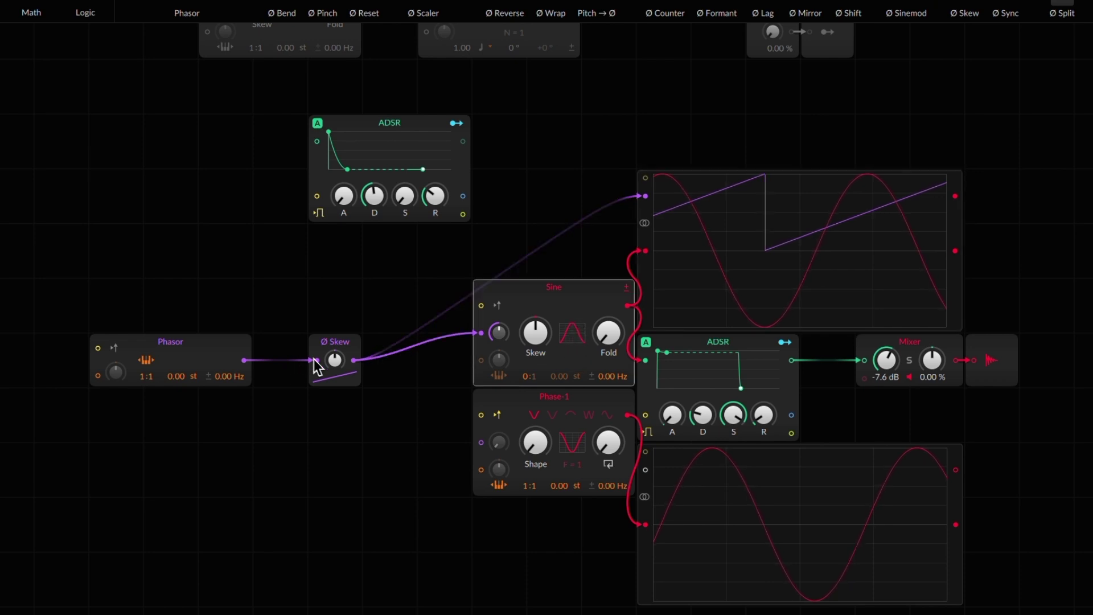
left_click_drag(334, 363, 334, 363)
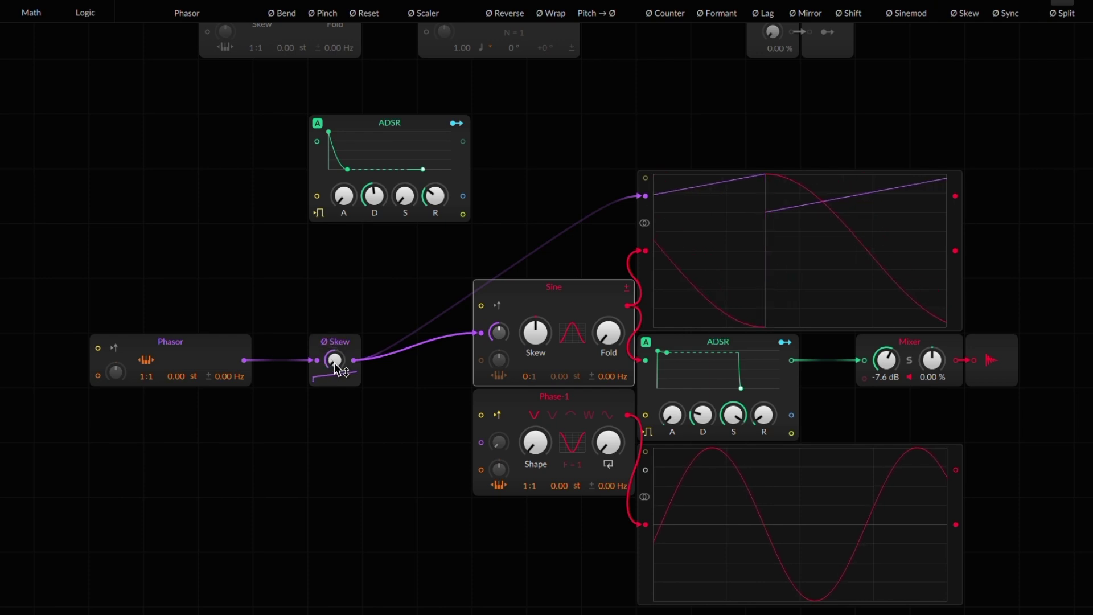
double_click(334, 364)
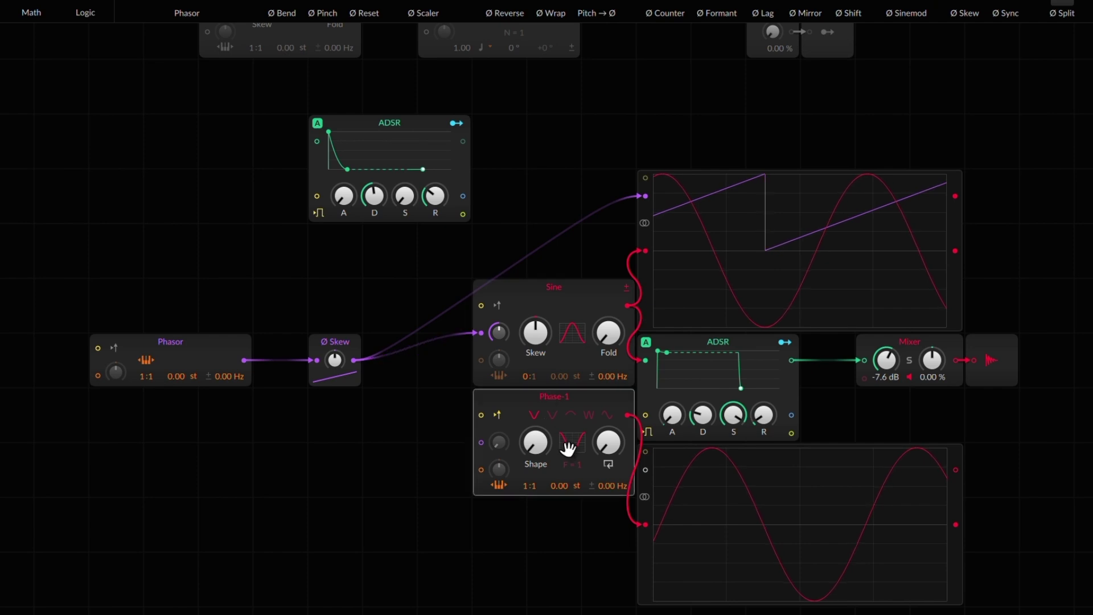
Insert an Attenuate module in space made after the Sine oscillator, enable its Bipolar option, and set it to -100 %
left_click_drag(545, 308, 525, 309)
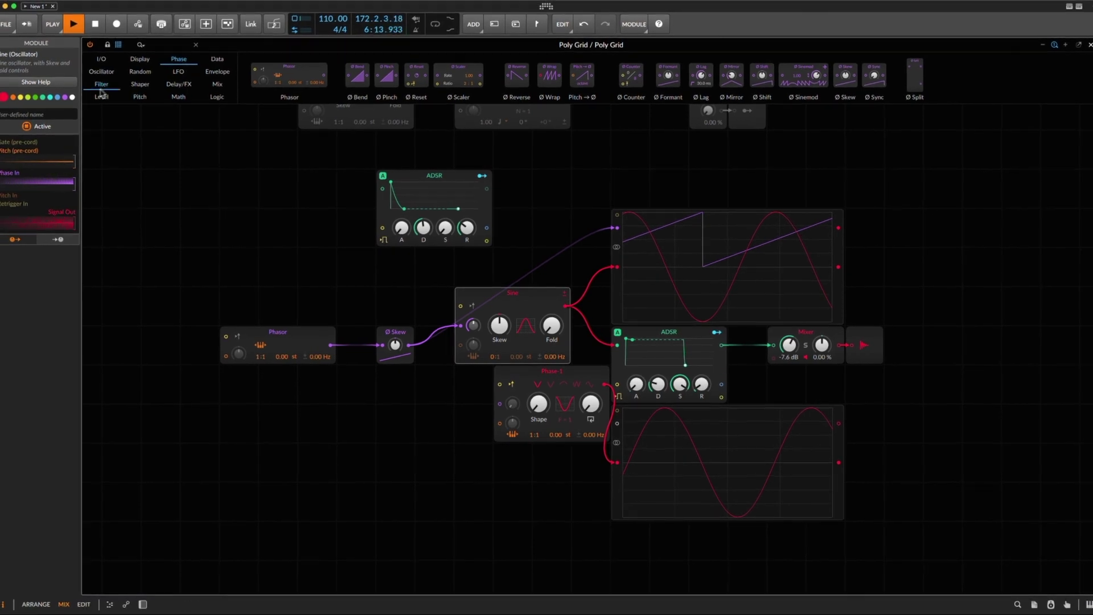
left_click(101, 90)
left_click(141, 91)
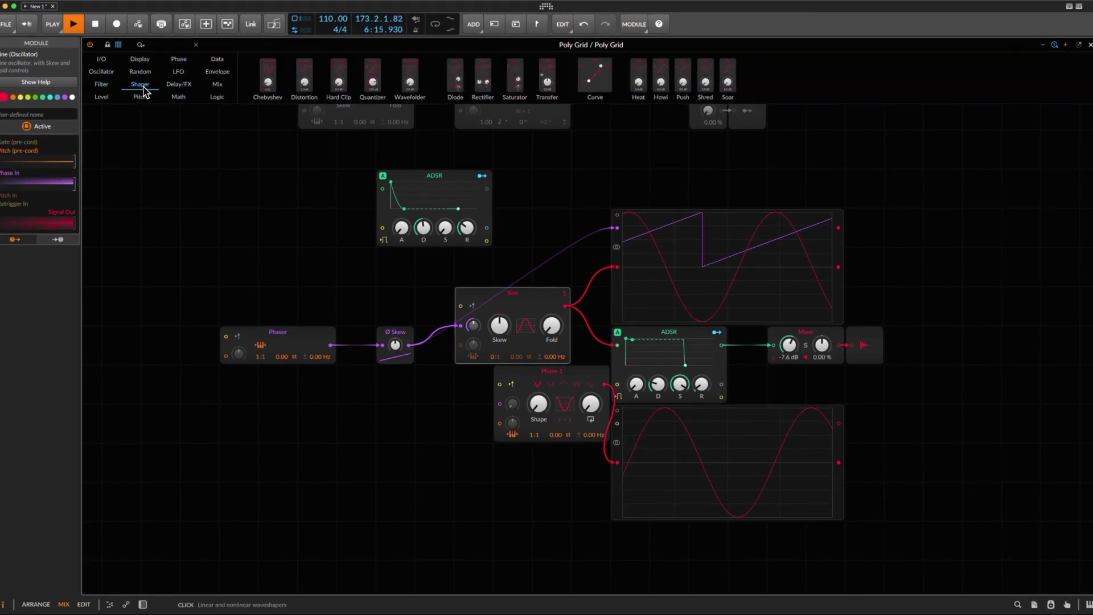
left_click(111, 99)
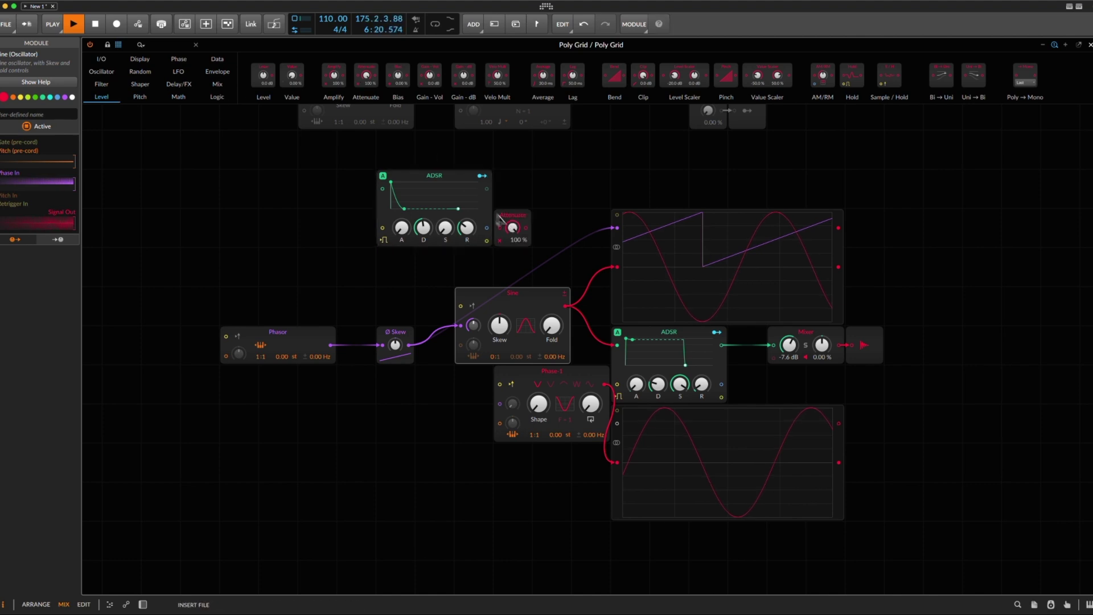
left_click(566, 308)
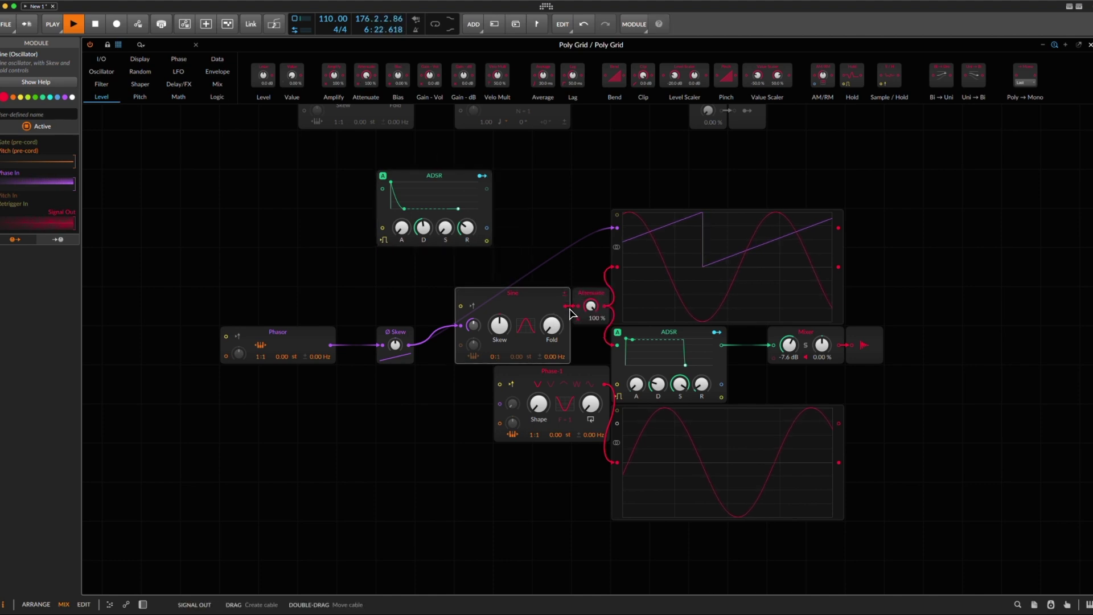
left_click(70, 135)
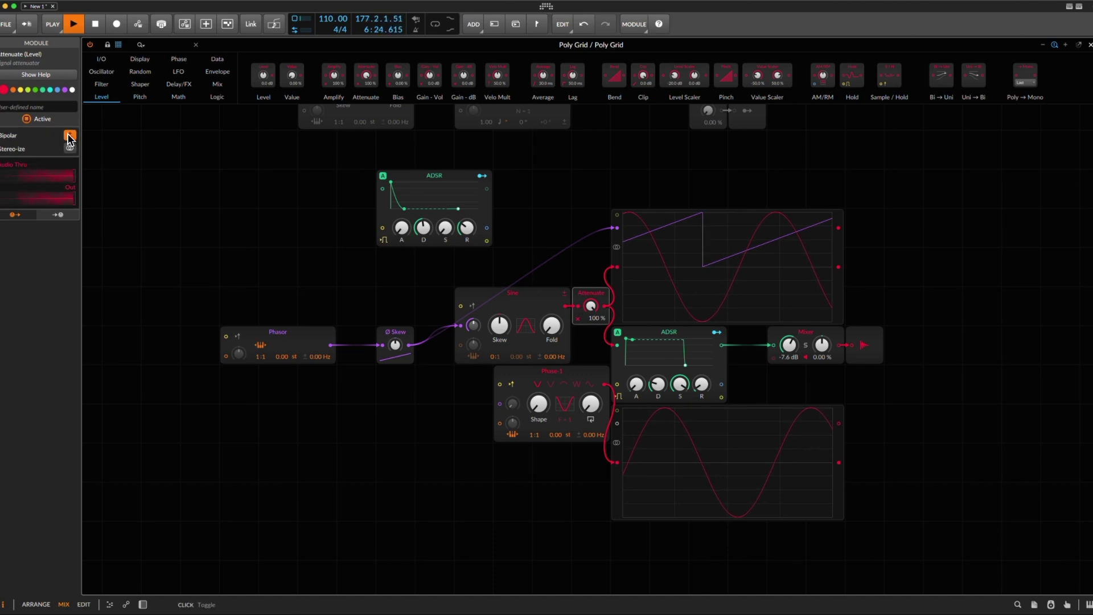
left_click_drag(592, 306, 599, 308)
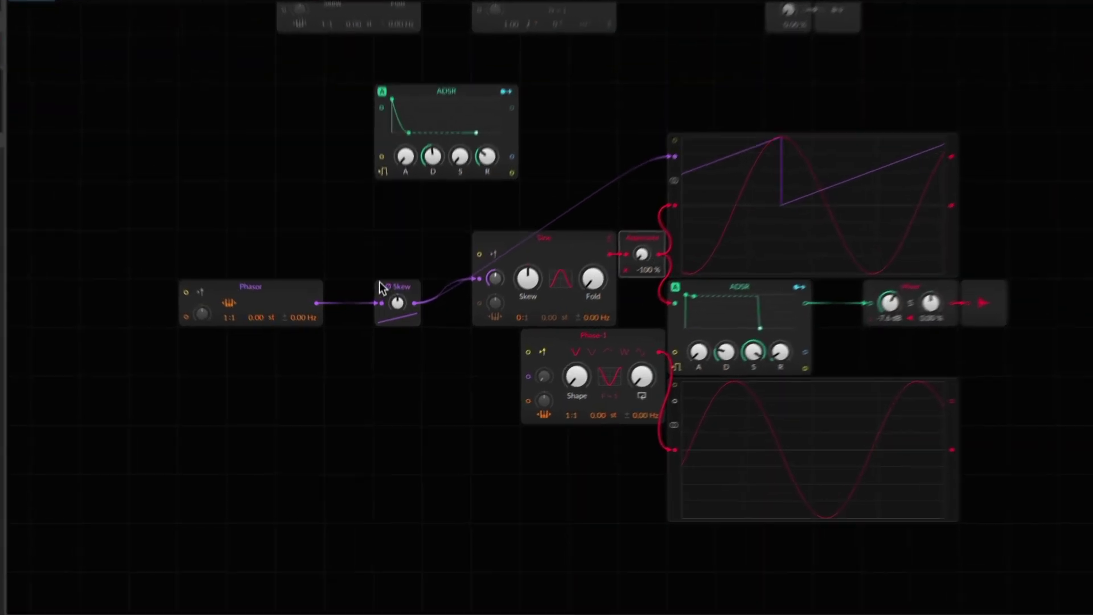
Move Ø Skew back beside the Phasor and sweep Phase-1's Shape with the second distortion algorithm selected
left_click_drag(388, 288, 342, 294)
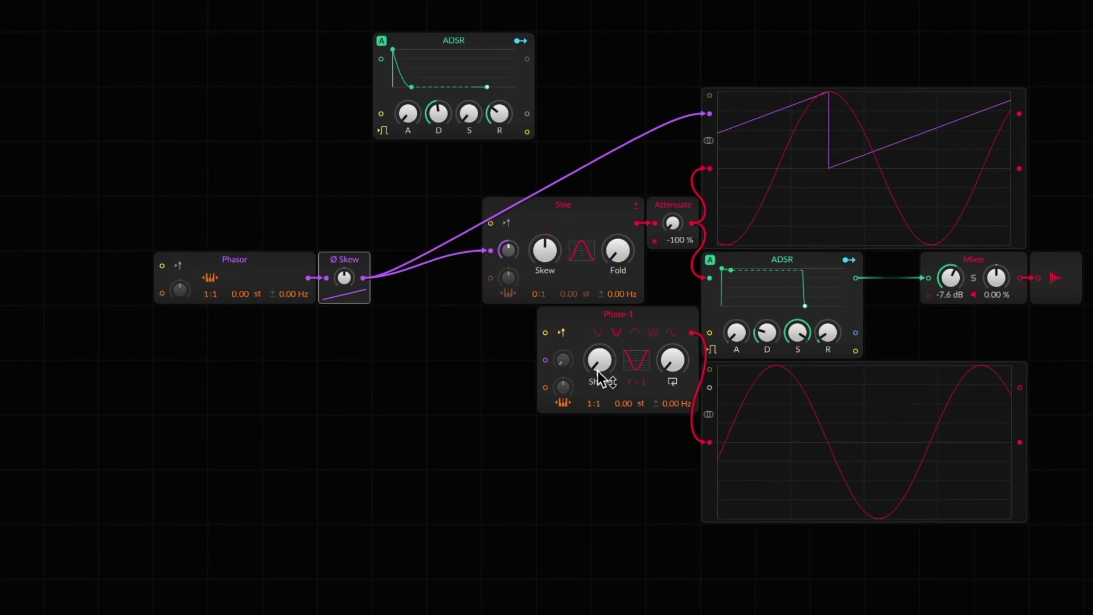
left_click_drag(597, 371, 598, 359)
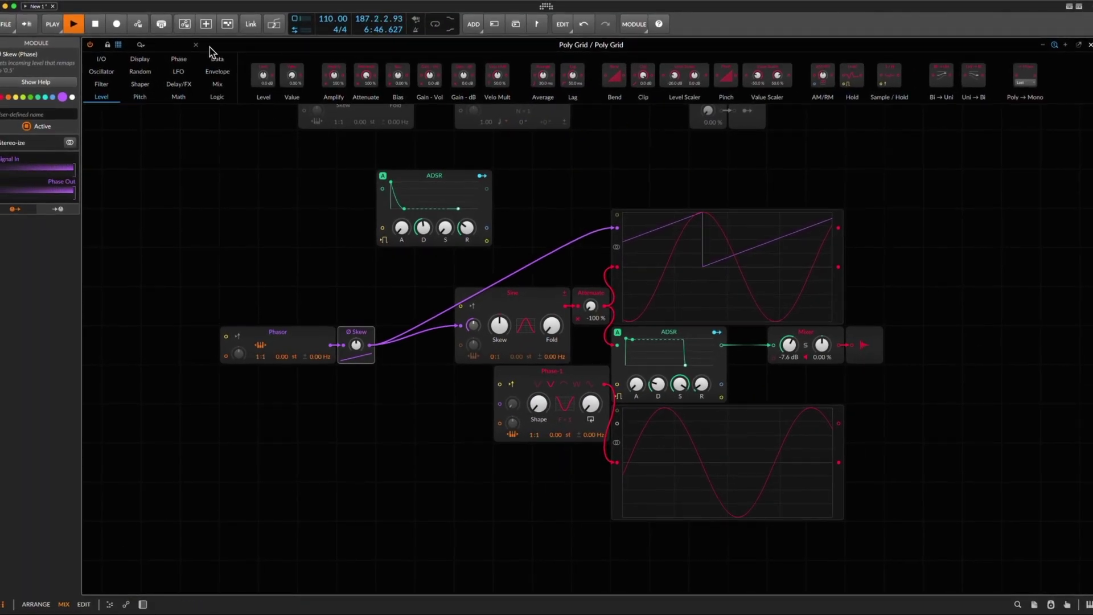
Insert an Ø Formant phase module directly after Ø Skew so it feeds the Sine oscillator and the upper oscilloscope
left_click(217, 59)
left_click(178, 59)
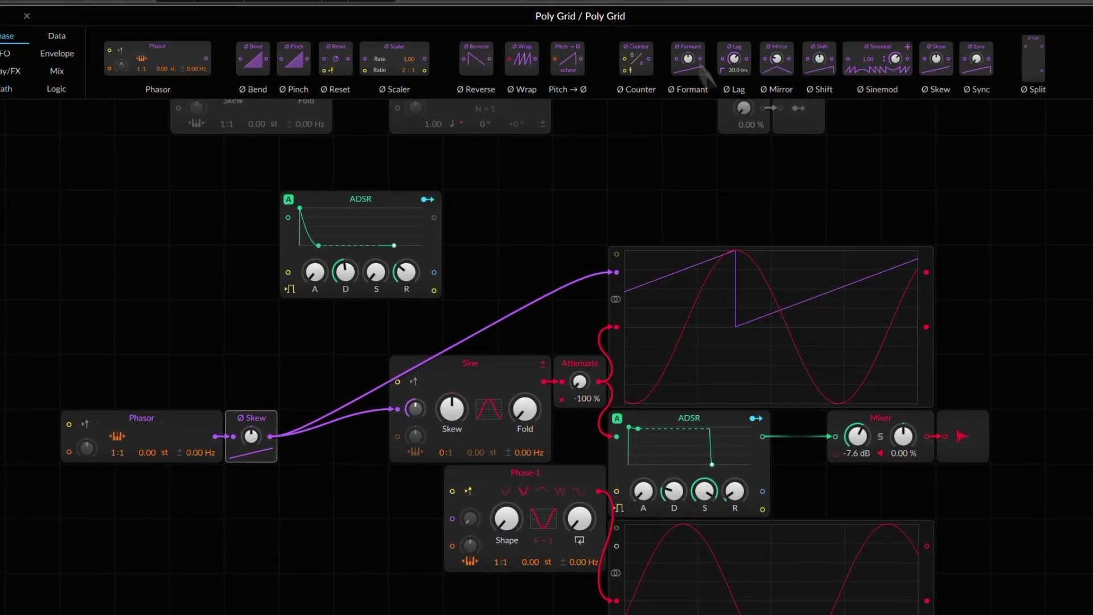
left_click_drag(703, 68, 296, 459)
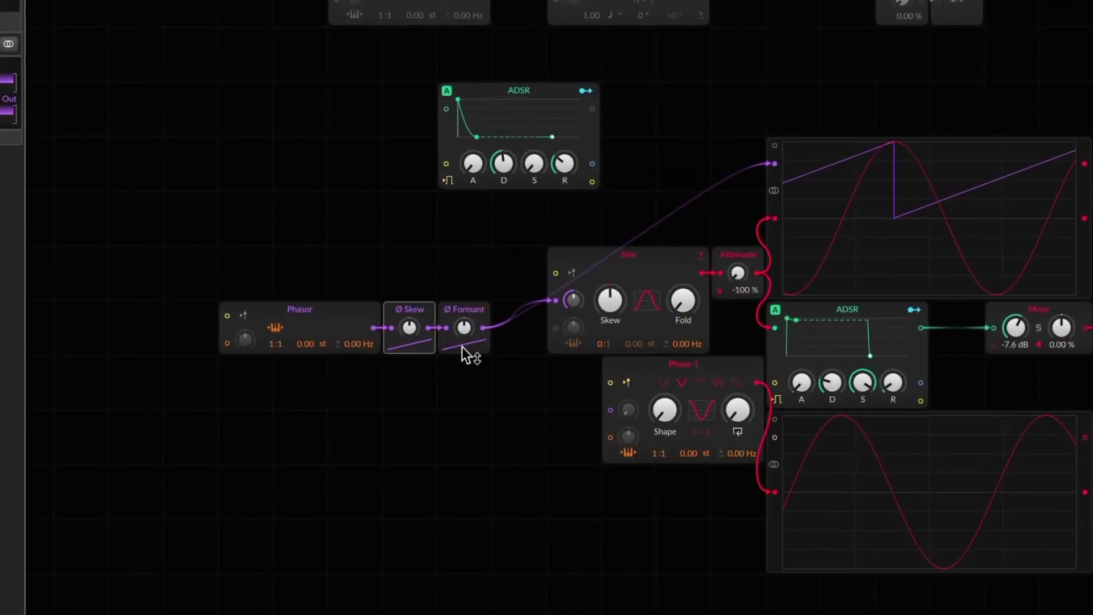
Sweep the Ø Formant amount down and up to compare the phase ramp with the sine wave, and reset it to its default
scroll(464, 327, "down", 3)
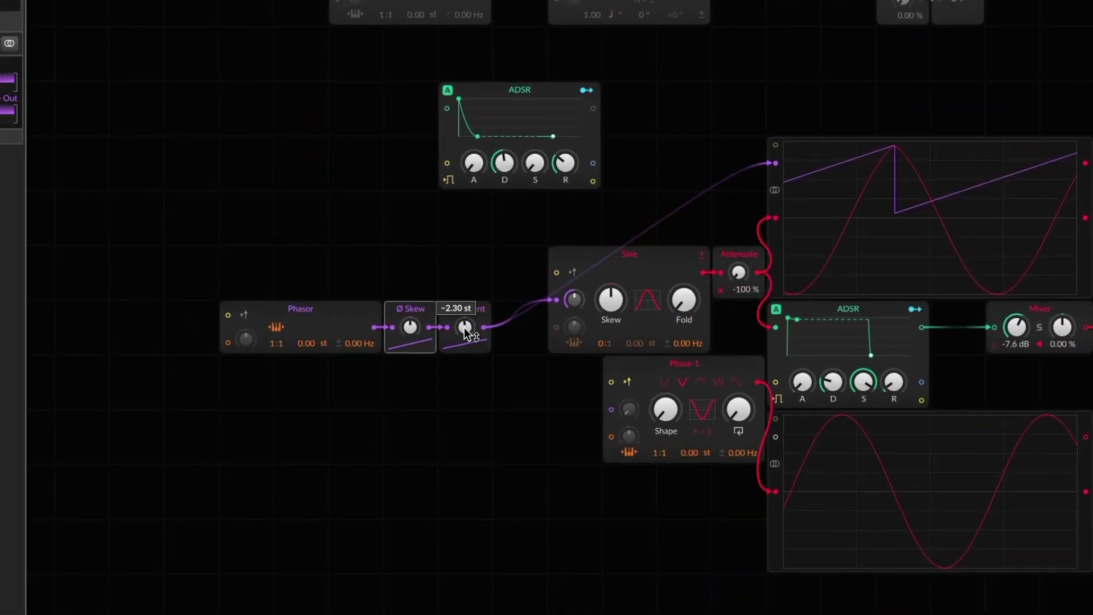
scroll(463, 327, "up", 5)
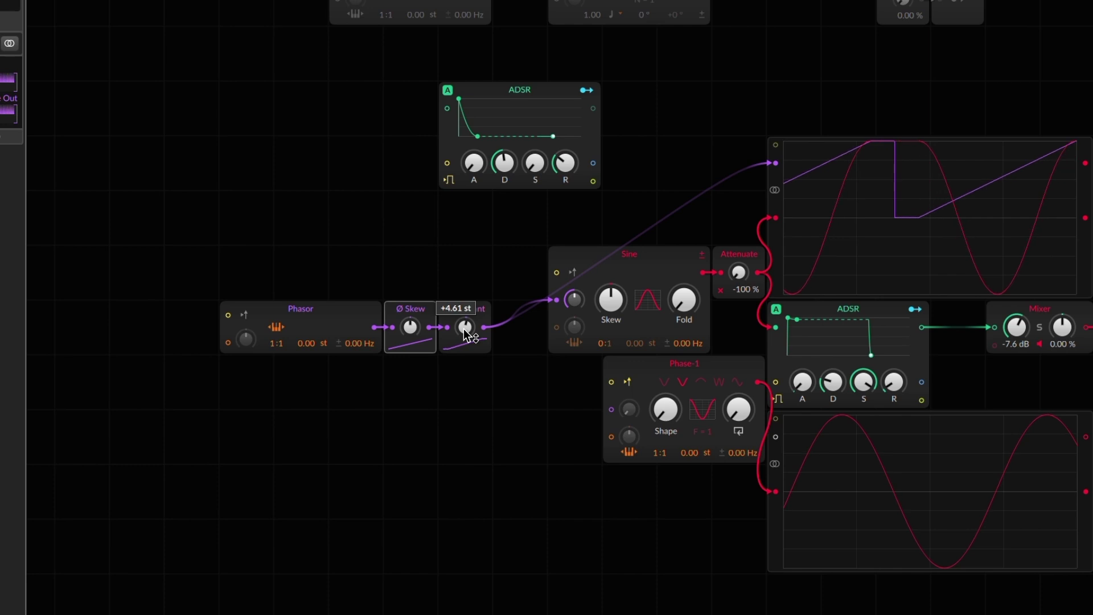
scroll(463, 328, "up", 10)
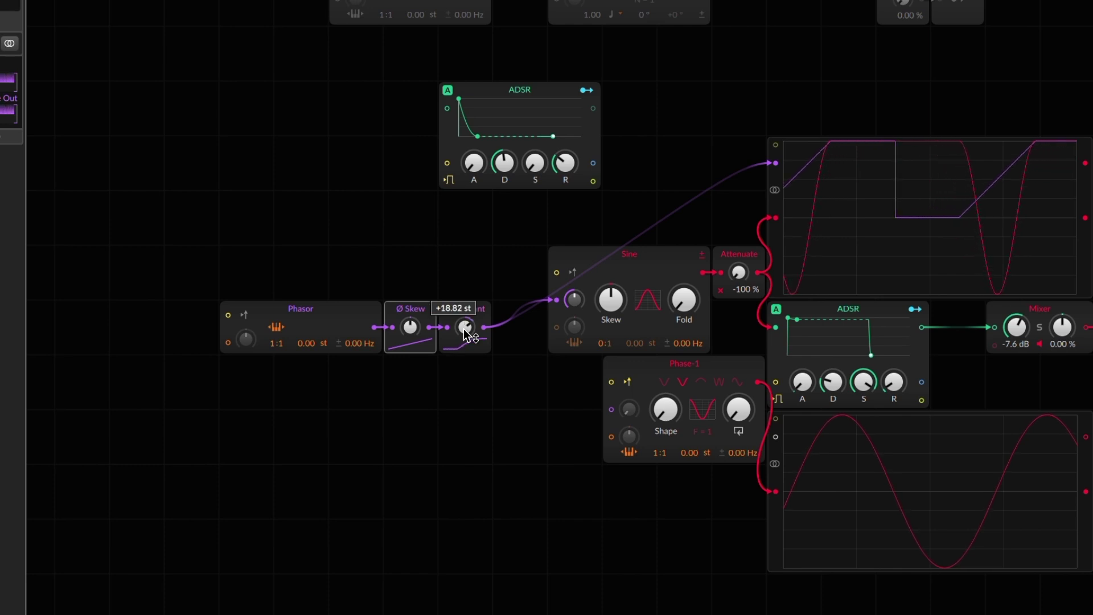
scroll(464, 328, "down", 4)
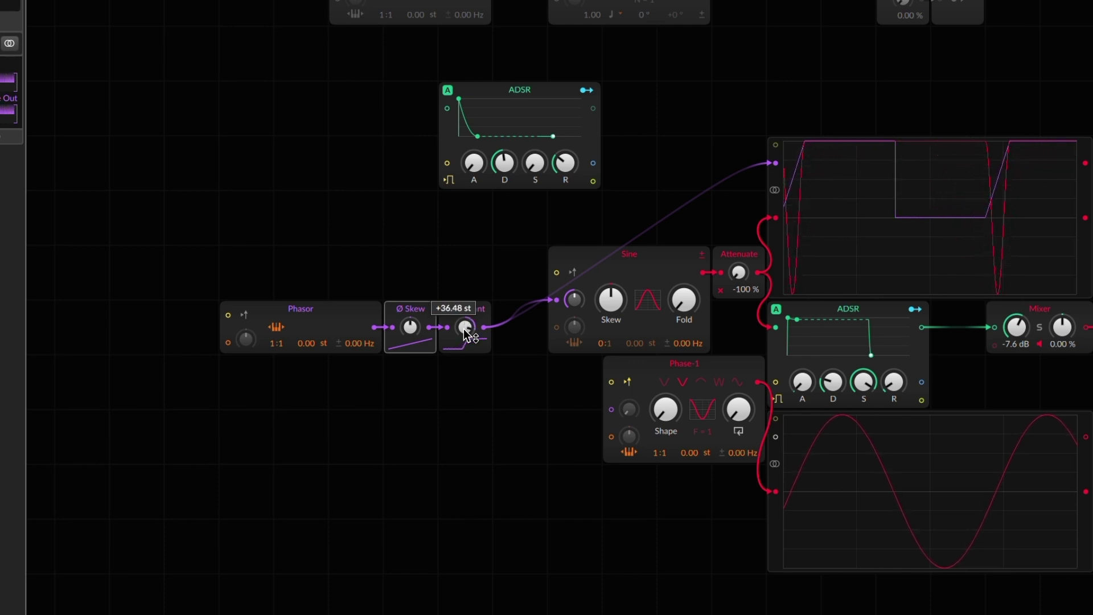
double_click(463, 329)
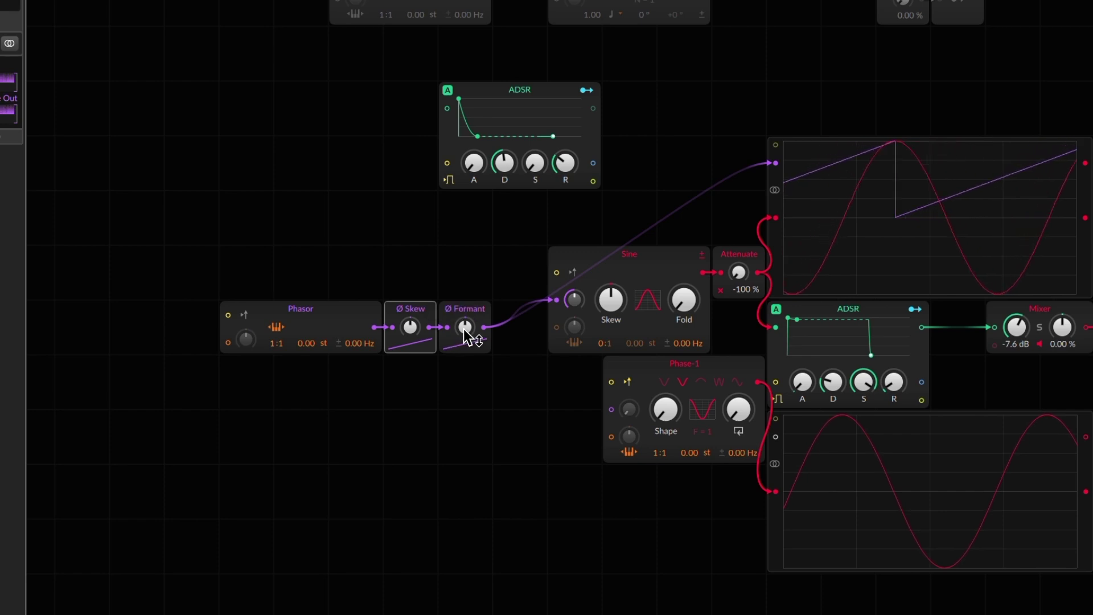
Raise the Ø Formant amount, lower it strongly, and compare the effect with a sweep of Phase-1's Shape
scroll(464, 329, "up", 5)
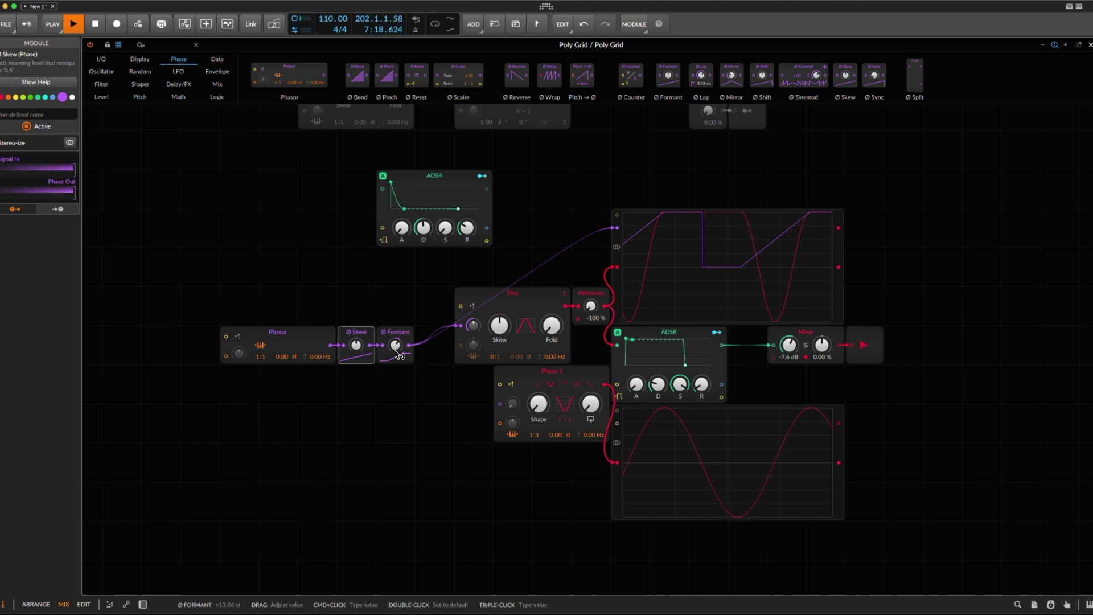
left_click_drag(396, 346, 396, 390)
left_click_drag(538, 404, 537, 410)
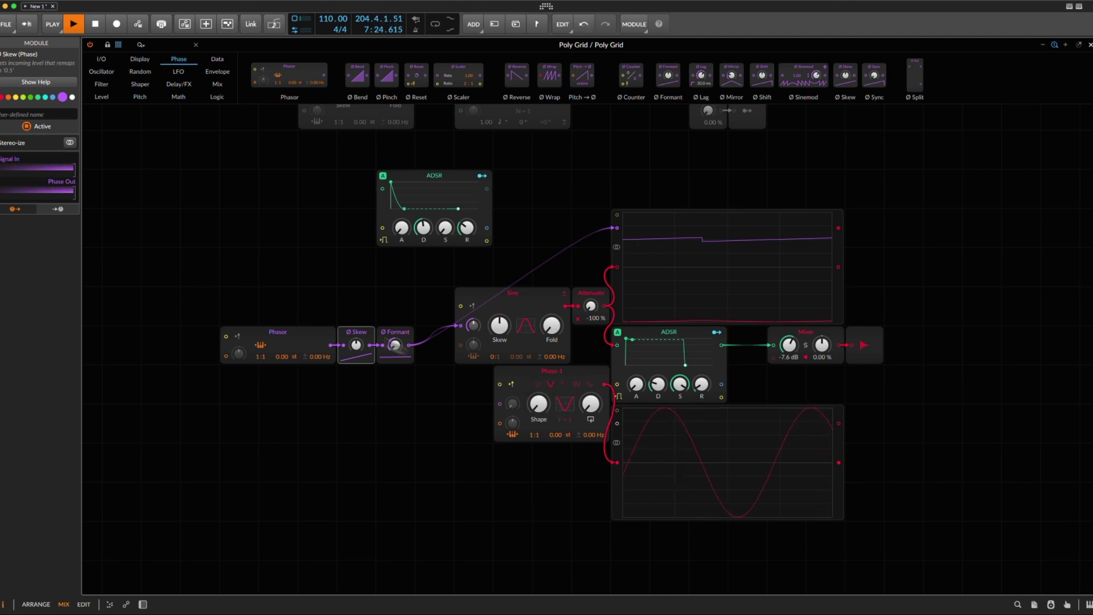
Move the Phasor, Ø Skew and Ø Formant together away from the Sine oscillator to free space for more modules
left_click_drag(310, 288, 406, 357)
left_click_drag(296, 324, 397, 333)
left_click_drag(294, 348, 216, 348)
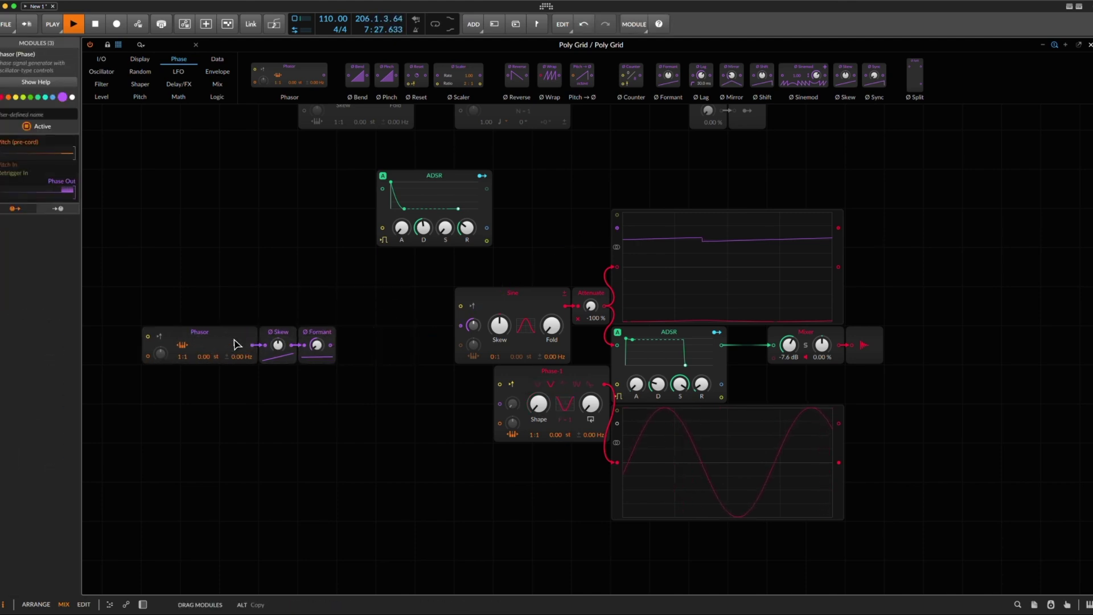
Select Phase-1's third distortion algorithm and sweep its Shape, returning it to zero each time
left_click(564, 386)
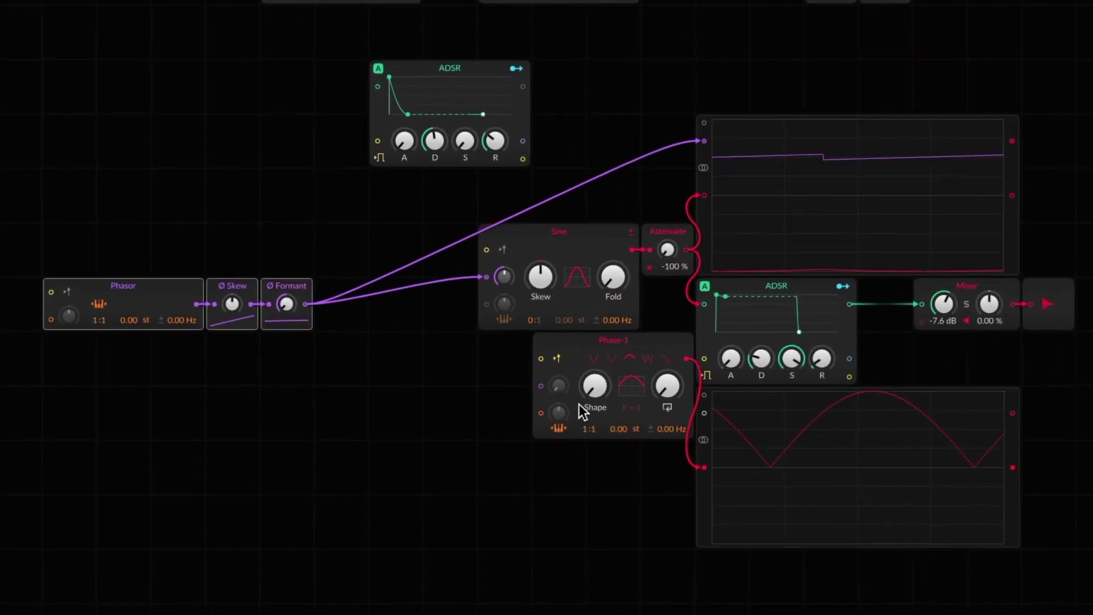
left_click_drag(593, 391, 595, 390)
double_click(596, 391)
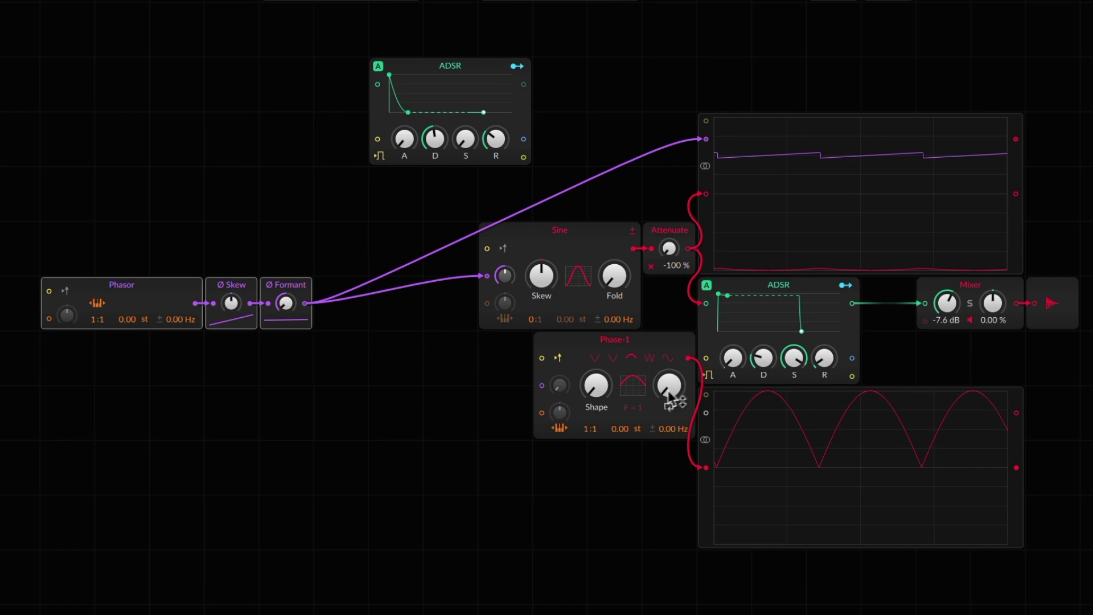
left_click_drag(599, 389, 600, 389)
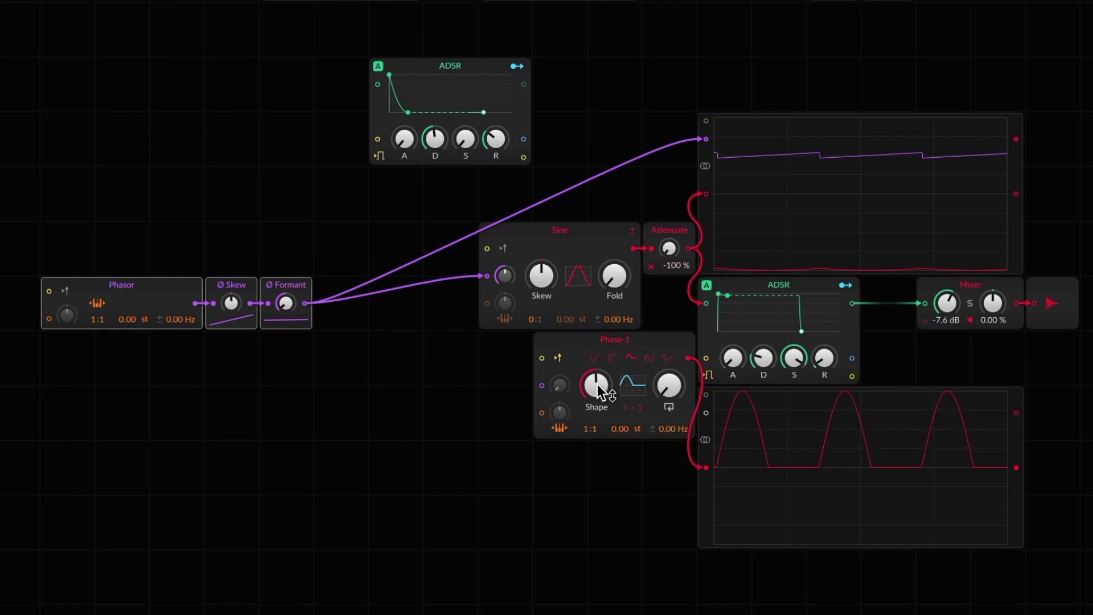
left_click_drag(596, 384, 605, 401)
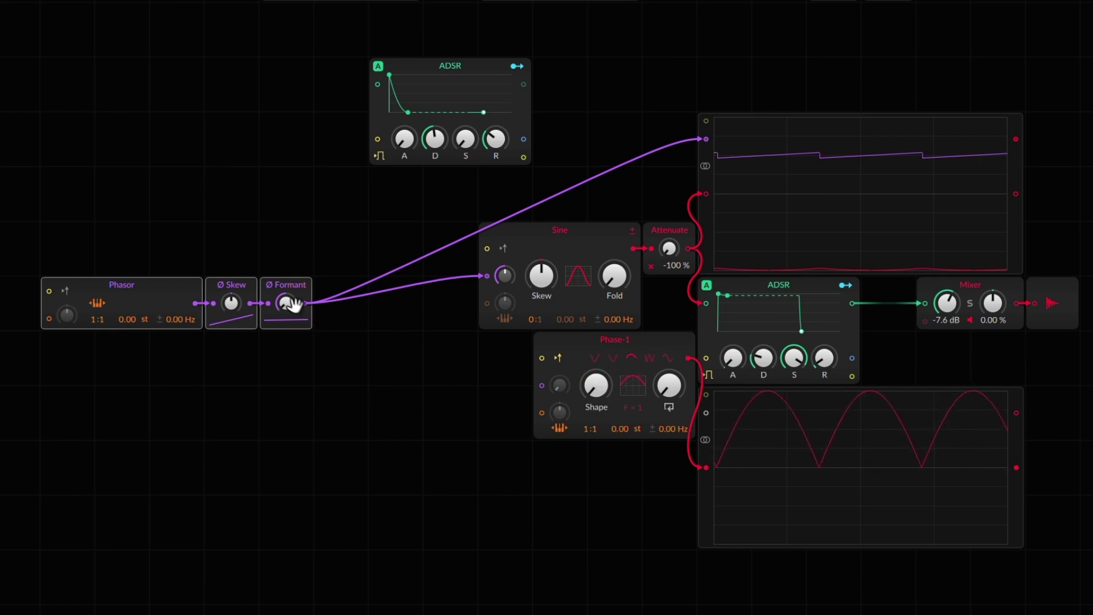
Duplicate Ø Formant and place the copy in series with the original between Ø Skew and the Sine oscillator
left_click_drag(309, 290, 340, 303)
left_click(295, 262)
key("super+d")
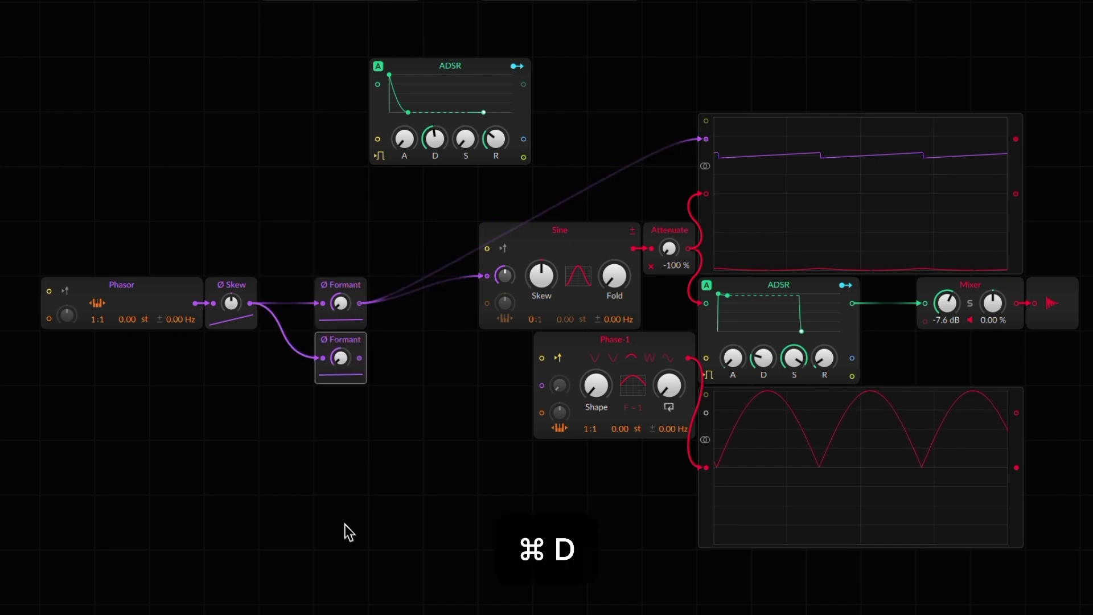
left_click_drag(318, 360, 320, 365)
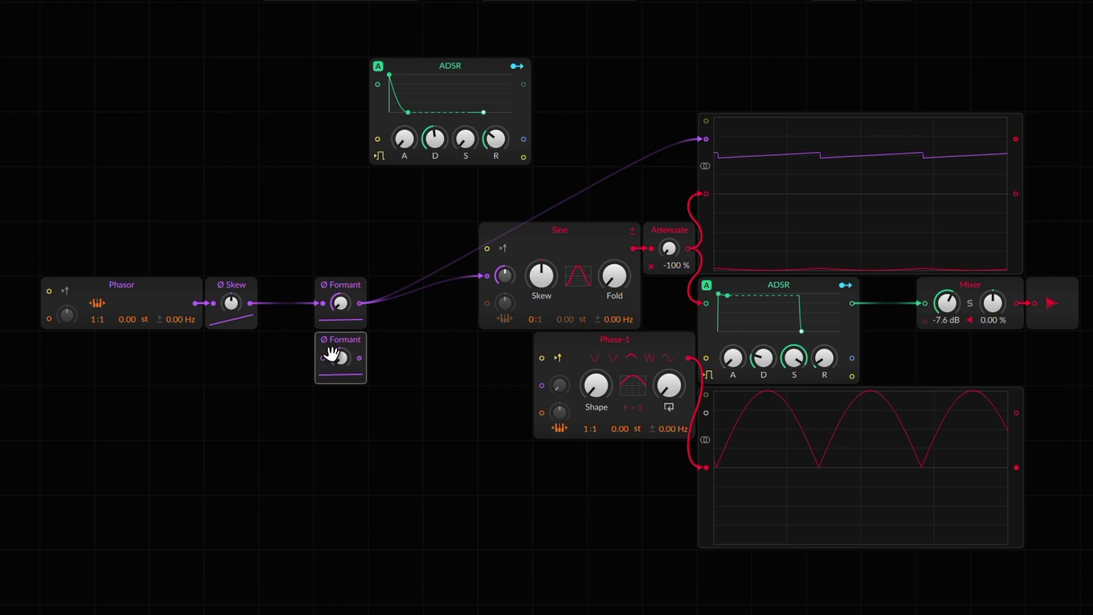
left_click_drag(322, 315, 320, 314)
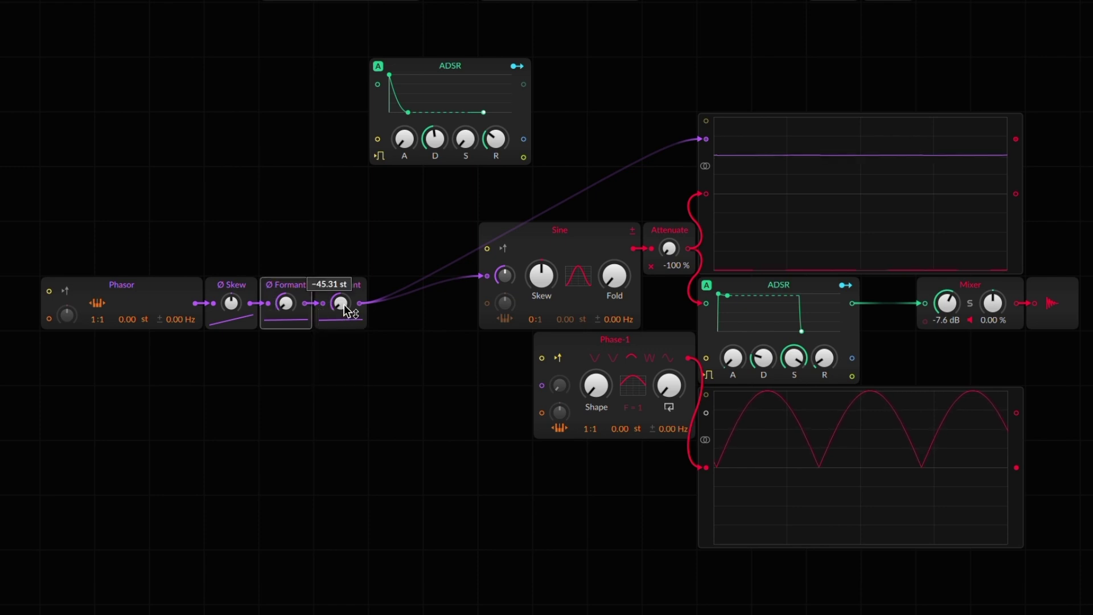
Reset both Ø Formant modules to their defaults, briefly raising the first one to about +15 st and resetting it
double_click(282, 305)
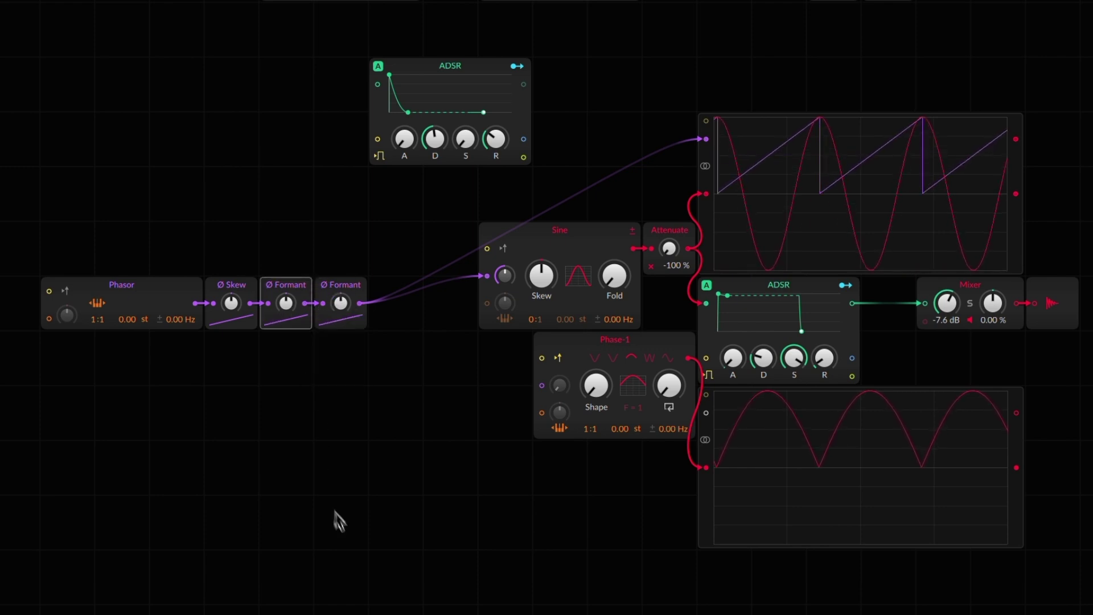
scroll(287, 302, "up", 10)
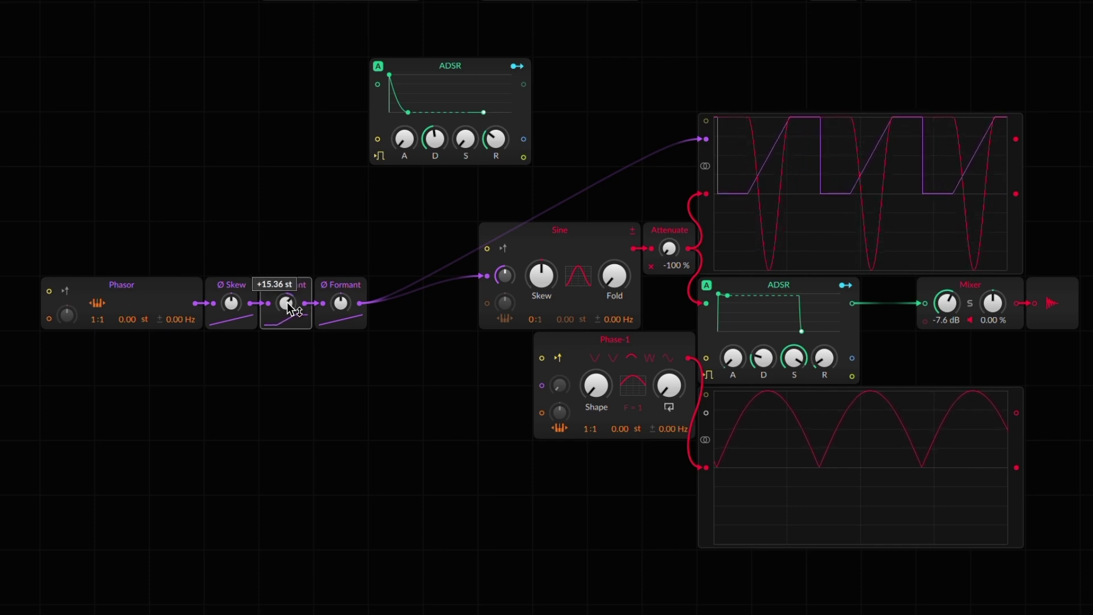
double_click(287, 302)
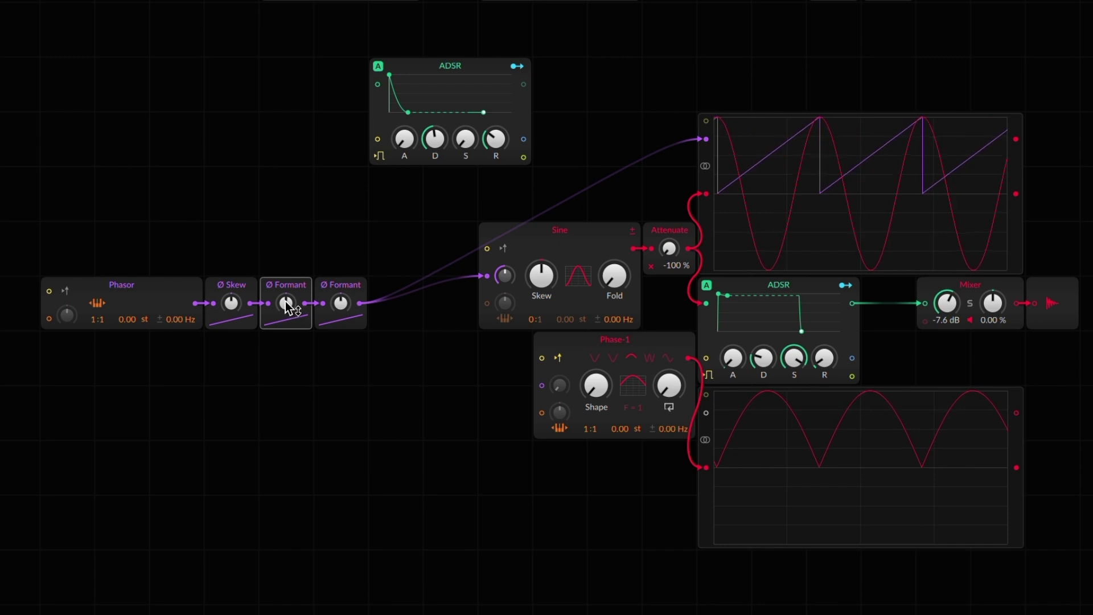
Set the Attenuate module to 100 % and the first Ø Formant to -12 st
scroll(287, 303, "down", 3)
scroll(287, 302, "down", 5)
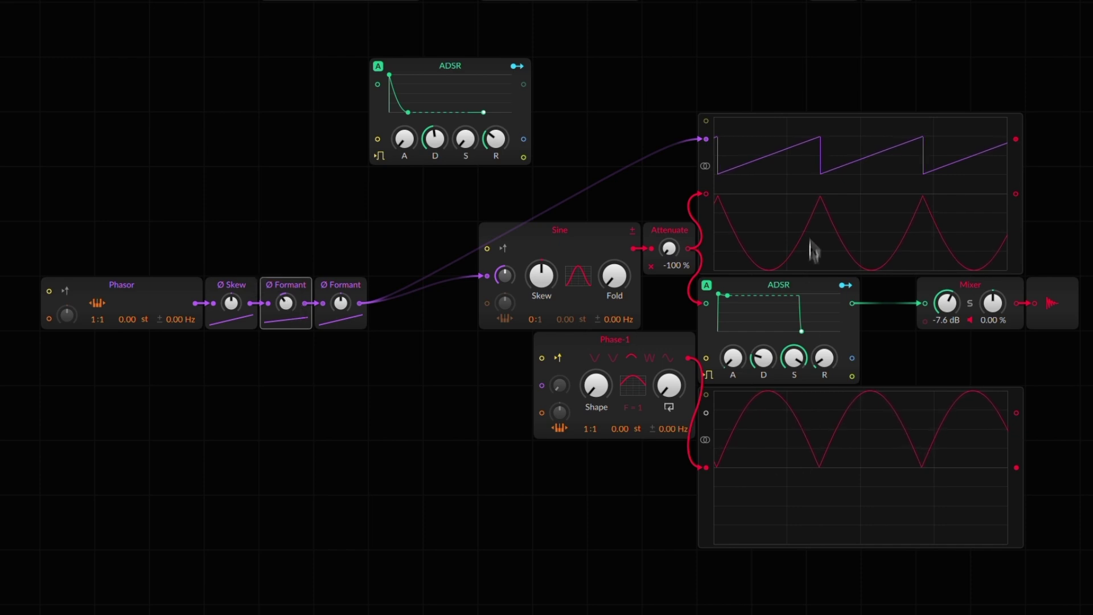
double_click(668, 251)
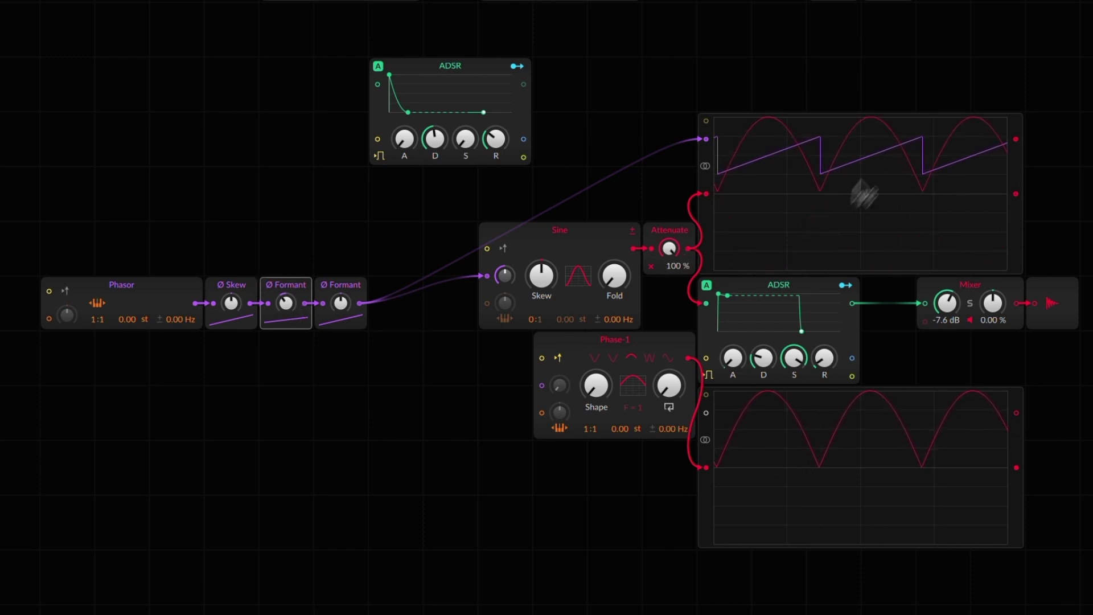
double_click(282, 302)
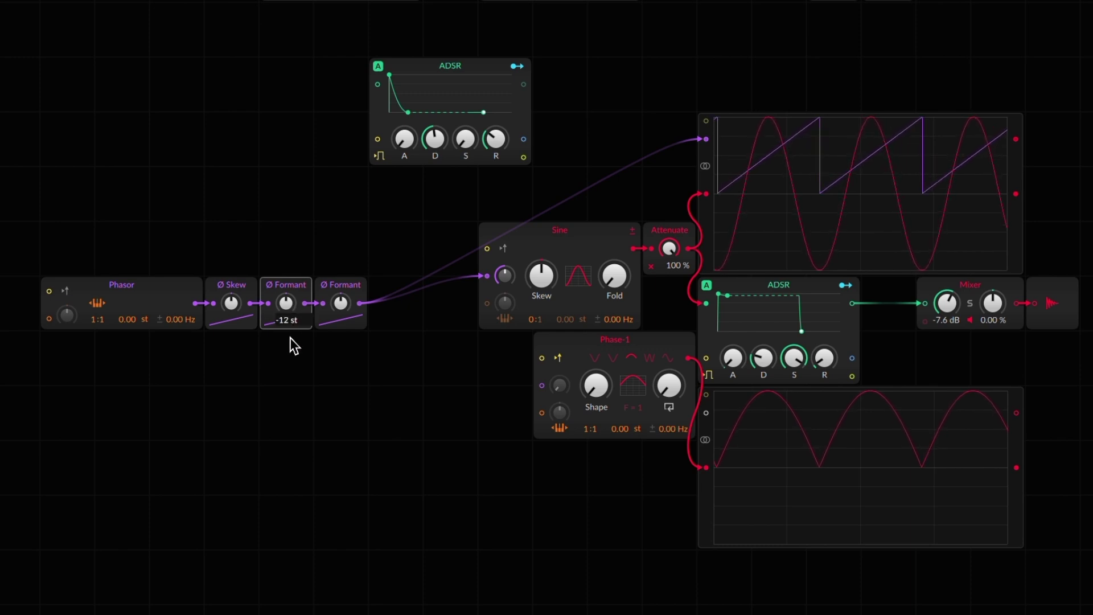
key("Return")
left_click_drag(285, 312, 289, 315)
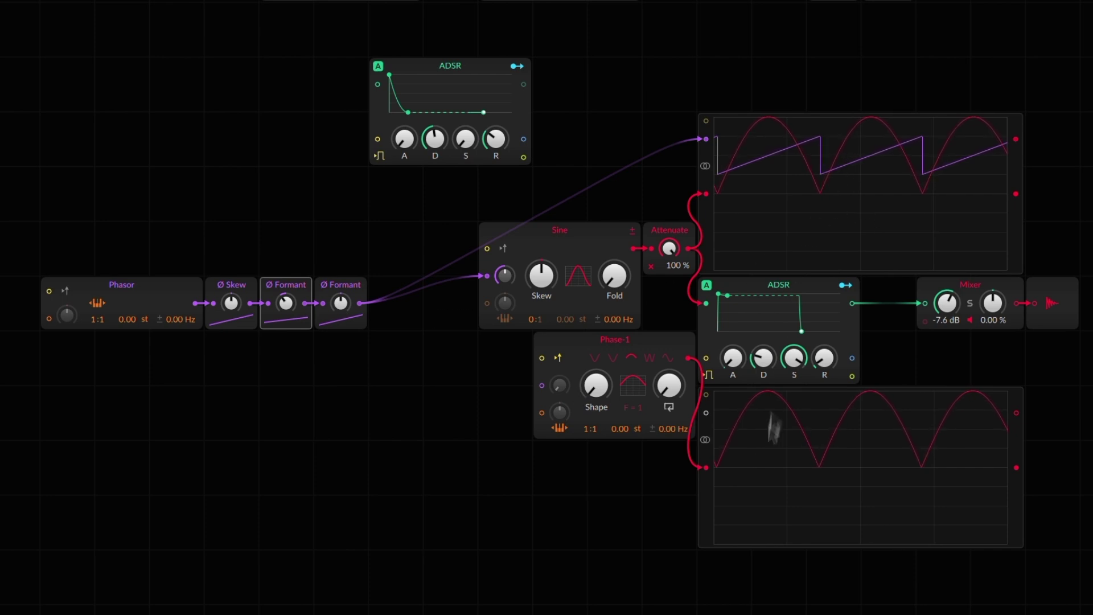
Sweep the second Ø Formant and the Ø Skew amounts to examine how each distorts the narrowed phase ramp
double_click(340, 302)
left_click(343, 309)
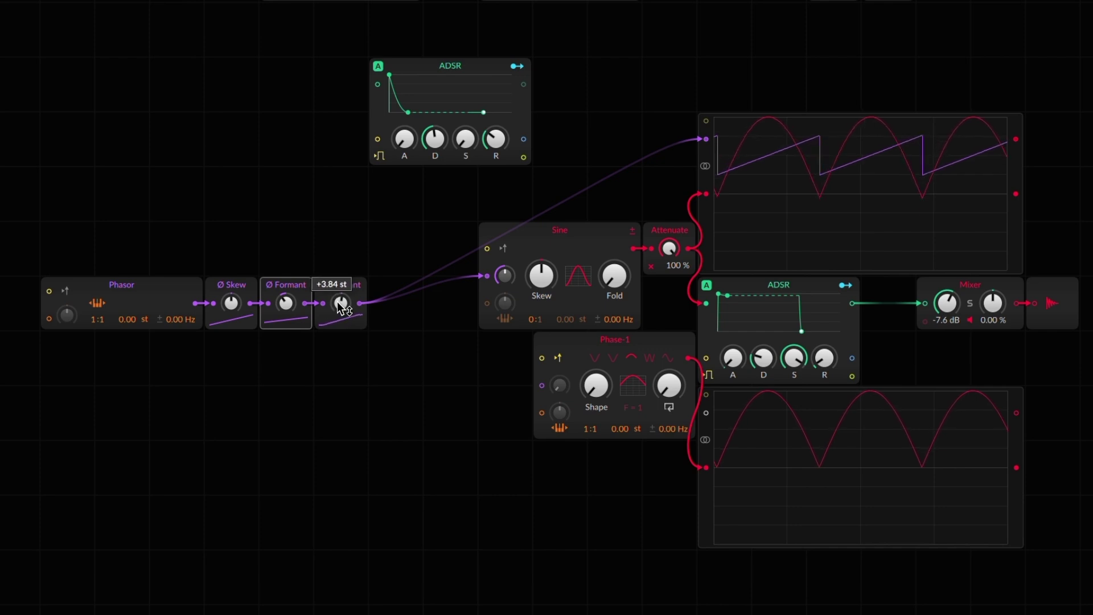
left_click(235, 304)
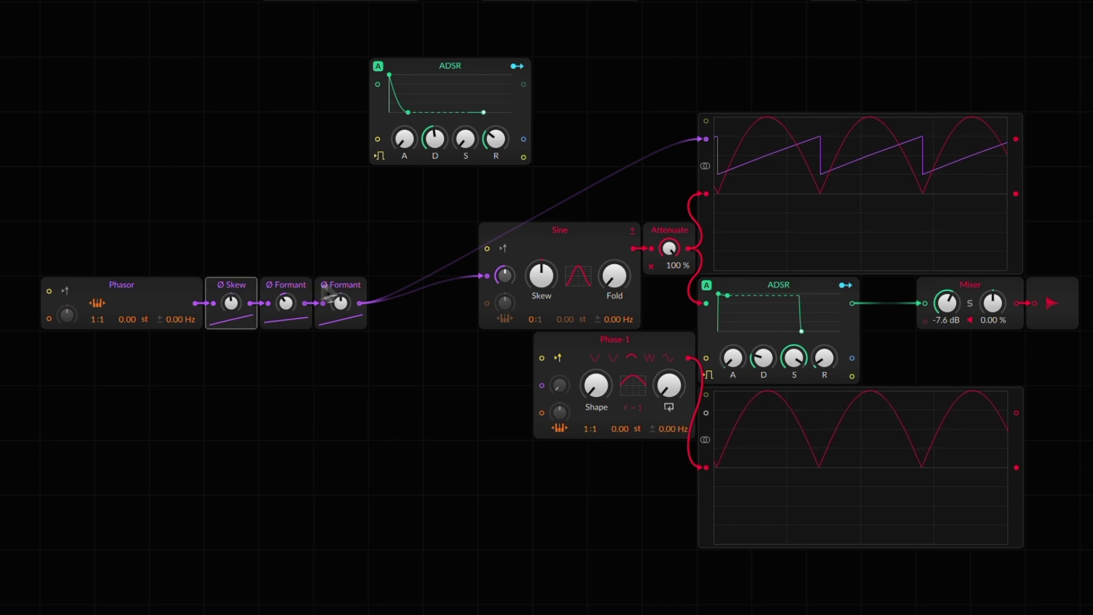
Leave the first Ø Formant at its default and apply the downward shift with the second one instead
left_click(353, 286)
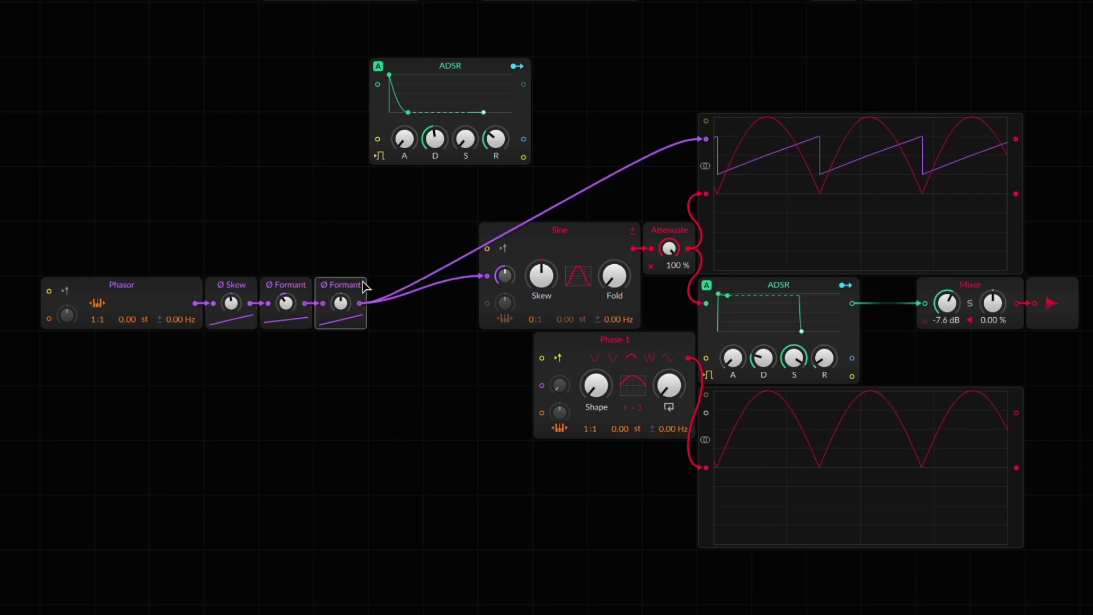
left_click_drag(364, 286, 292, 306)
double_click(292, 305)
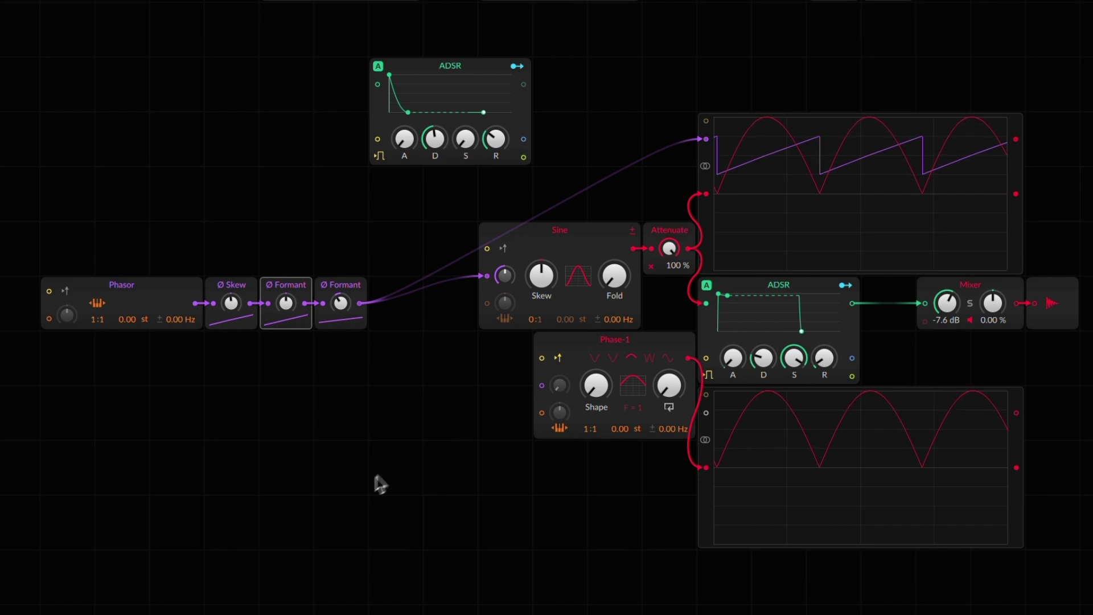
Select Phase-1's fourth distortion algorithm and sweep its Shape up to maximum and back to zero
left_click(650, 359)
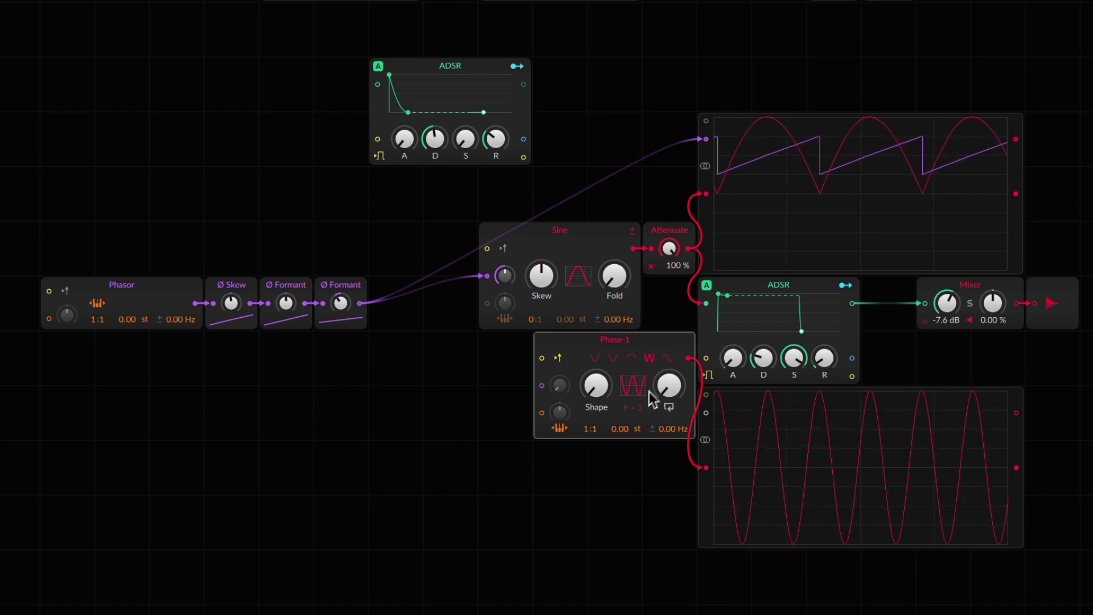
left_click_drag(602, 386, 602, 386)
left_click_drag(602, 386, 602, 386)
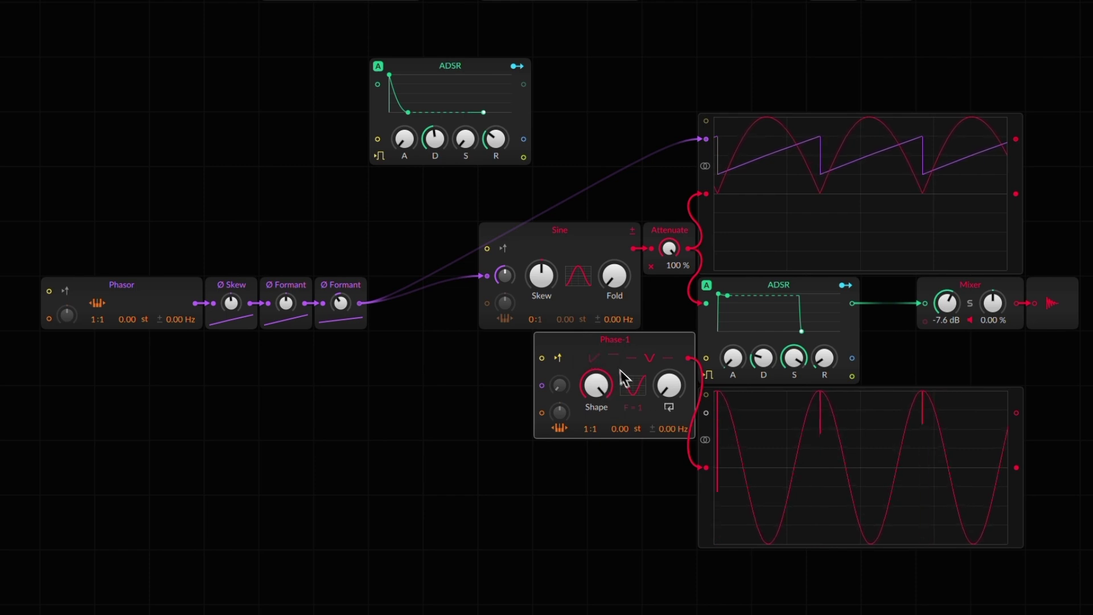
left_click_drag(597, 385, 595, 377)
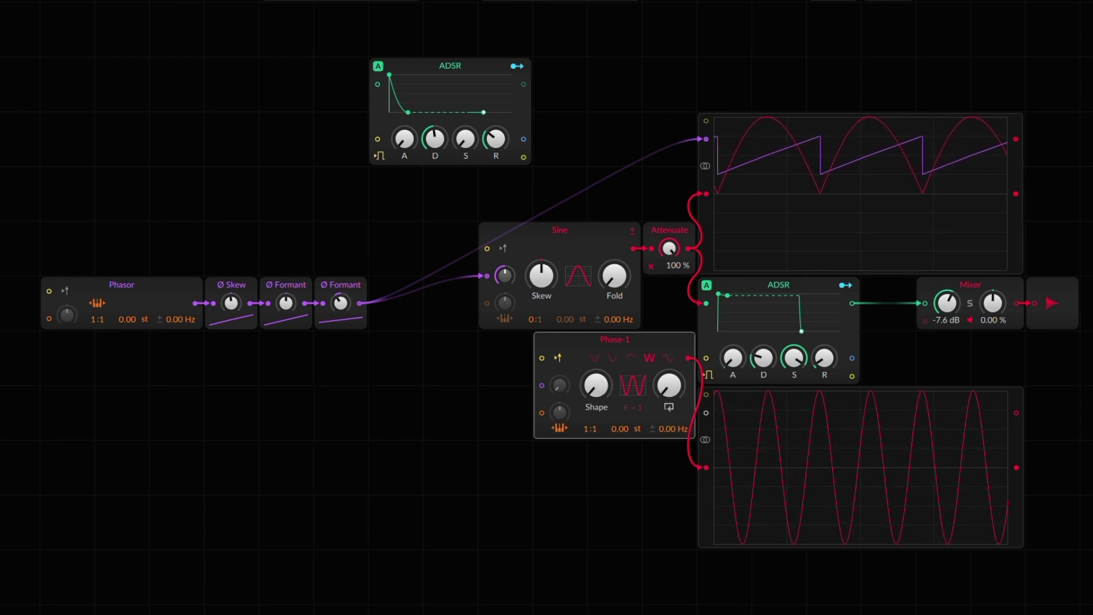
Insert an Ø Sync module after the second Ø Formant and reset that Ø Formant to its default
left_click_drag(933, 165, 366, 304)
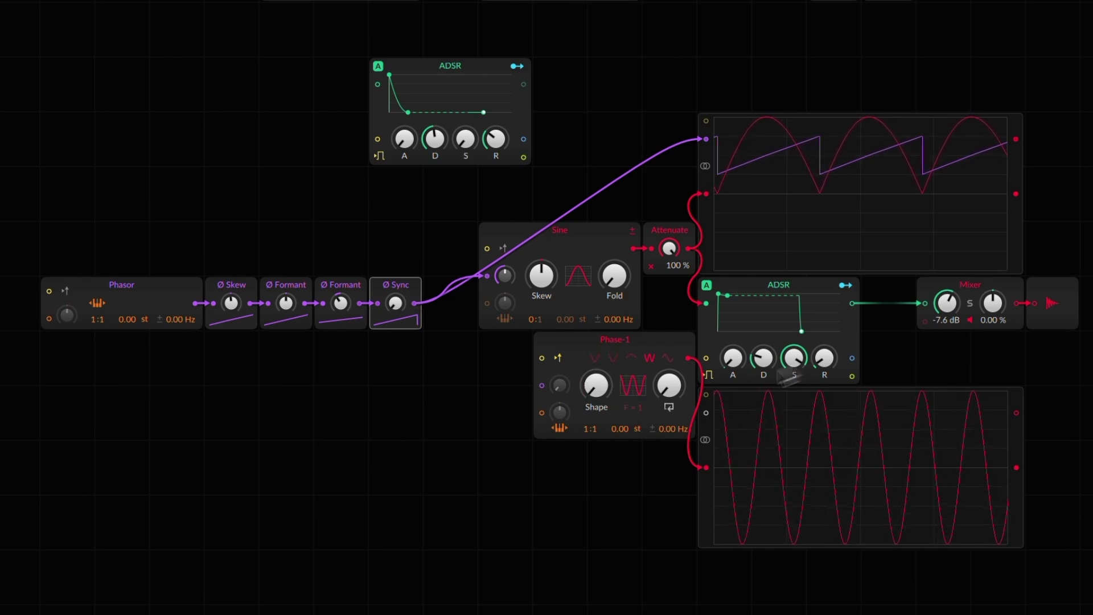
left_click_drag(200, 249, 451, 353)
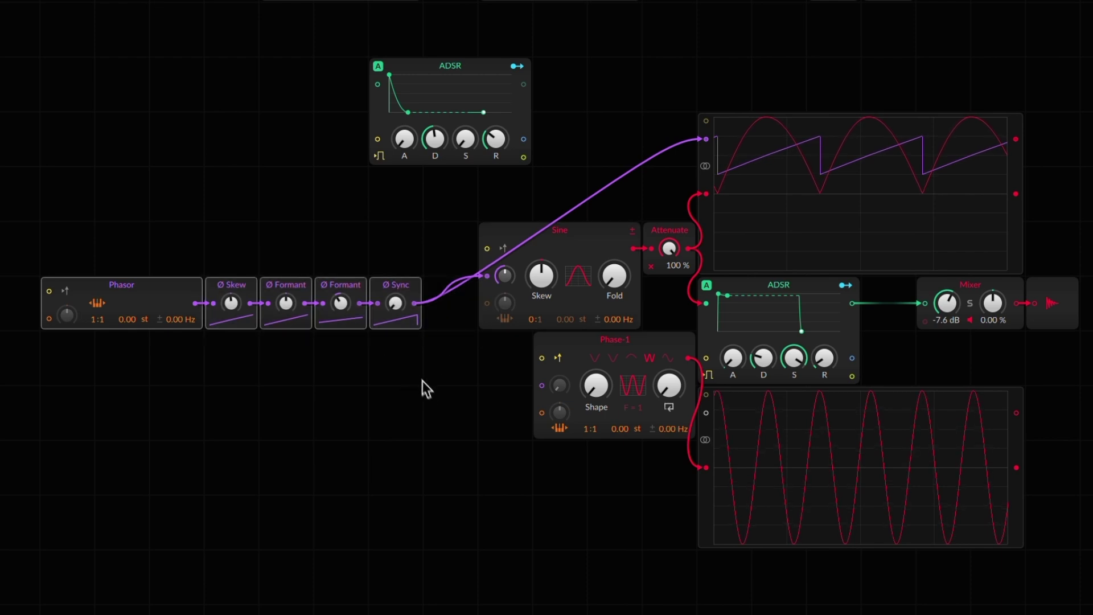
double_click(340, 295)
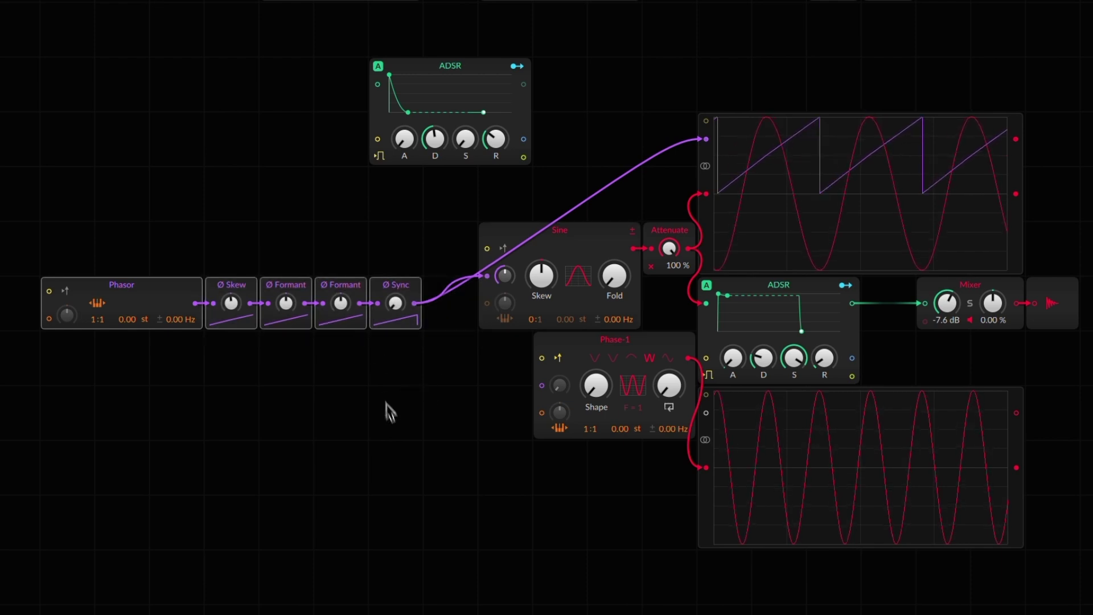
left_click(395, 302)
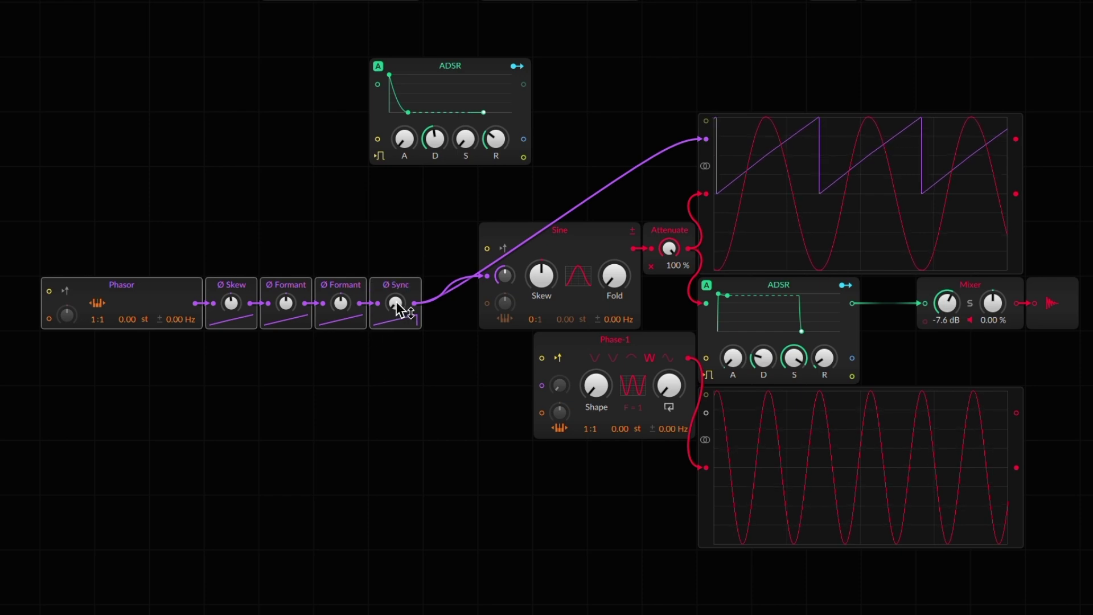
Set the Ø Sync amount to 12 st, sweep the Ø Skew against it, and reset the Ø Skew to its default
left_click(396, 303)
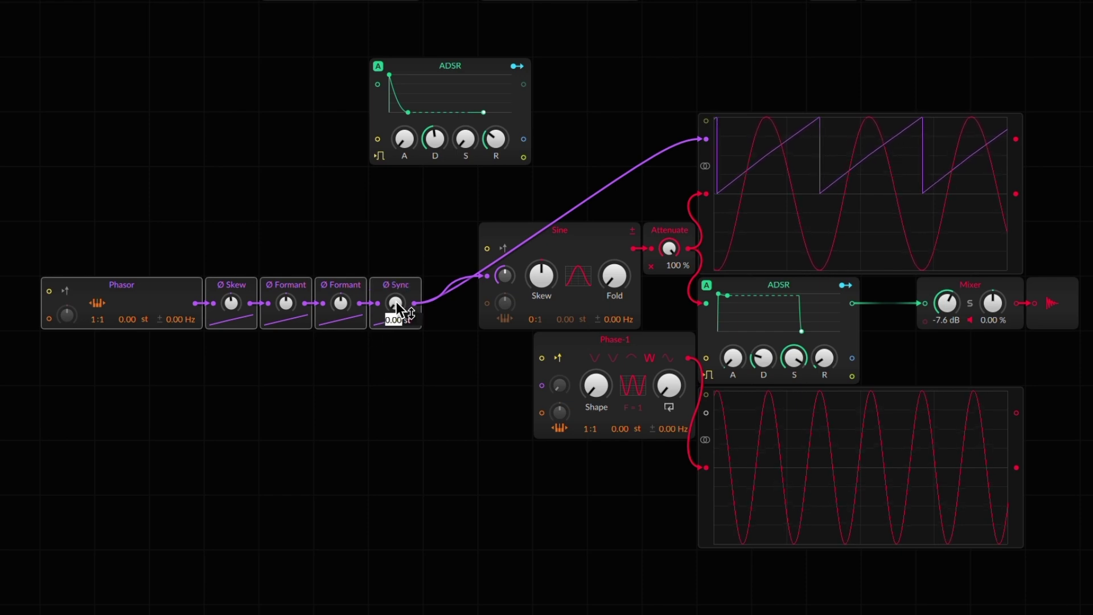
type("12")
key("Return")
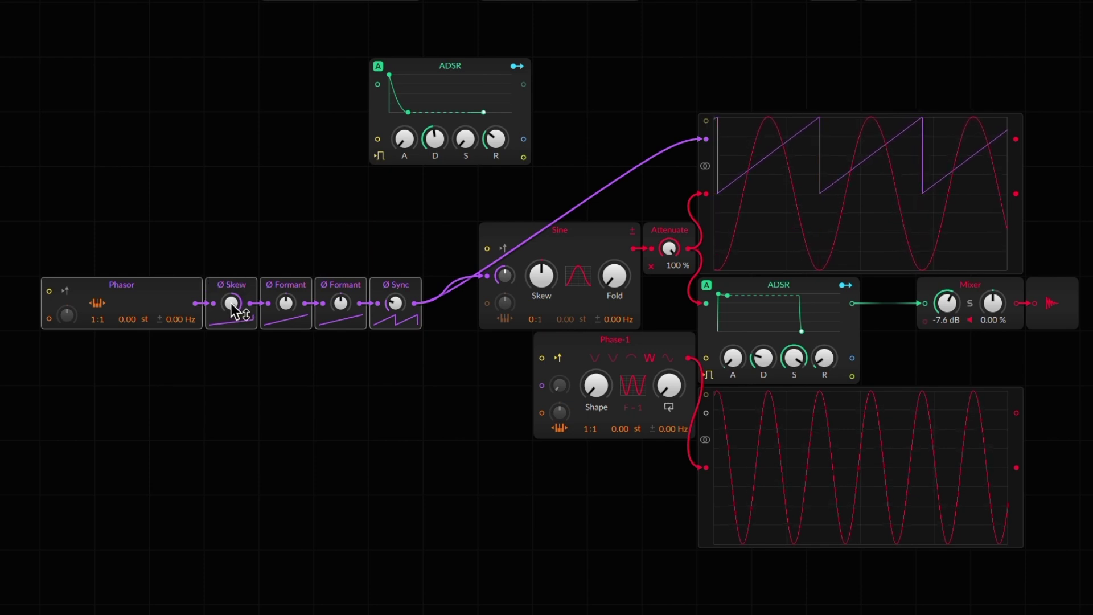
left_click_drag(233, 305, 232, 304)
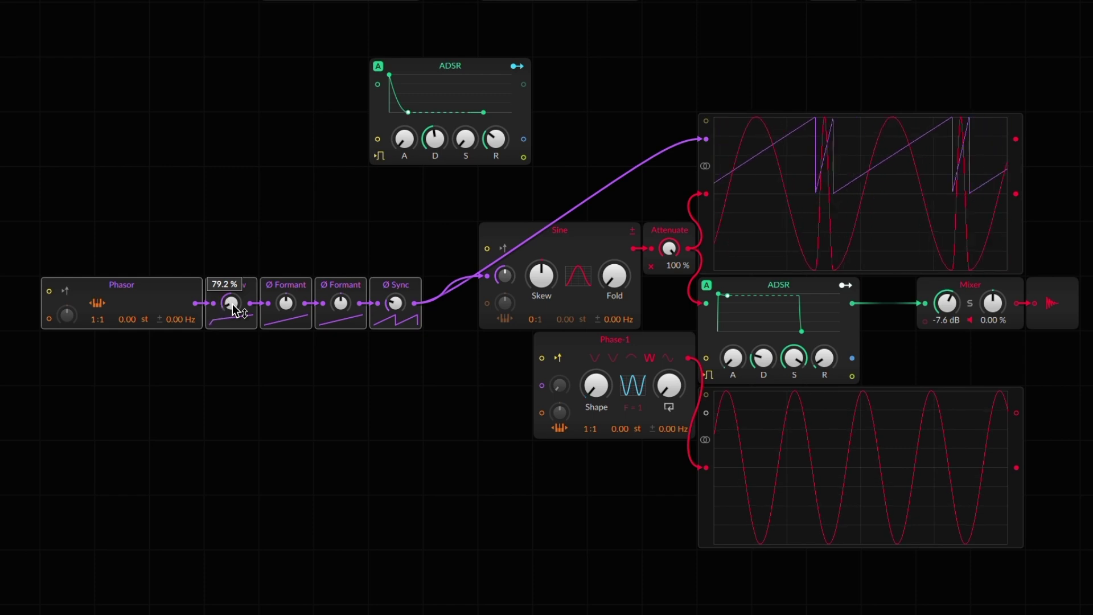
double_click(232, 304)
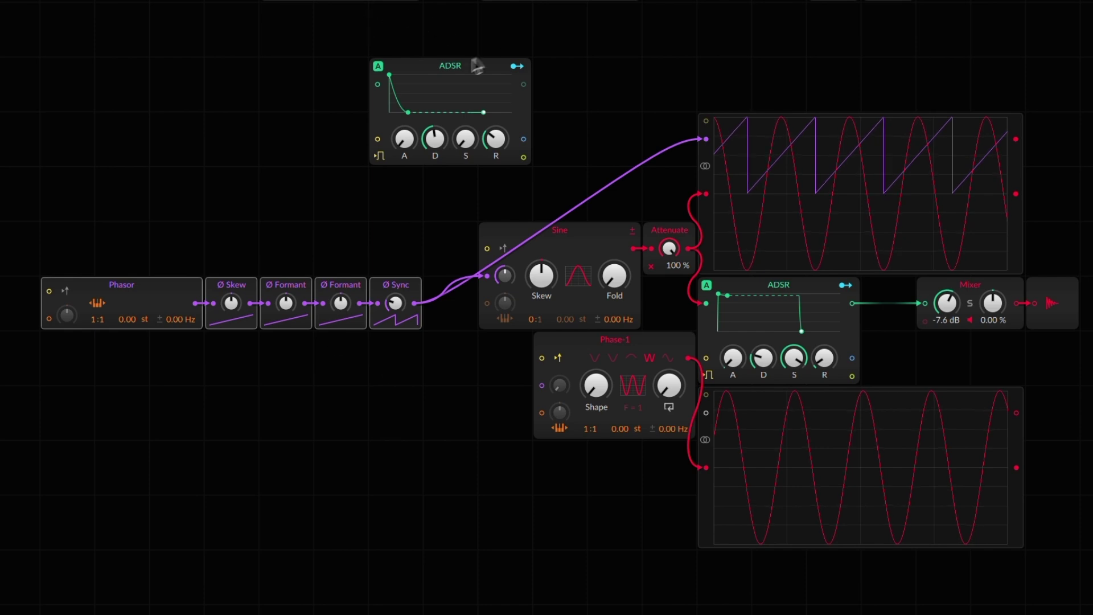
Replace the unconnected ADSR above the phase chain with a Segments envelope
left_click(438, 78)
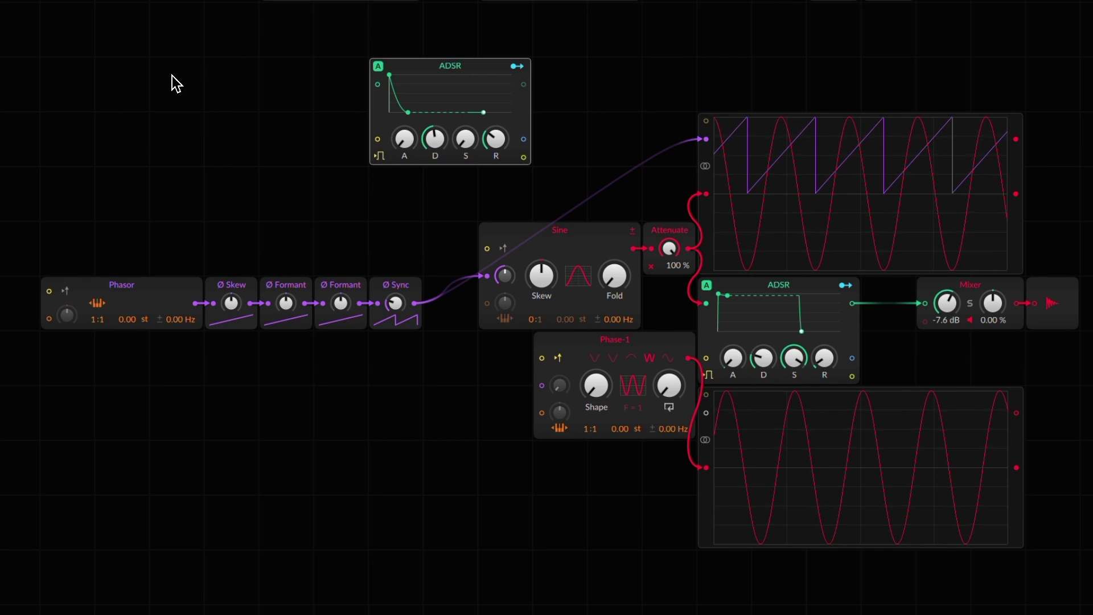
right_click(422, 67)
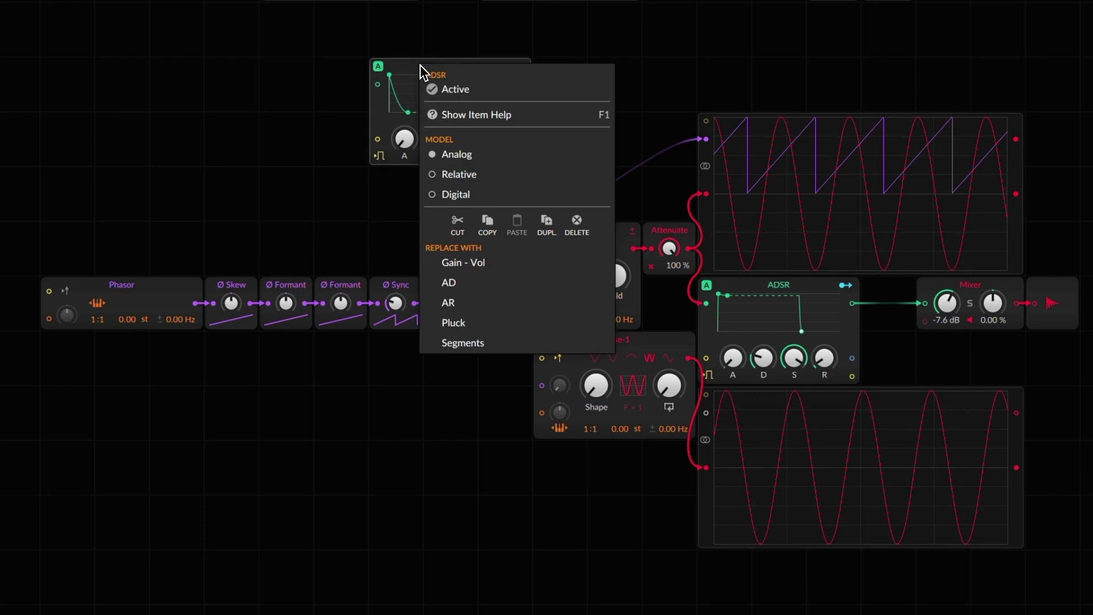
left_click(469, 344)
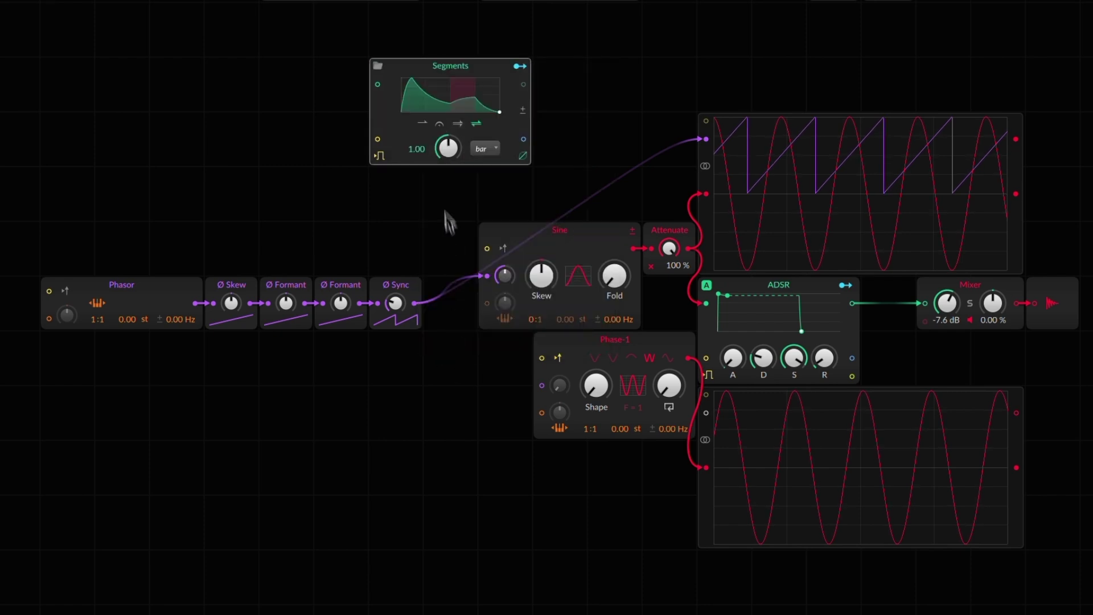
Reshape the Segments curve into a short decay starting at 100 % and falling to 0 % by the first quarter
left_click(438, 108)
left_click_drag(512, 122, 514, 187)
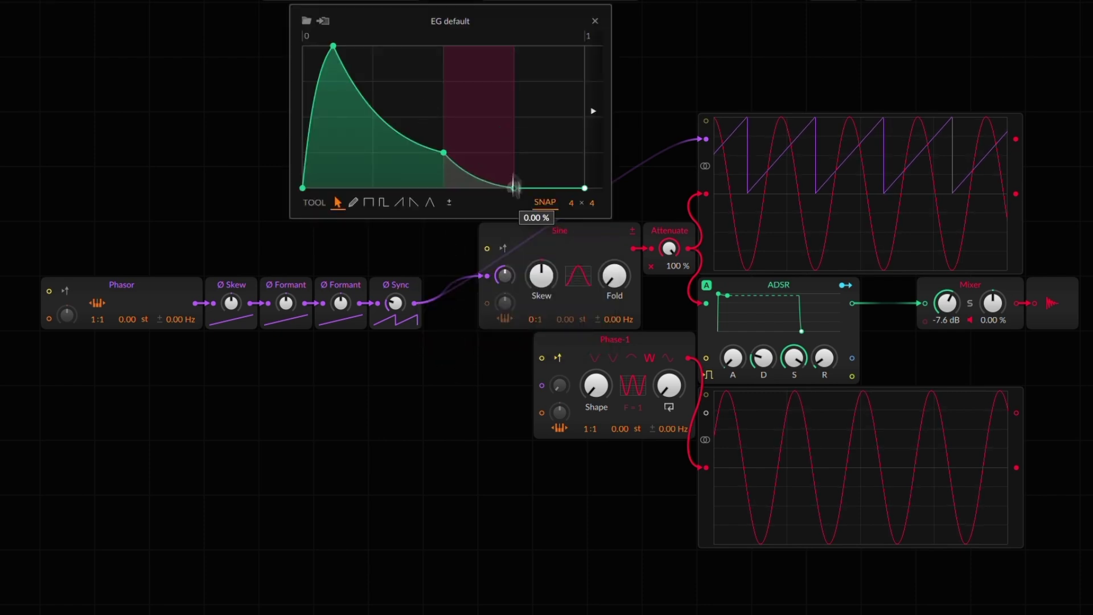
left_click_drag(443, 152, 443, 187)
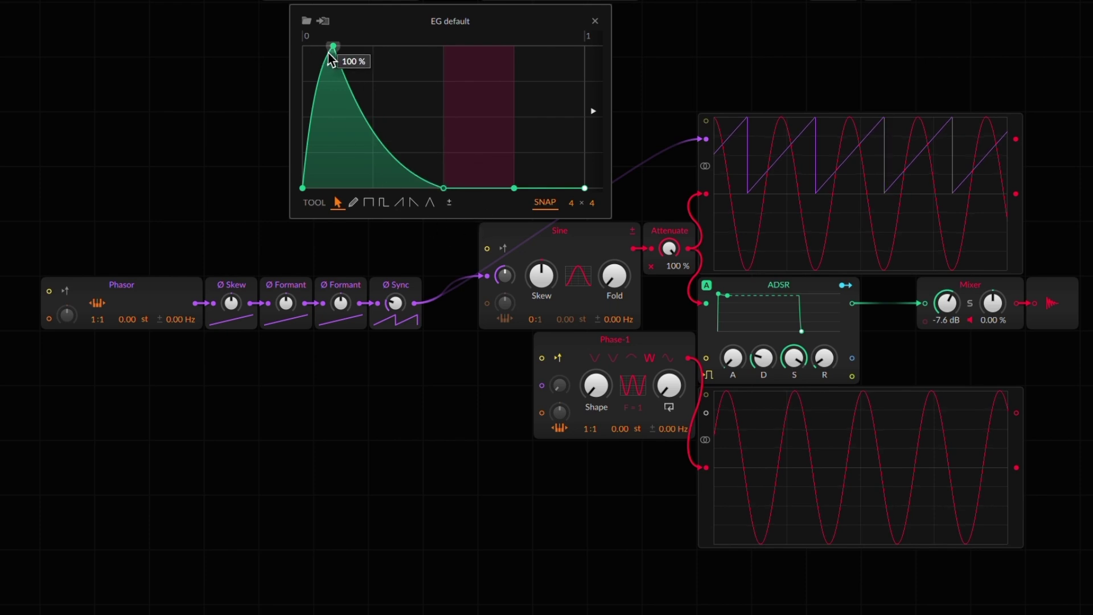
left_click_drag(329, 54, 290, 40)
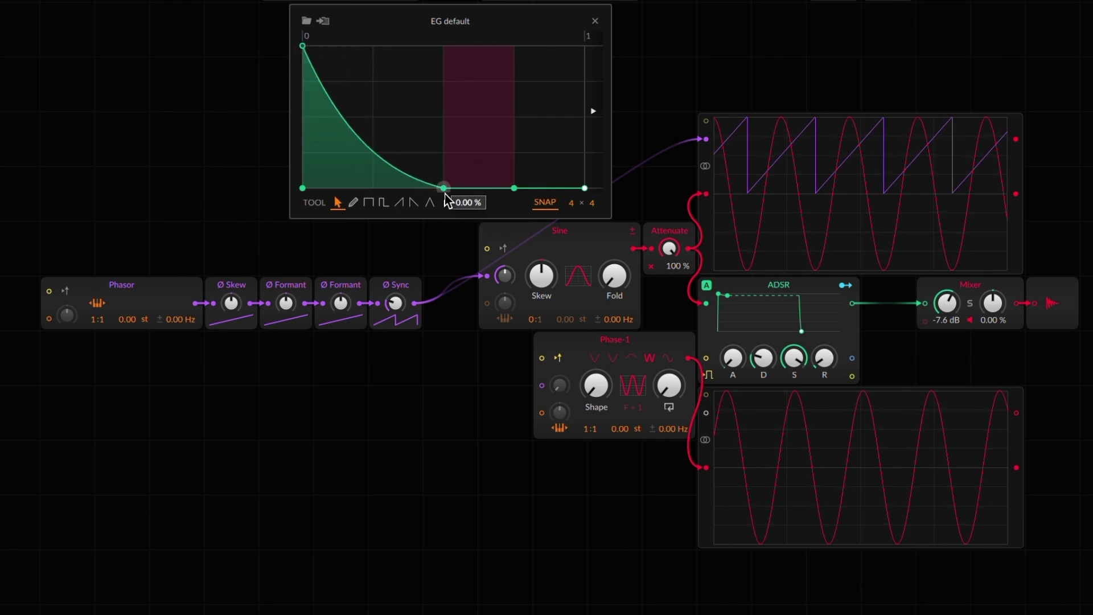
left_click_drag(444, 188, 373, 188)
left_click(595, 20)
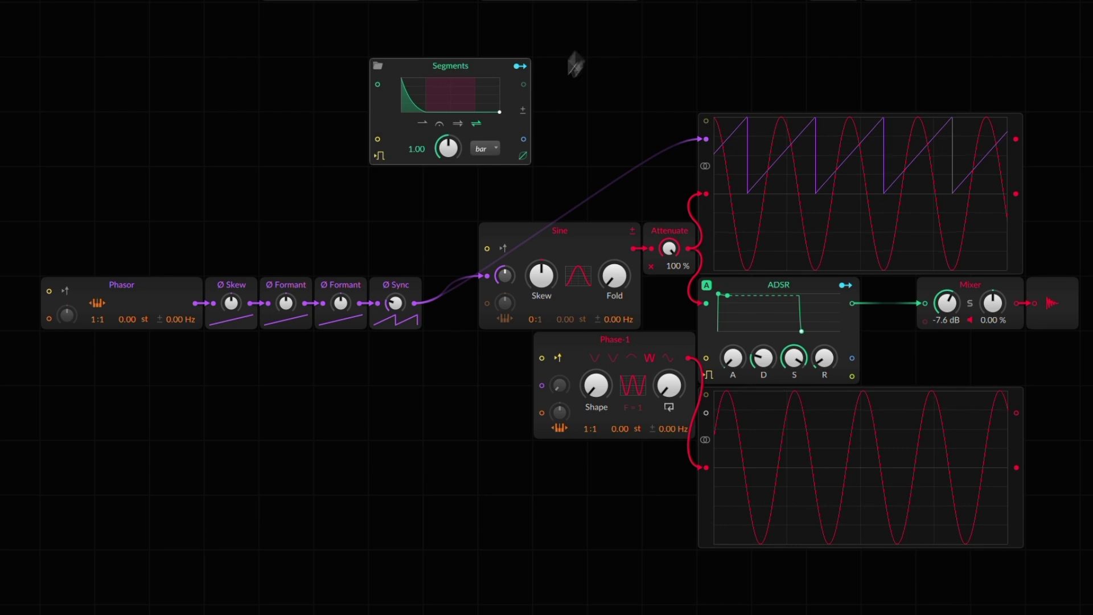
Modulate the Ø Skew amount with the Segments envelope and return the Ø Sync amount to its minimum
left_click(519, 66)
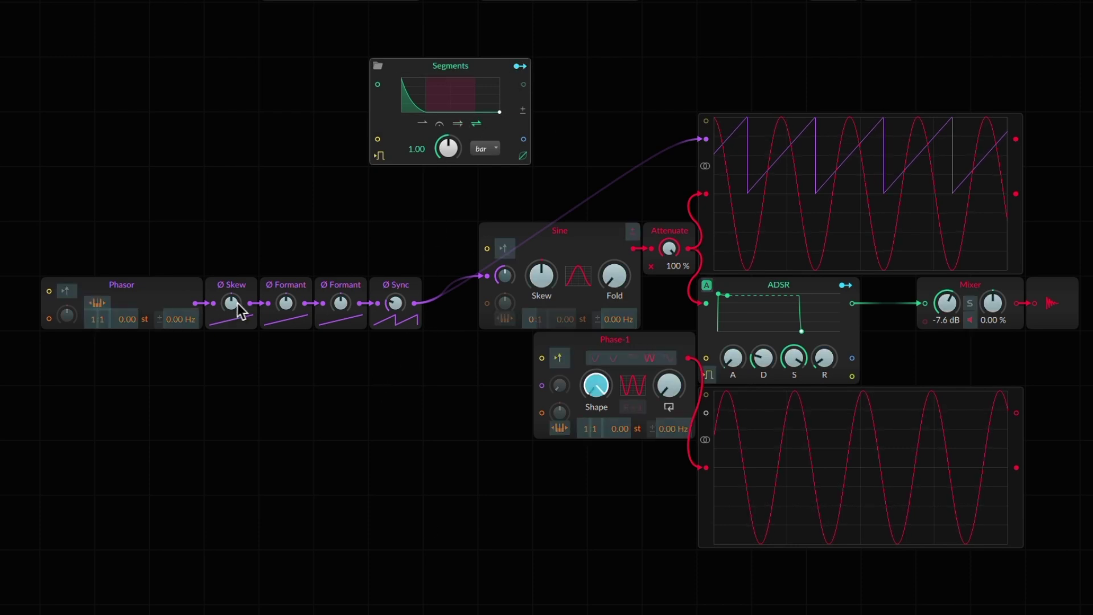
left_click_drag(240, 304, 230, 302)
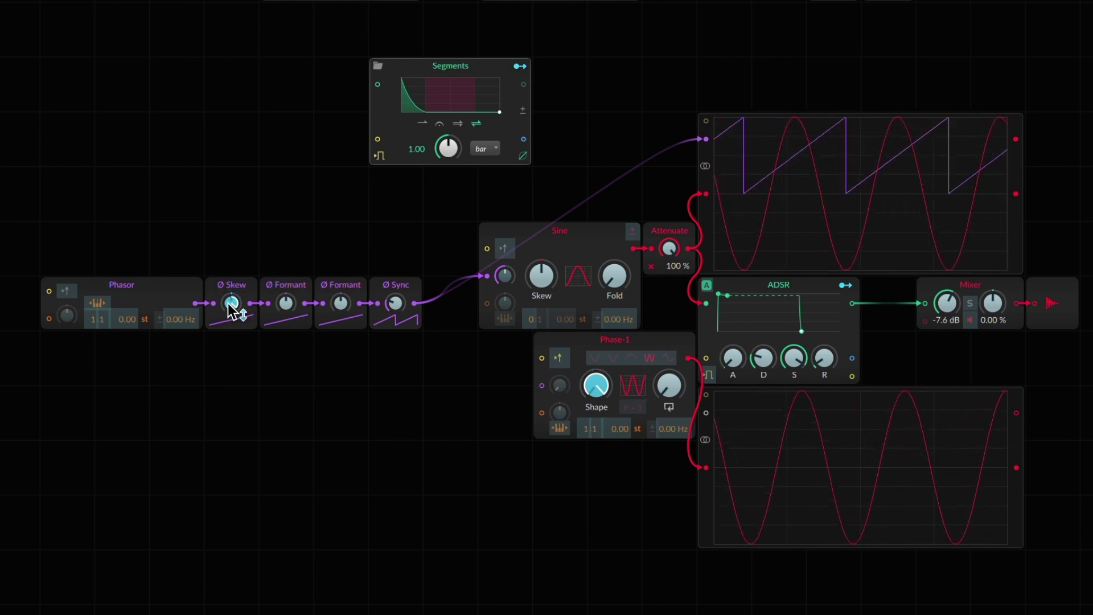
left_click_drag(402, 302, 402, 307)
left_click(521, 66)
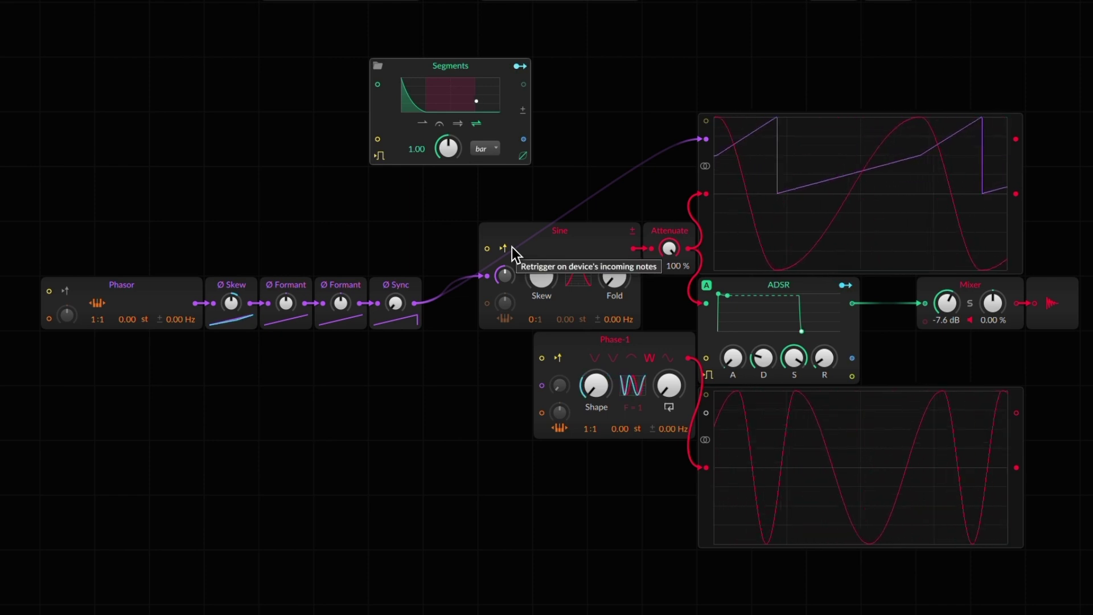
Move the Phase-1 module down one grid row so it sits beside the lower oscilloscope
left_click(616, 343)
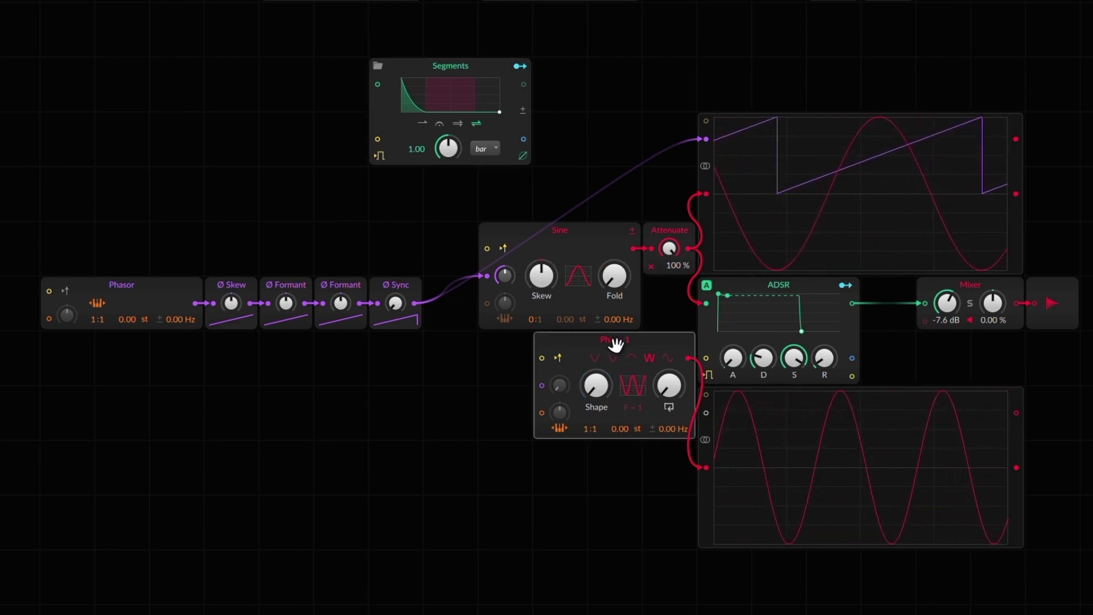
left_click_drag(618, 356, 618, 412)
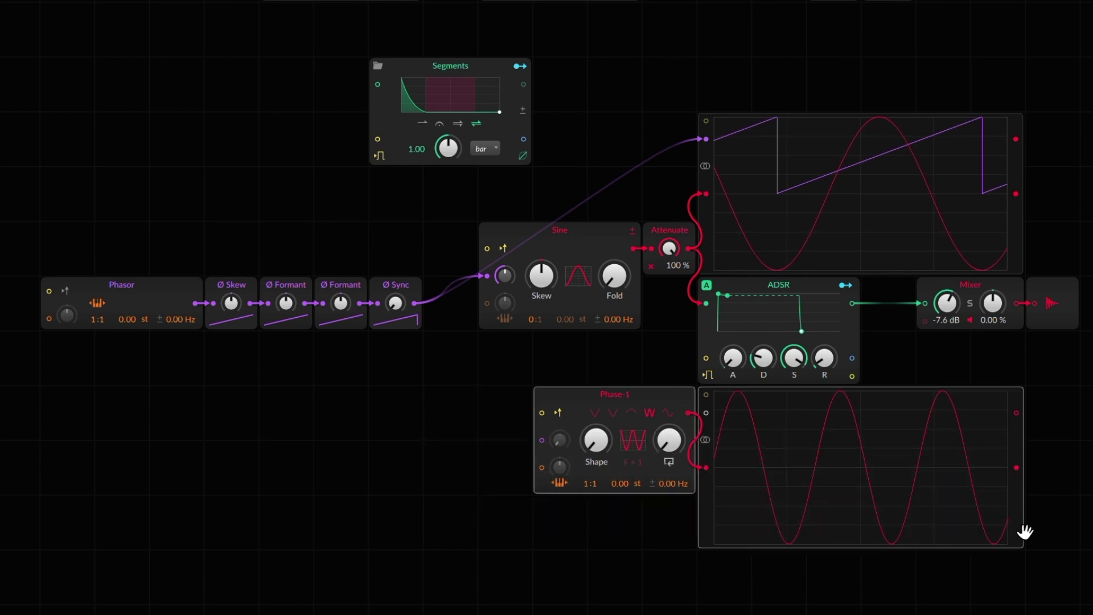
left_click(412, 244)
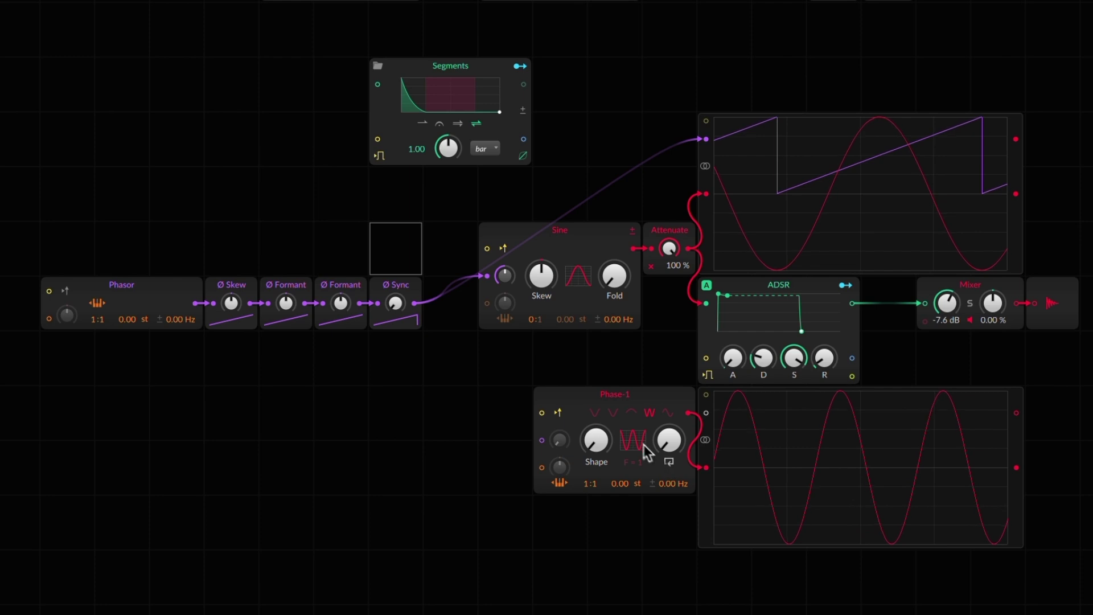
Select Phase-1's fifth distortion algorithm, sweep its Shape up to maximum, and reset the Shape
left_click(665, 414)
left_click_drag(598, 445, 602, 443)
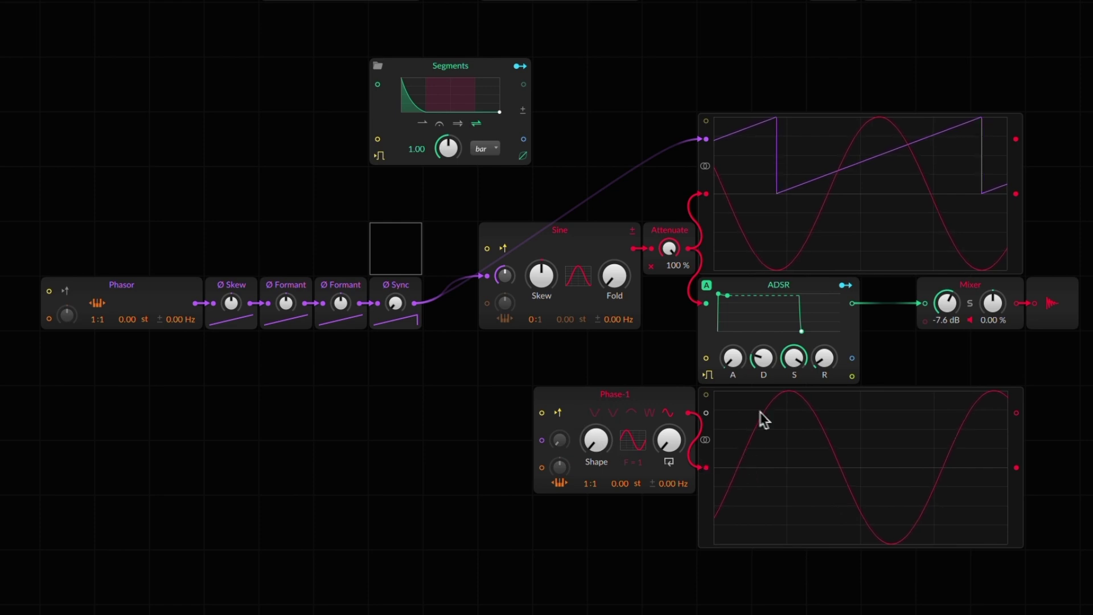
scroll(591, 438, "up", 3)
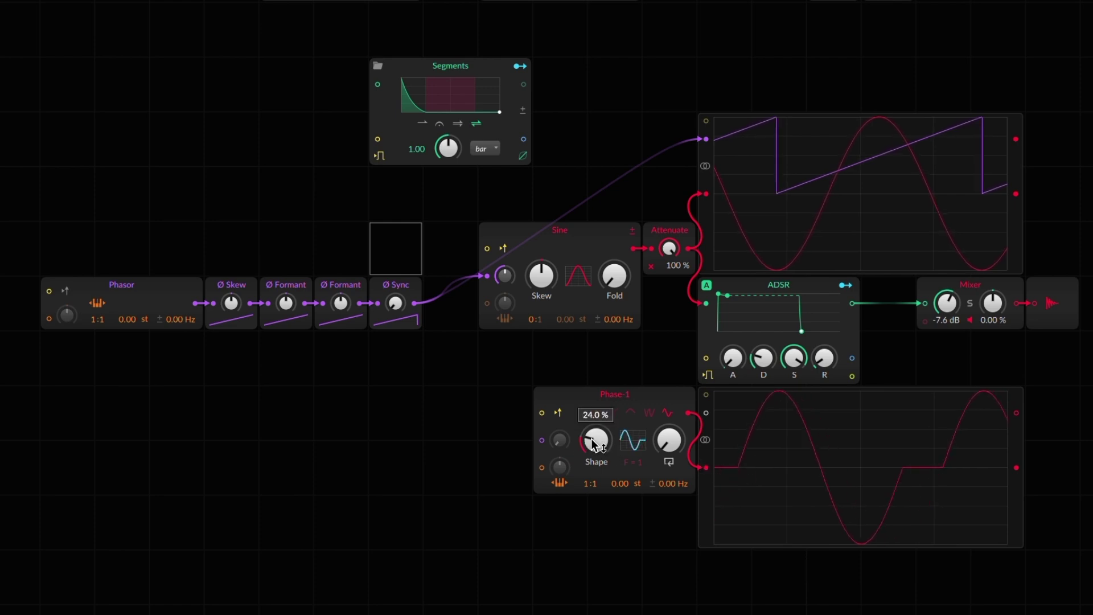
scroll(591, 439, "up", 10)
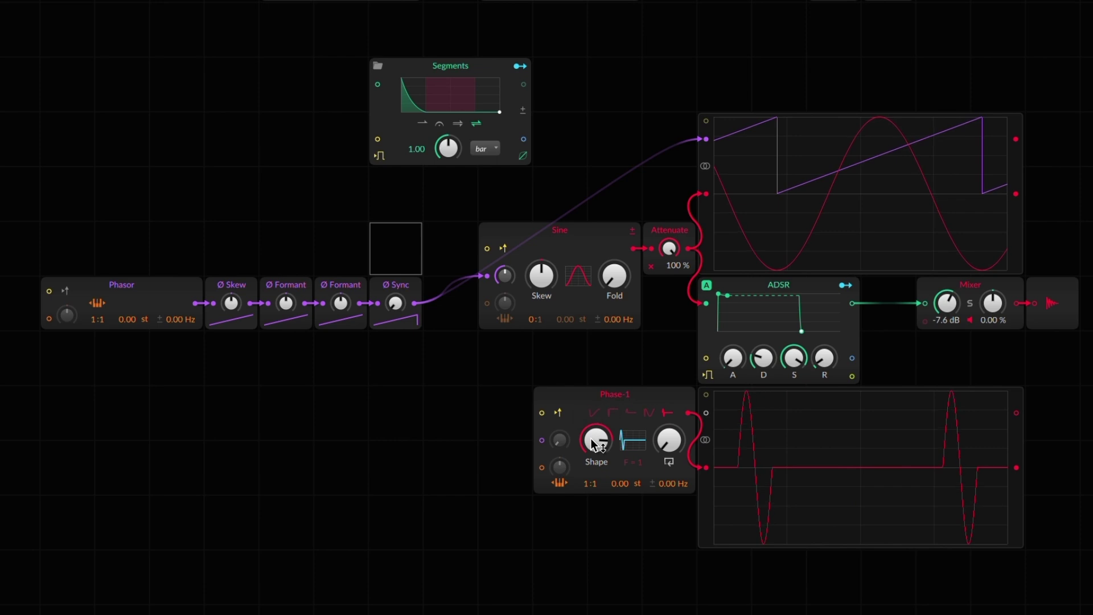
double_click(591, 438)
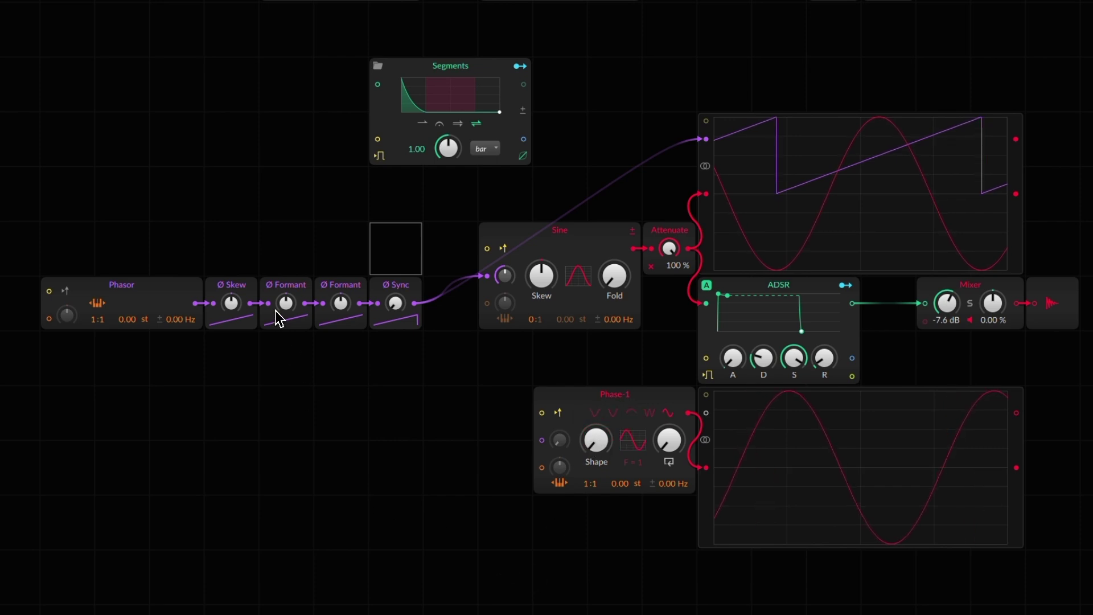
Make room in the phase chain and insert an Ø Shift module between the two Ø Formant modules
left_click_drag(122, 248, 146, 286)
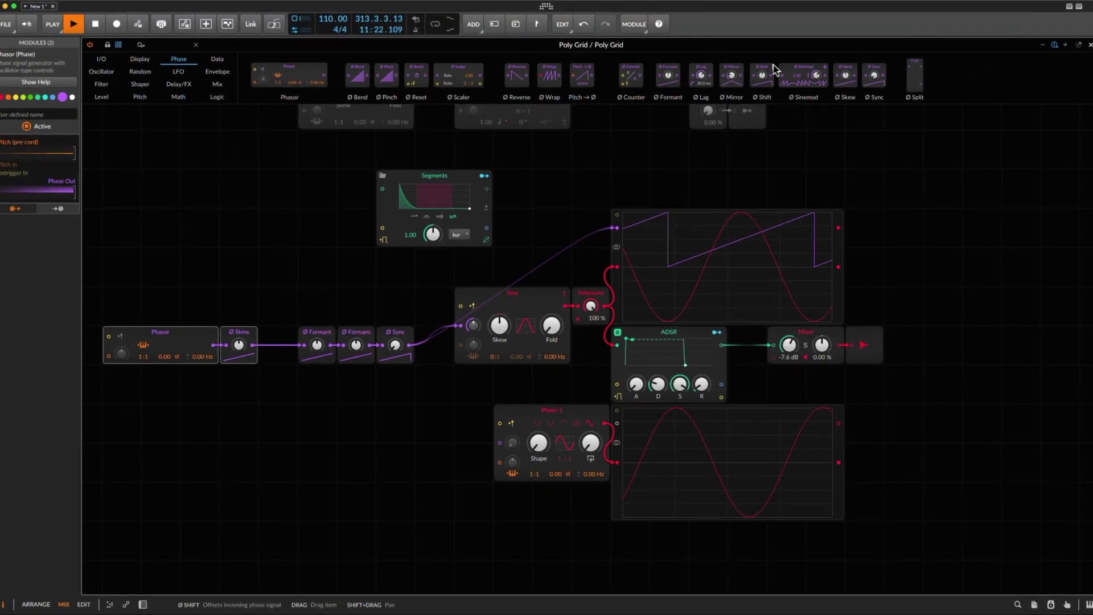
left_click_drag(764, 71, 317, 307)
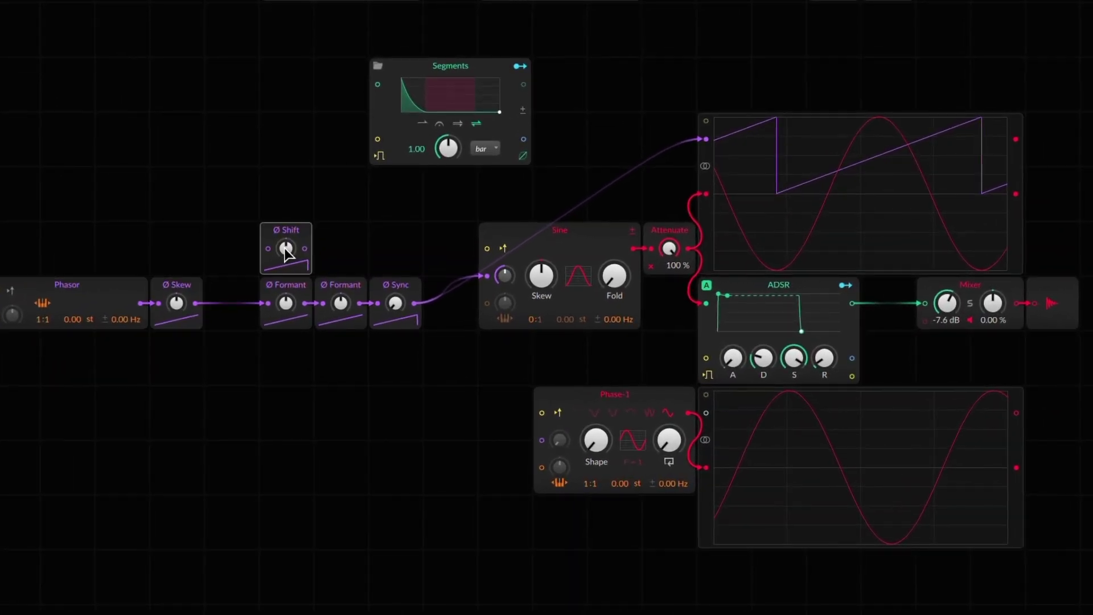
left_click_drag(278, 284, 225, 285)
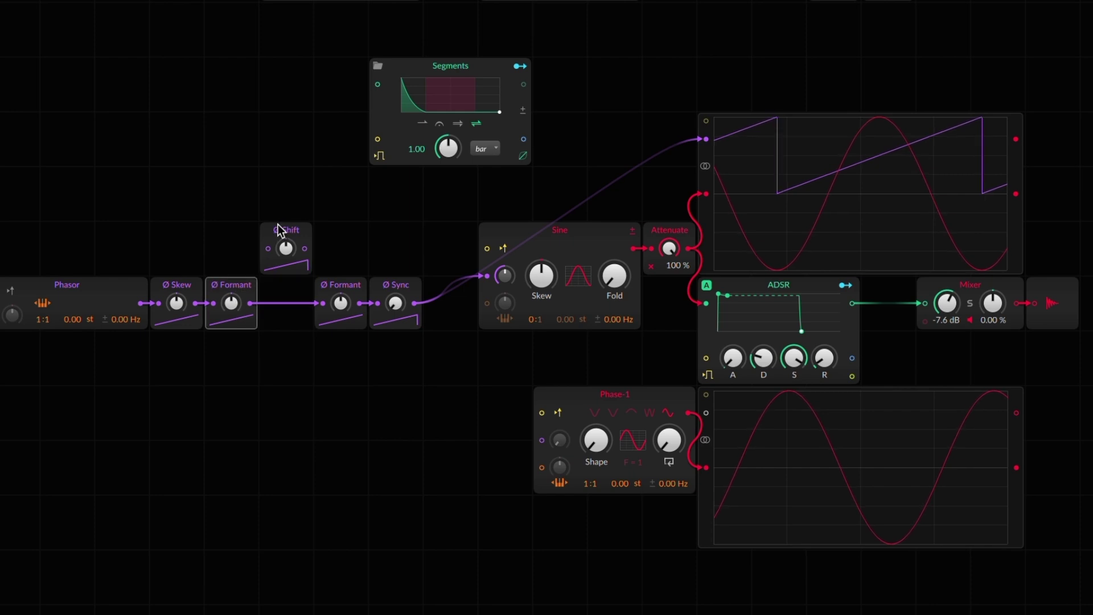
left_click_drag(278, 226, 278, 283)
key("ctrl+z")
key("ctrl+shift+z")
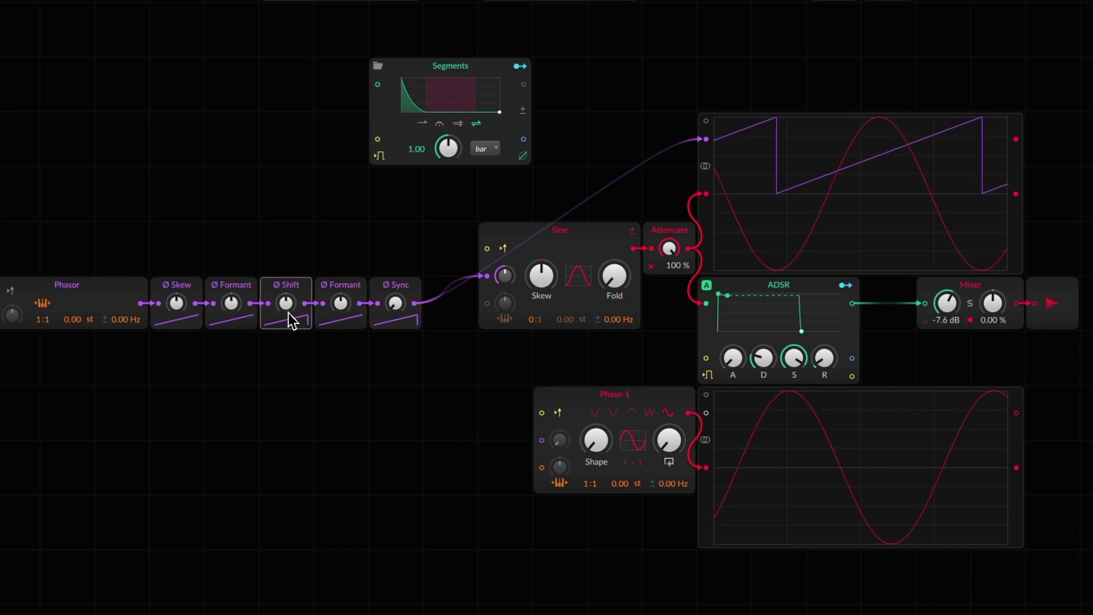
Adjust the first Ø Formant and the Ø Shift amounts to examine how together they distort the sine wave
left_click_drag(231, 307, 289, 304)
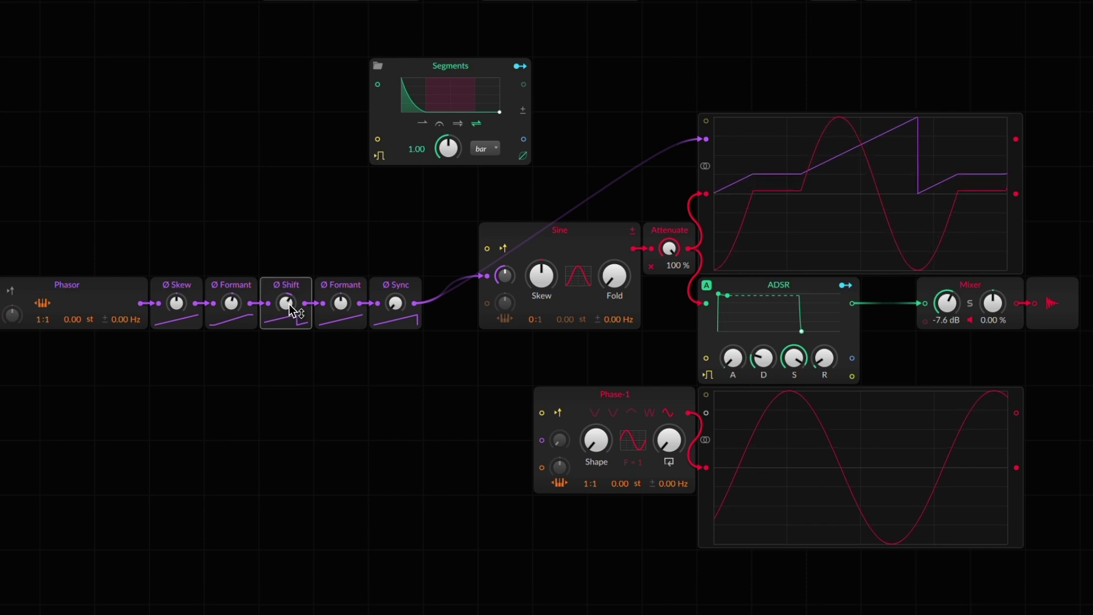
double_click(289, 304)
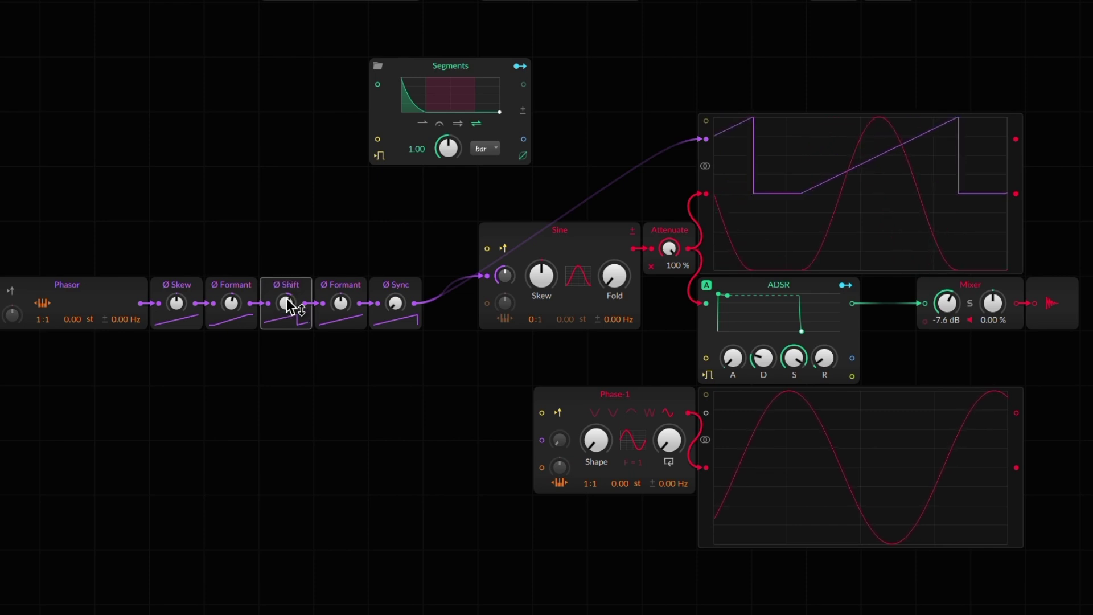
double_click(231, 302)
left_click_drag(232, 303, 232, 303)
Compare the envelope-modulated Phase-1 with a manual sweep of the first Ø Formant, and reset that Ø Formant to its default
left_click(515, 68)
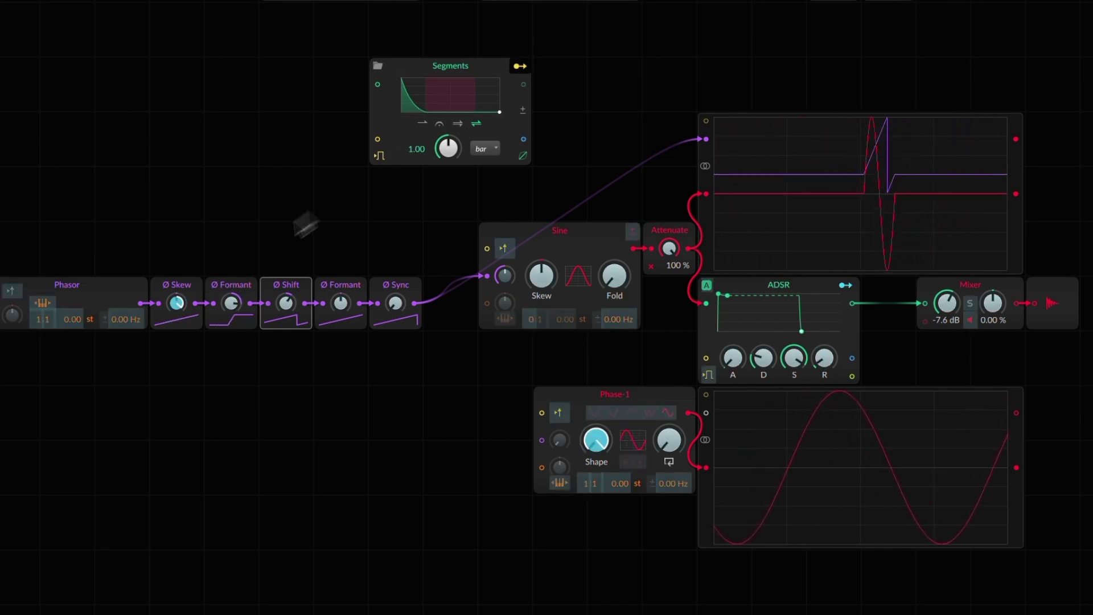
left_click(513, 72)
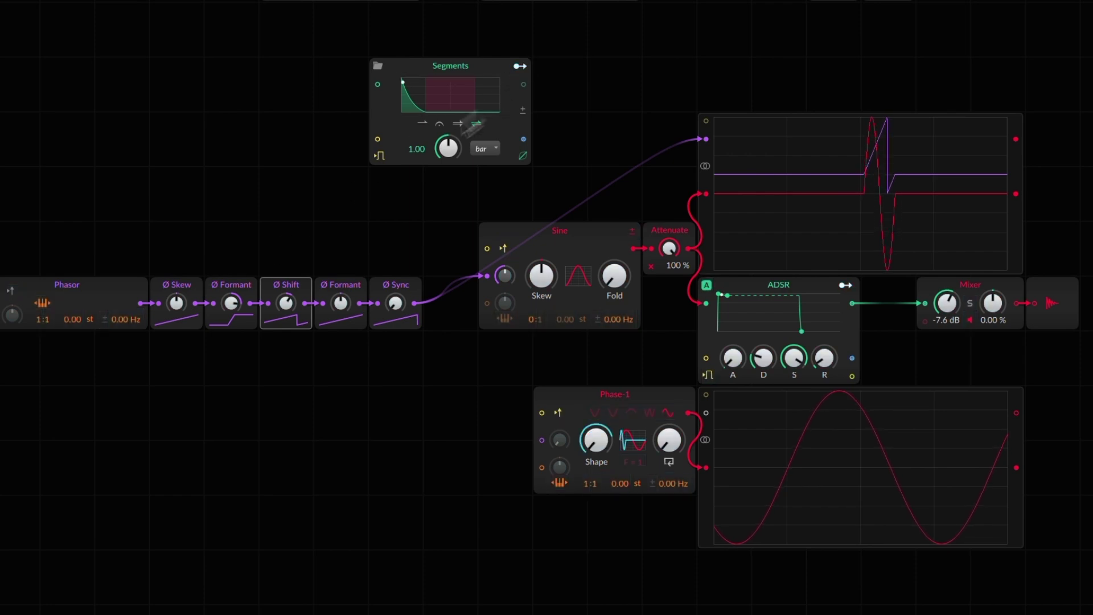
left_click_drag(231, 303, 231, 302)
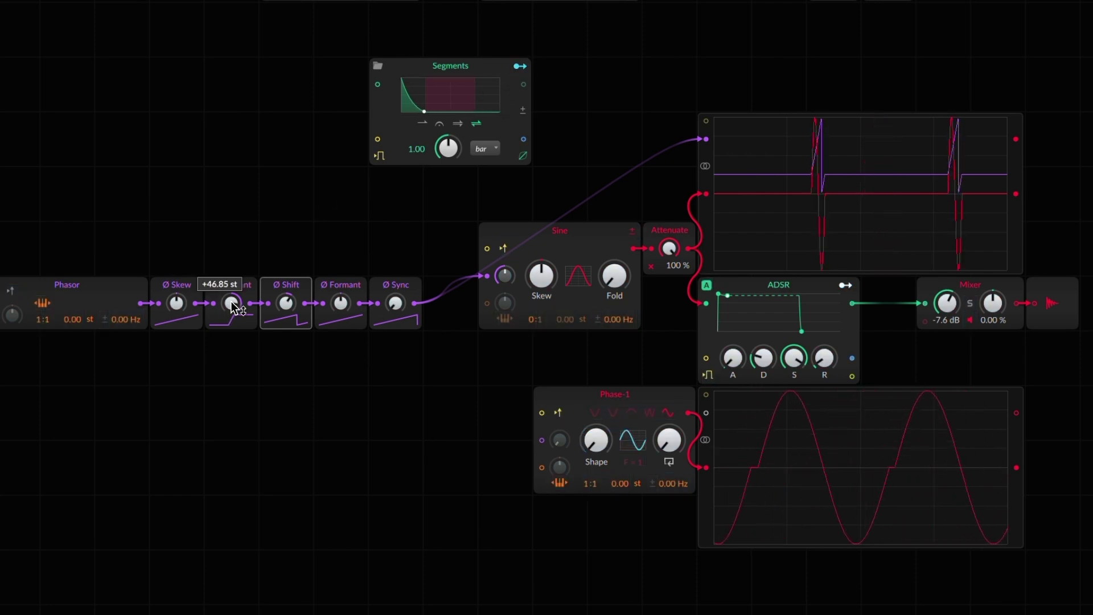
double_click(231, 302)
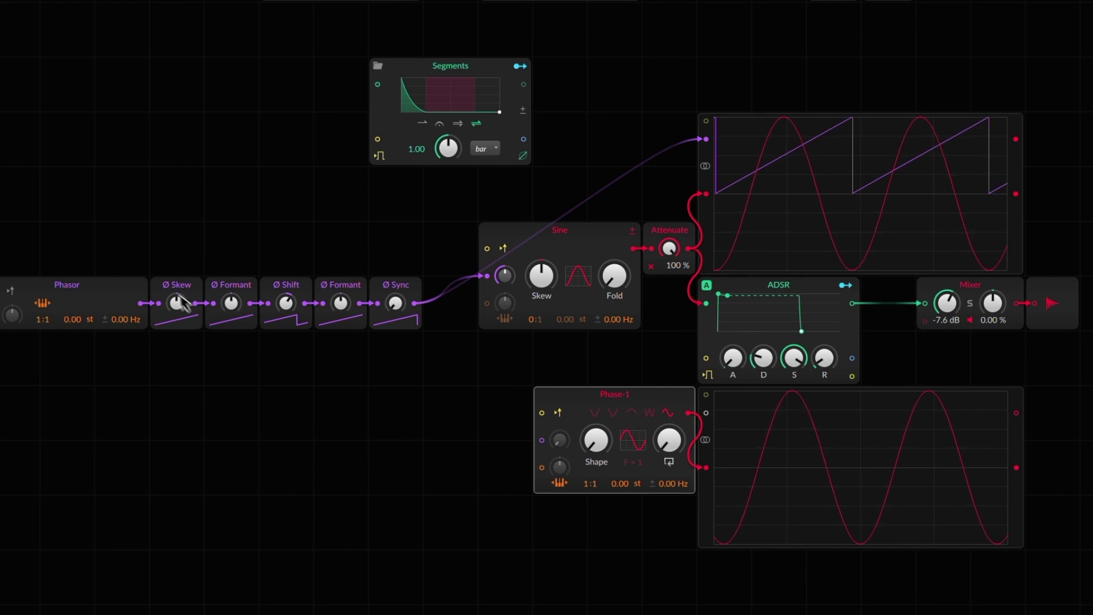
Return the Ø Shift amount to its centre and move the Segments envelope just above the phase module chain
left_click_drag(159, 260, 437, 338)
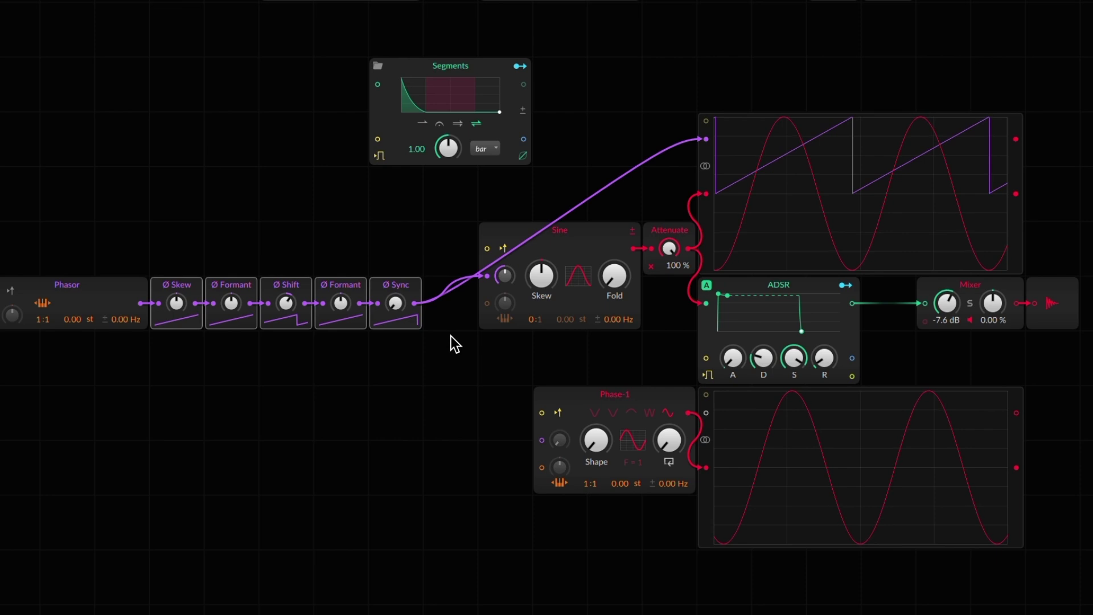
left_click(286, 234)
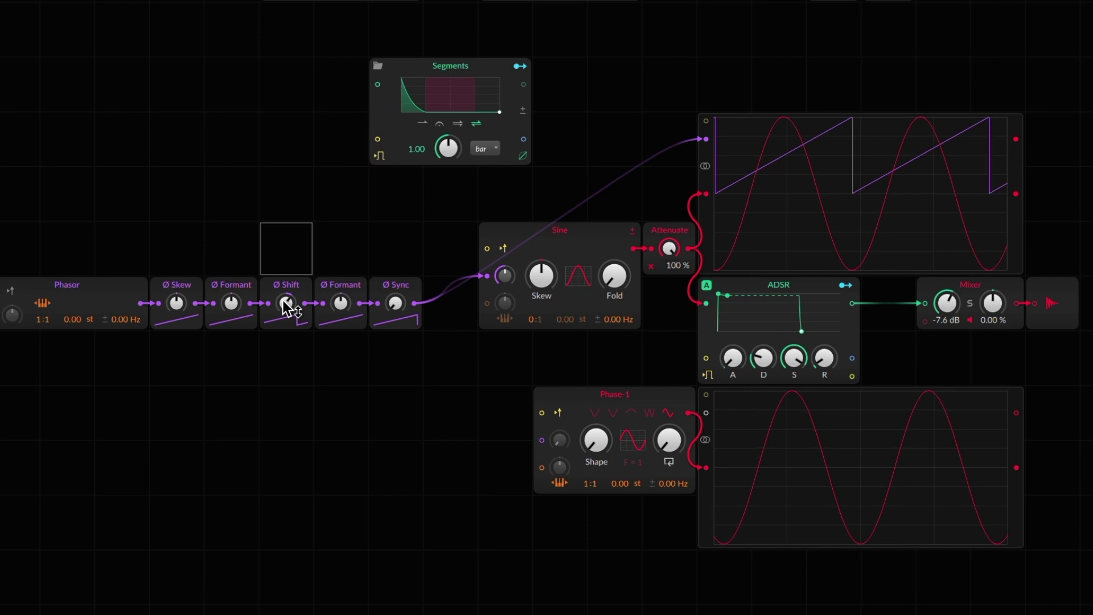
left_click_drag(286, 305, 289, 310)
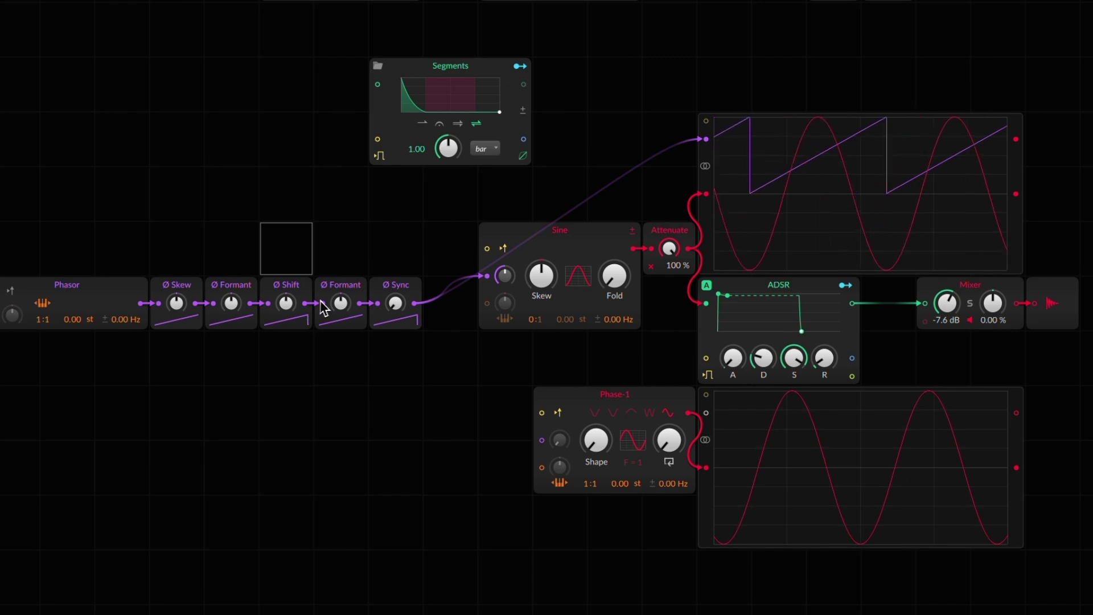
left_click_drag(411, 86, 262, 119)
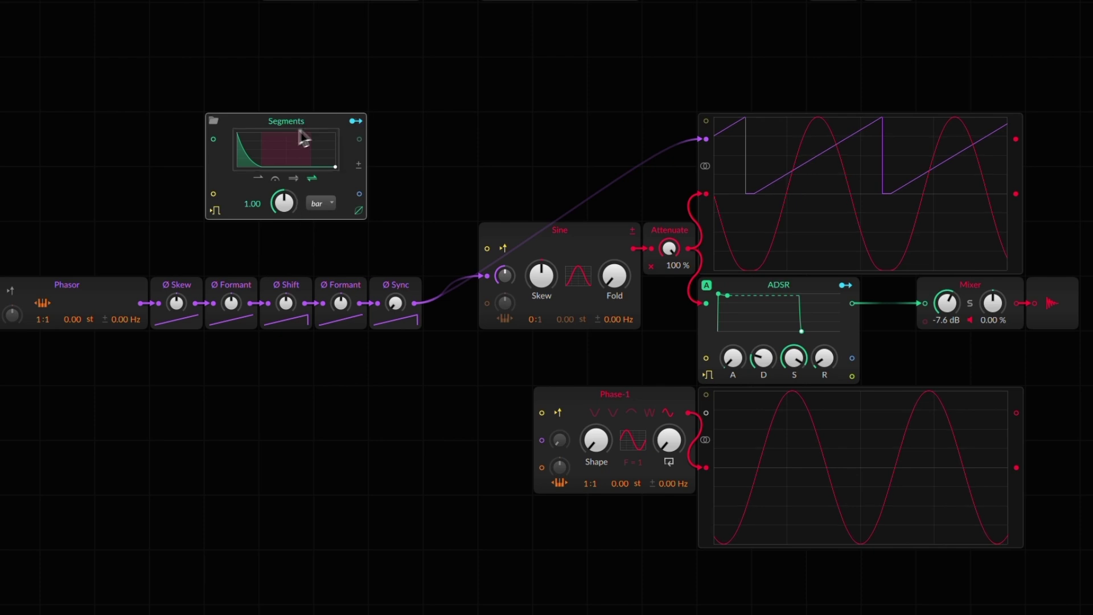
Sweep the Phase-1 feedback amount to examine how it distorts the waveform, and reset the feedback to 0%
left_click_drag(152, 243, 436, 344)
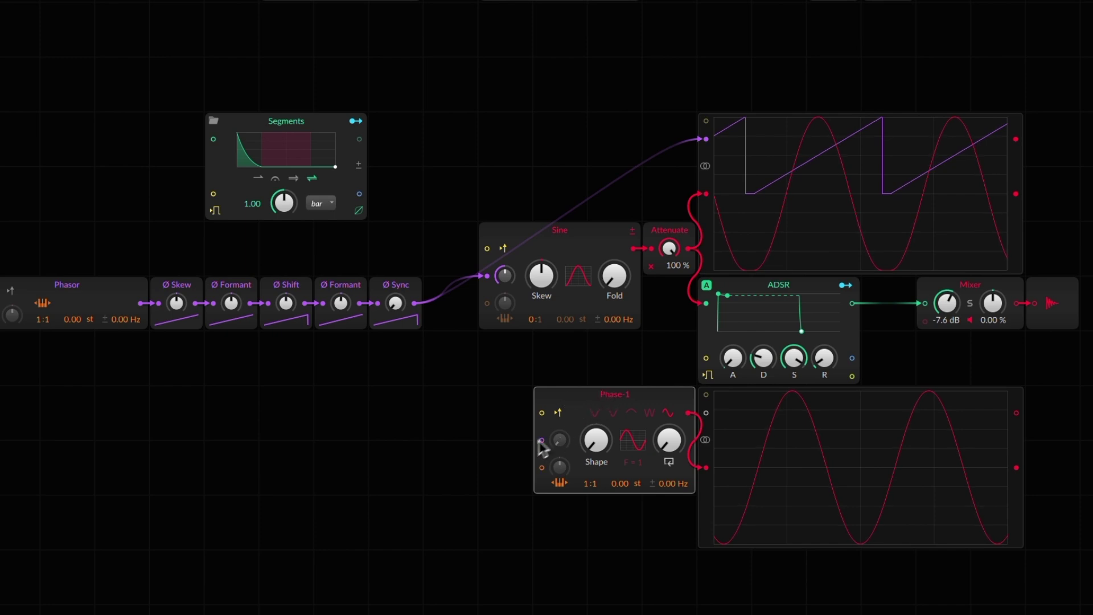
left_click_drag(542, 440, 302, 474)
left_click_drag(666, 445, 666, 441)
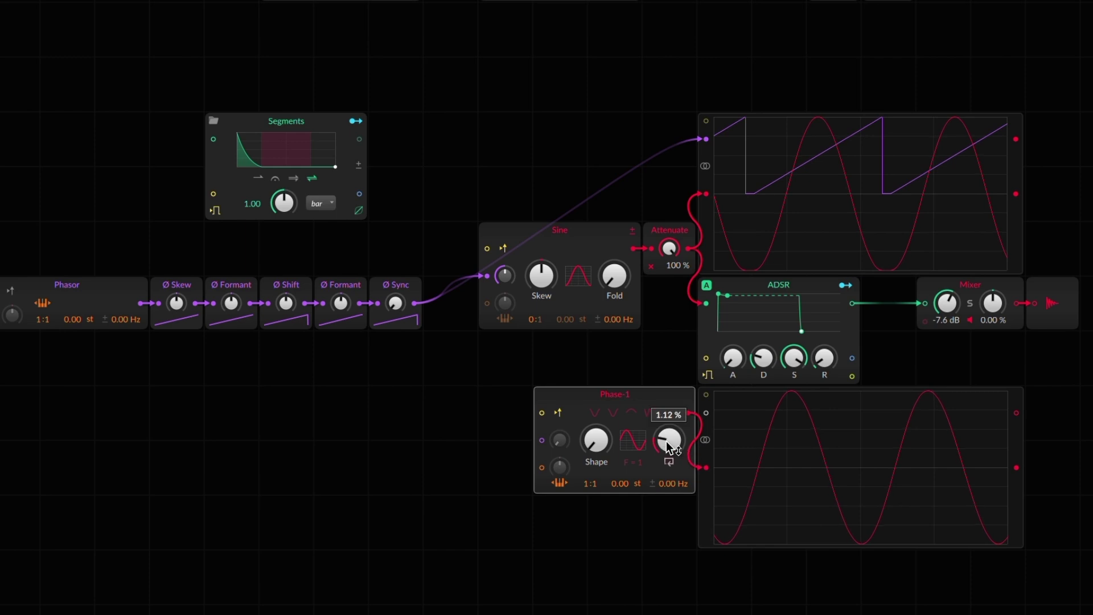
scroll(666, 442, "up", 15)
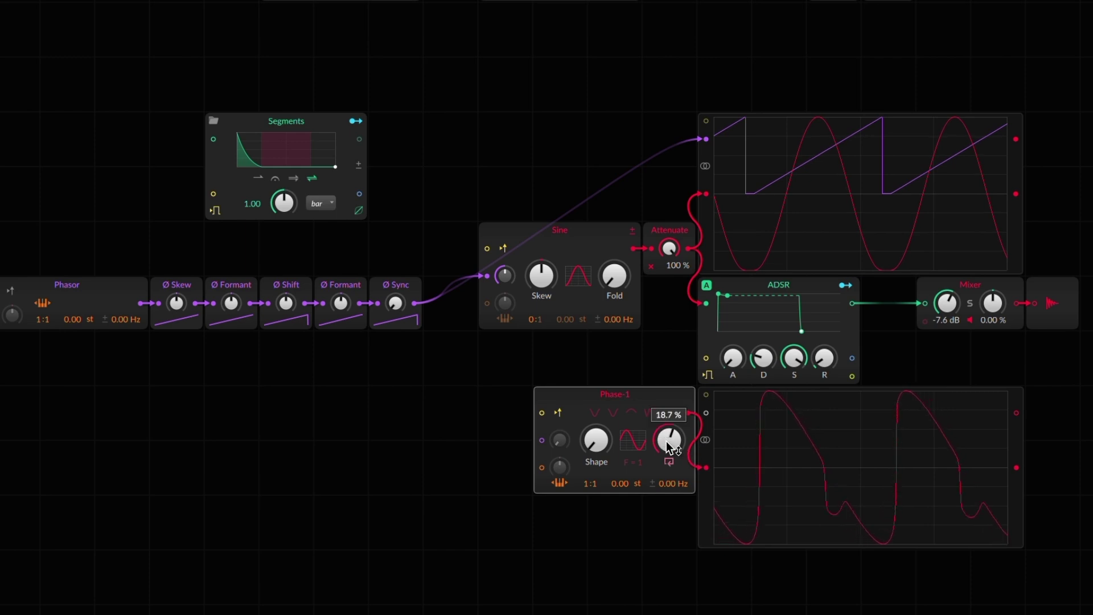
double_click(668, 437)
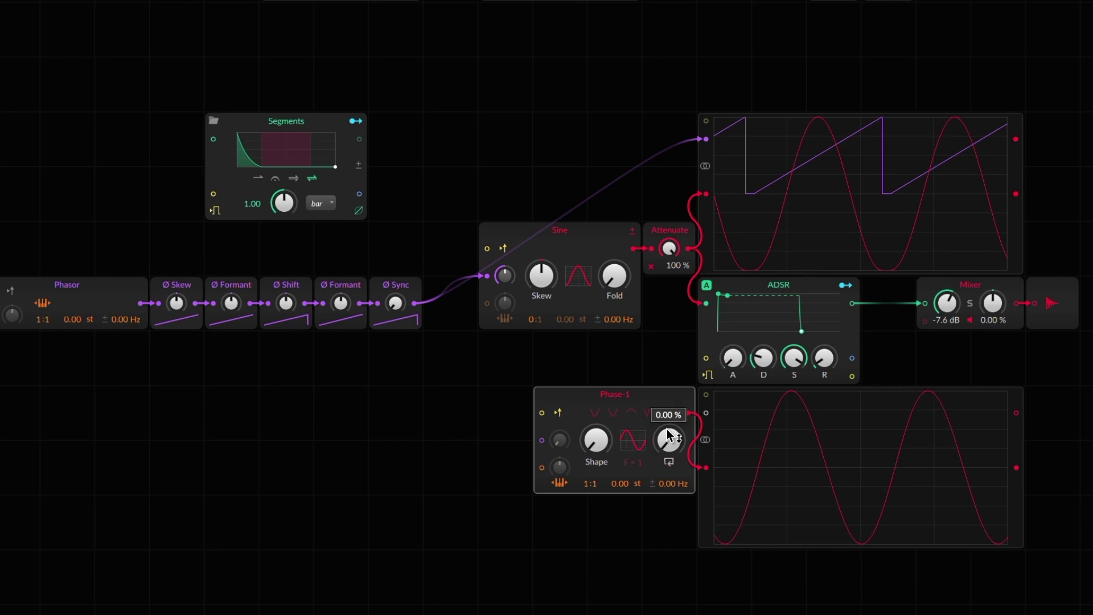
left_click_drag(666, 429, 666, 426)
double_click(667, 430)
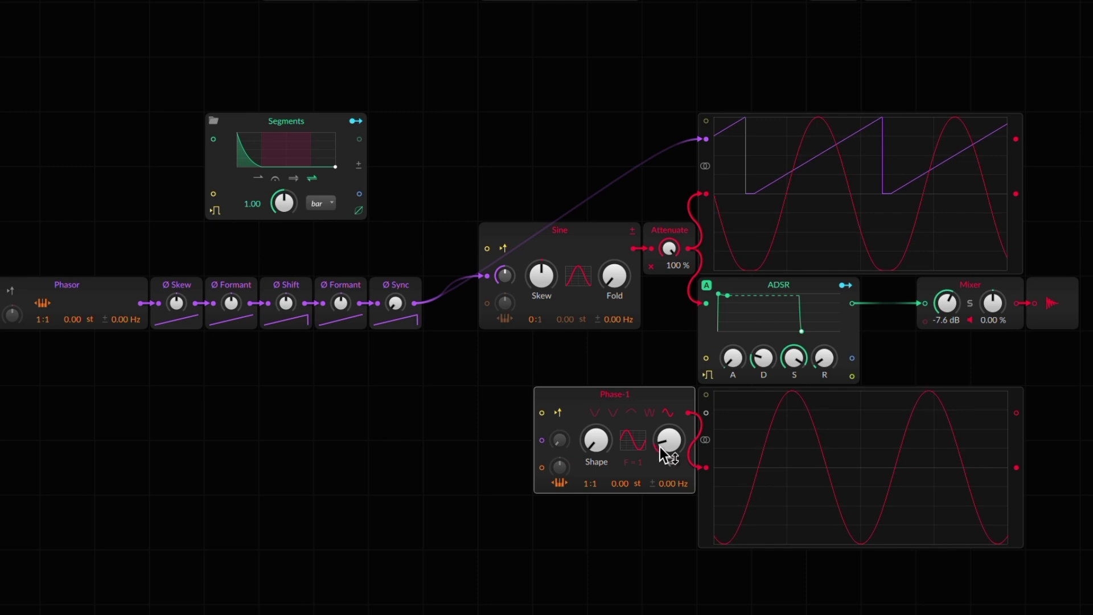
left_click_drag(664, 444, 674, 498)
mouse_move(667, 450)
left_mouse_down()
mouse_move(667, 438)
mouse_move(665, 464)
left_mouse_up()
Switch Phase-1 to its first distortion algorithm, and patch its output into the ADSR, placing the module directly below Sine
left_click(598, 417)
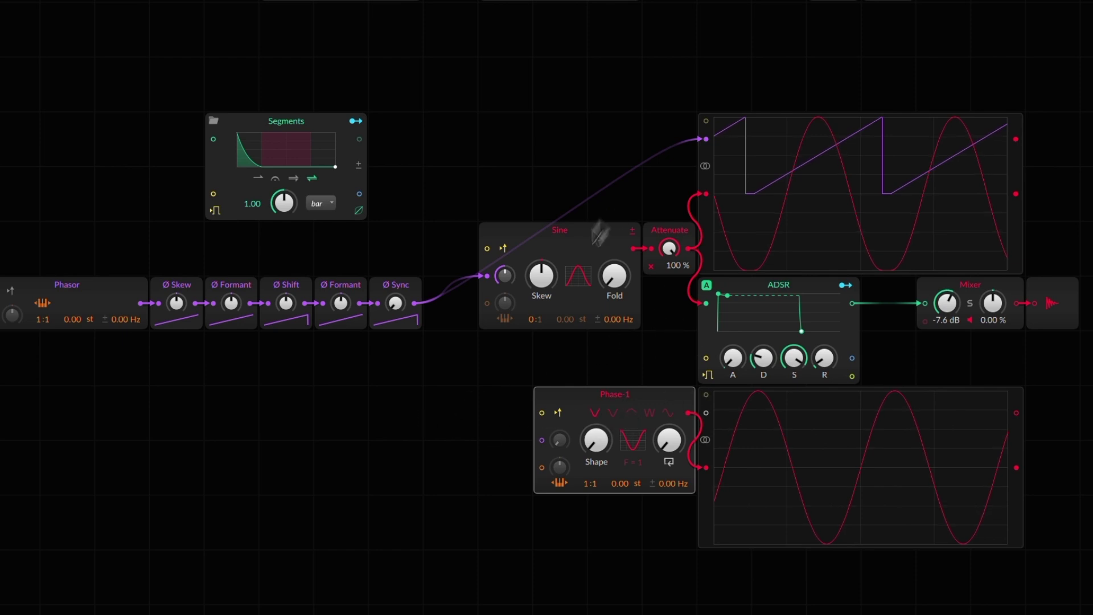
left_click_drag(690, 413, 707, 302)
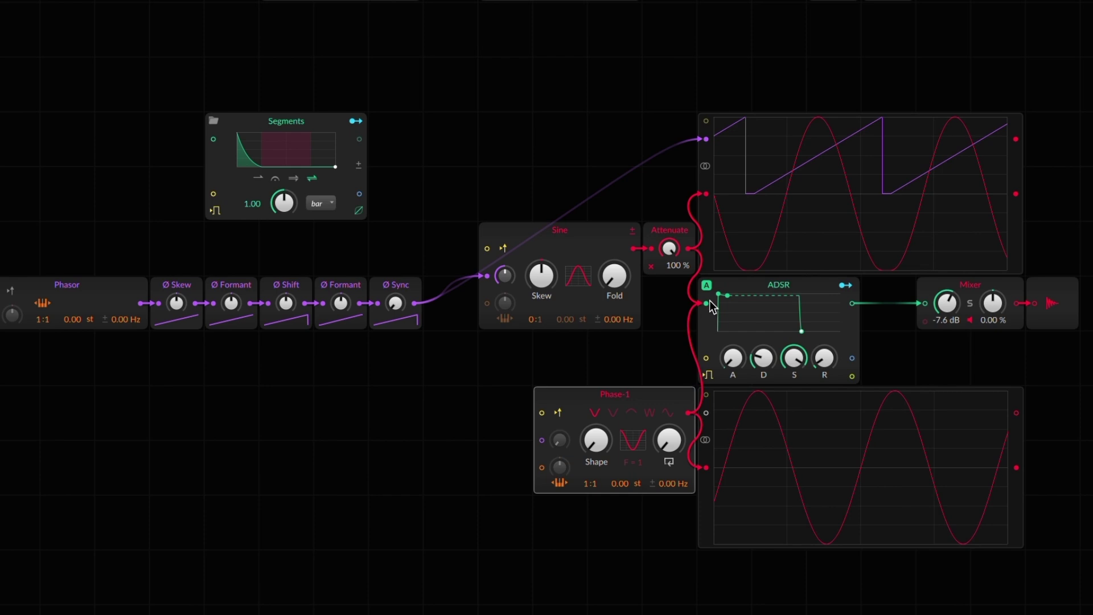
left_click_drag(616, 394, 601, 361)
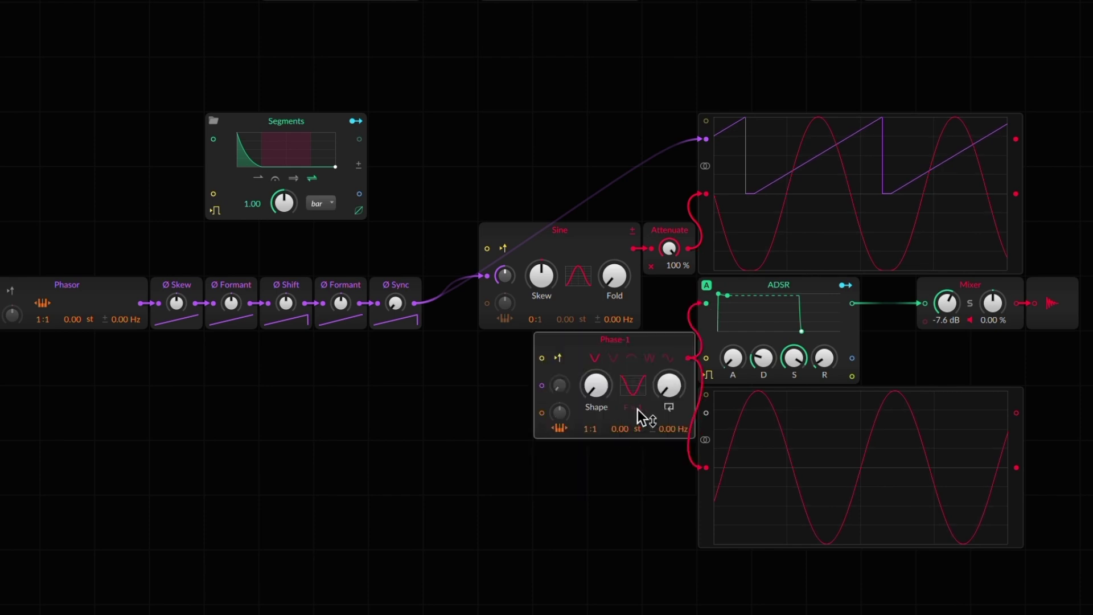
Raise Phase-1's F value to 4 and compare its waveform with a temporary Ø Sync increase, resetting Ø Sync
left_click_drag(639, 409, 639, 401)
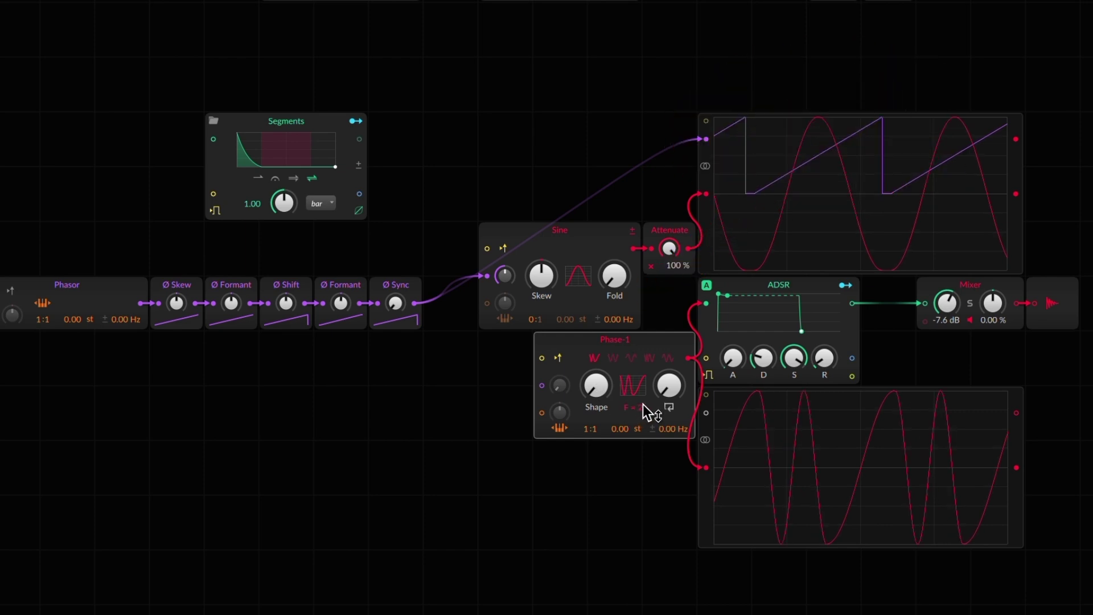
left_click_drag(643, 405, 648, 406)
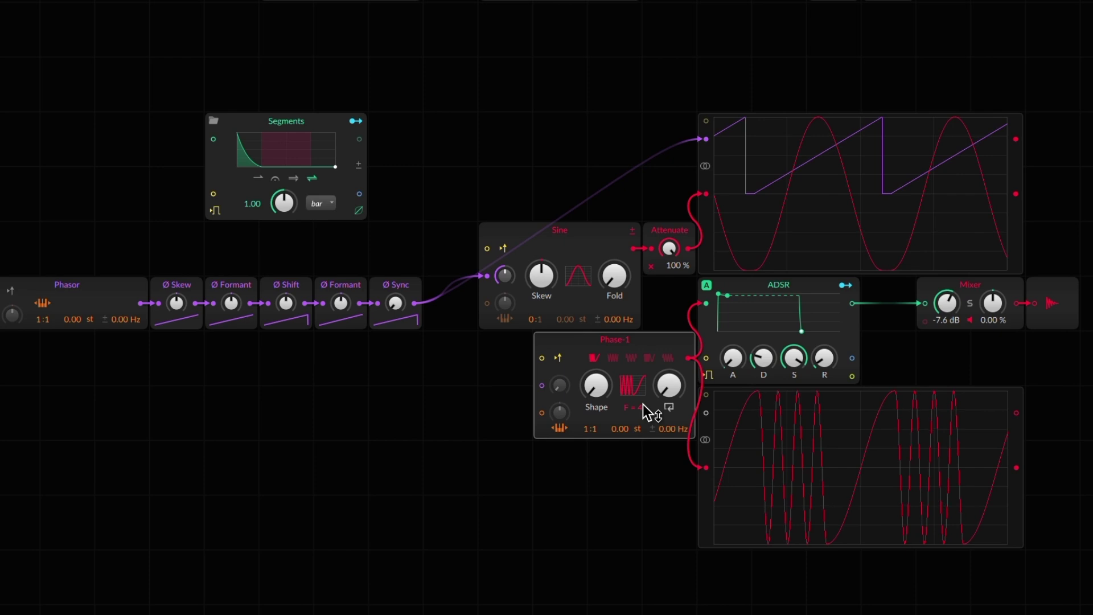
left_click_drag(397, 307, 395, 302)
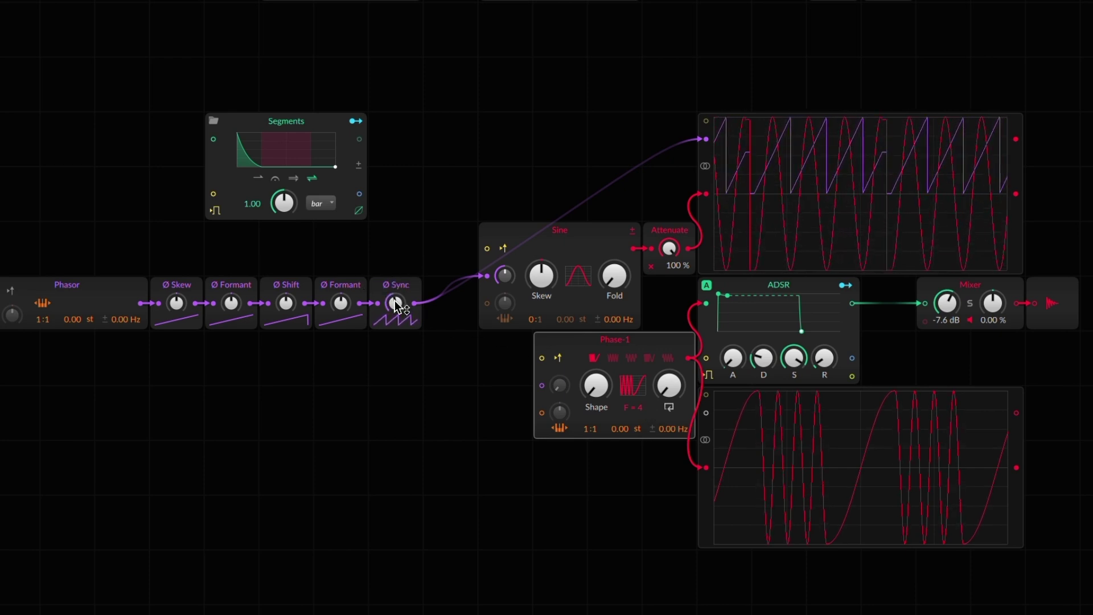
double_click(394, 302)
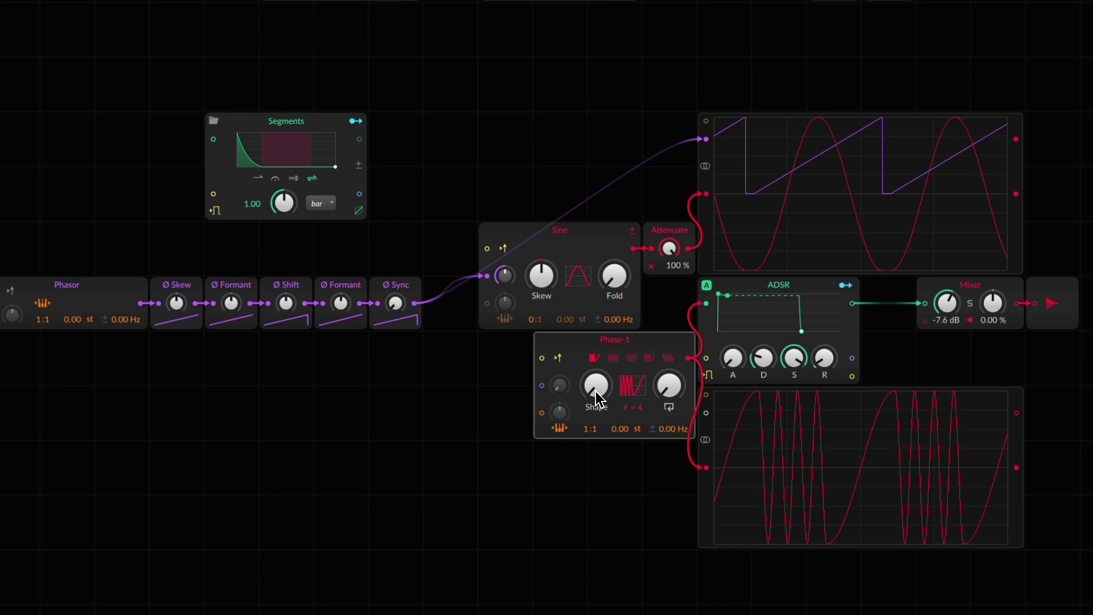
Move the Segments envelope closer to the Sine module, and set Phase-1 to F = 2 with its fourth algorithm
left_click_drag(291, 123, 399, 124)
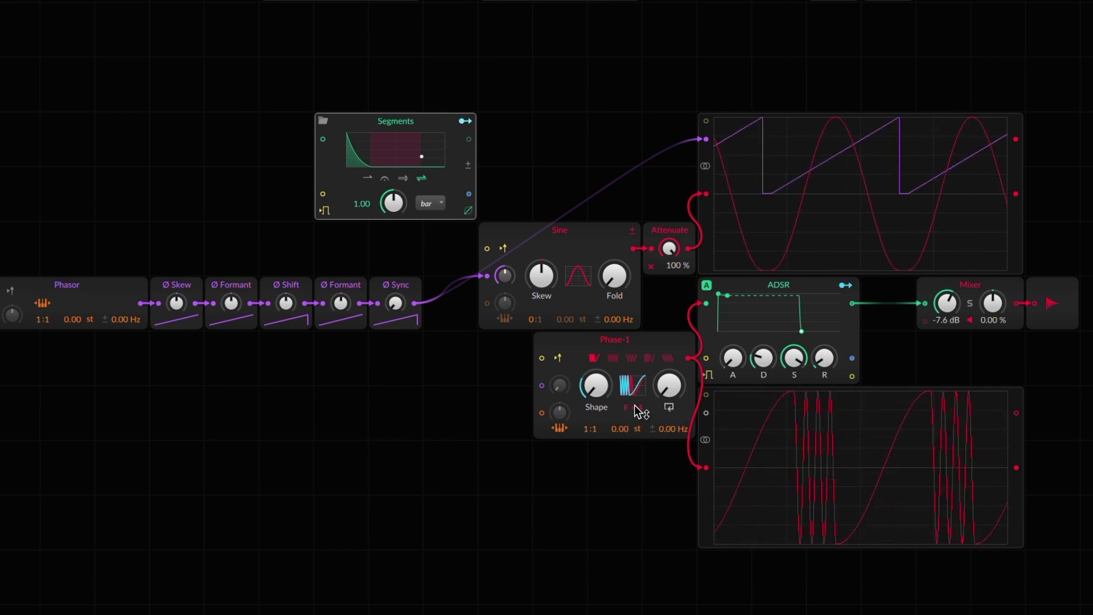
left_click_drag(634, 405, 634, 415)
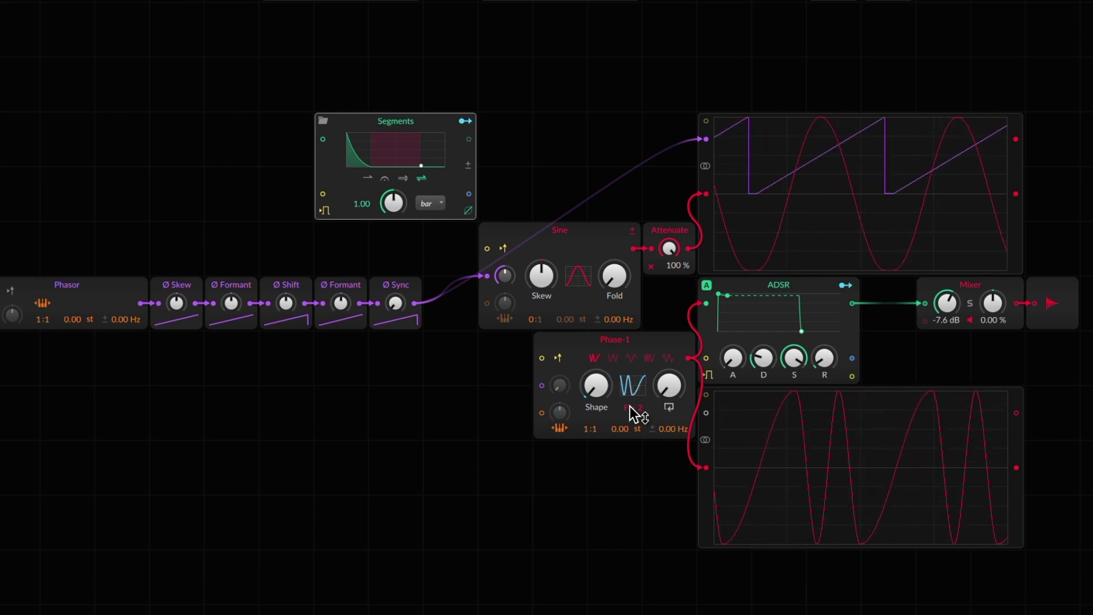
left_click(649, 357)
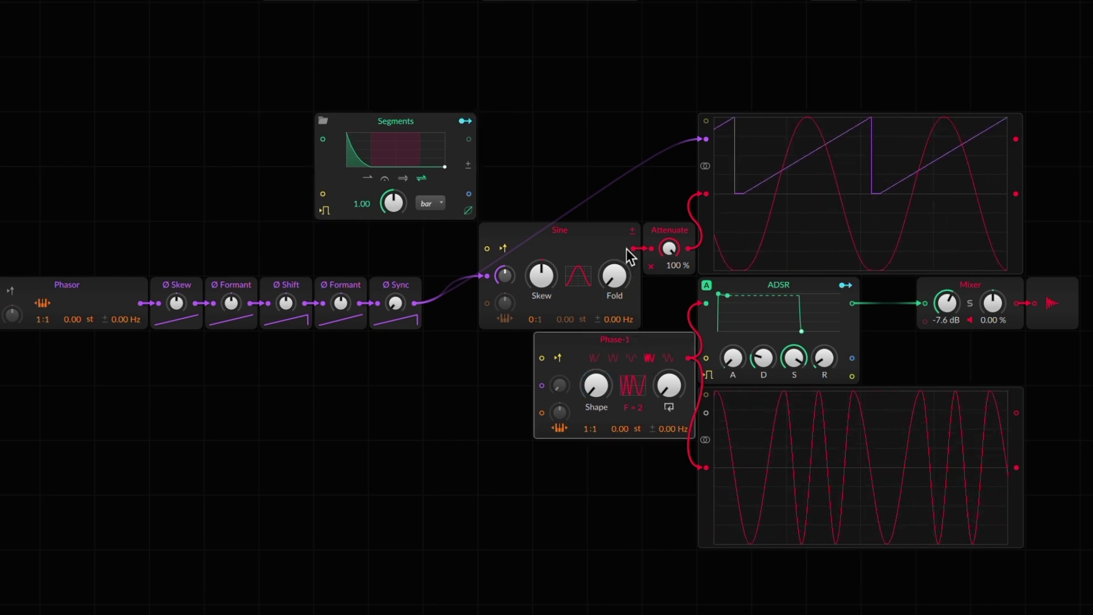
Patch the Sine output into the ADSR and move Phase-1 back down beside the lower oscilloscope
left_click_drag(633, 248, 706, 303)
left_click_drag(664, 336, 665, 390)
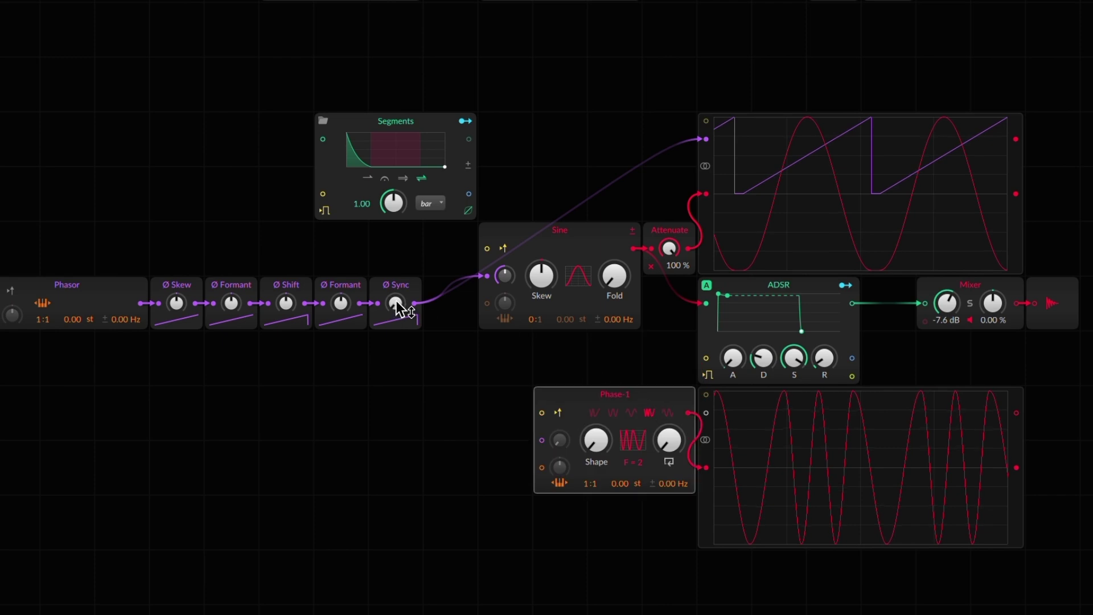
Try different Ø Sync amounts and settle on one that repeats the phase ramp four times per cycle
mouse_move(398, 308)
scroll(395, 302, "up", 5)
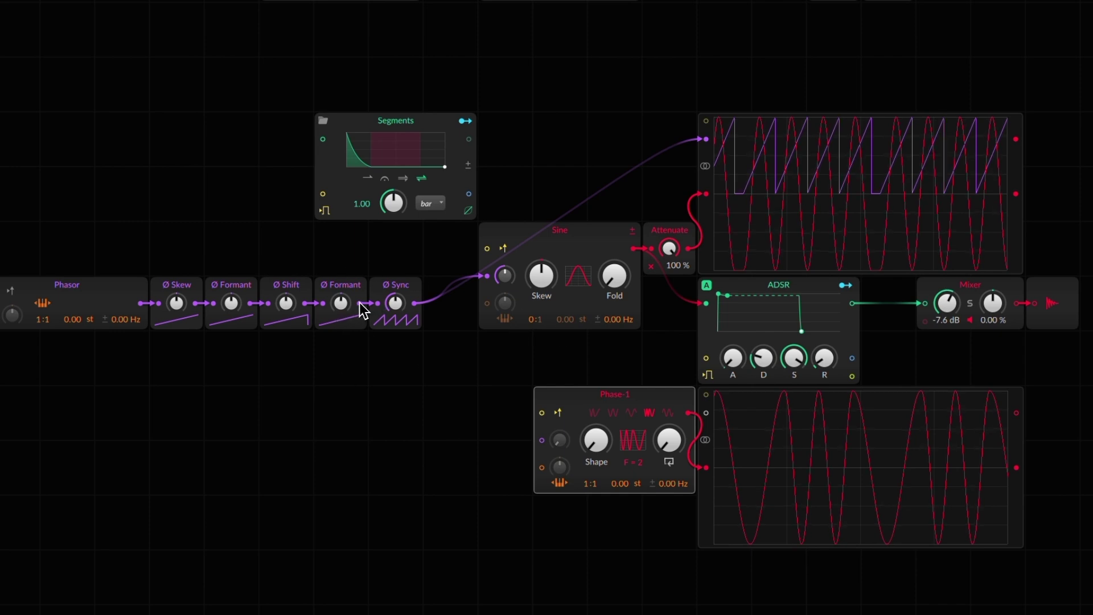
left_click_drag(392, 305, 390, 305)
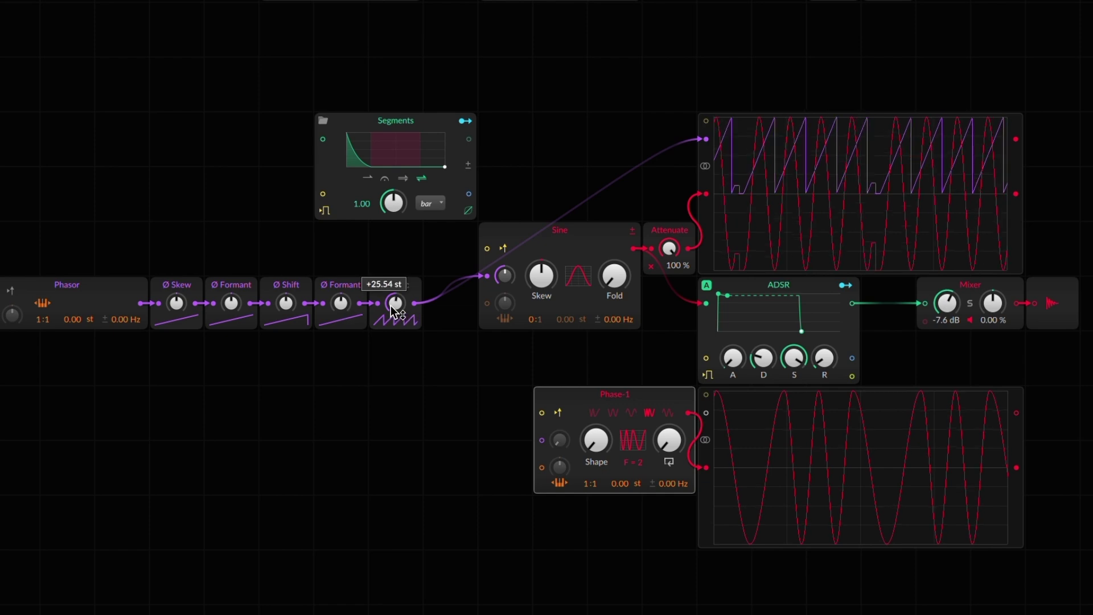
double_click(390, 305)
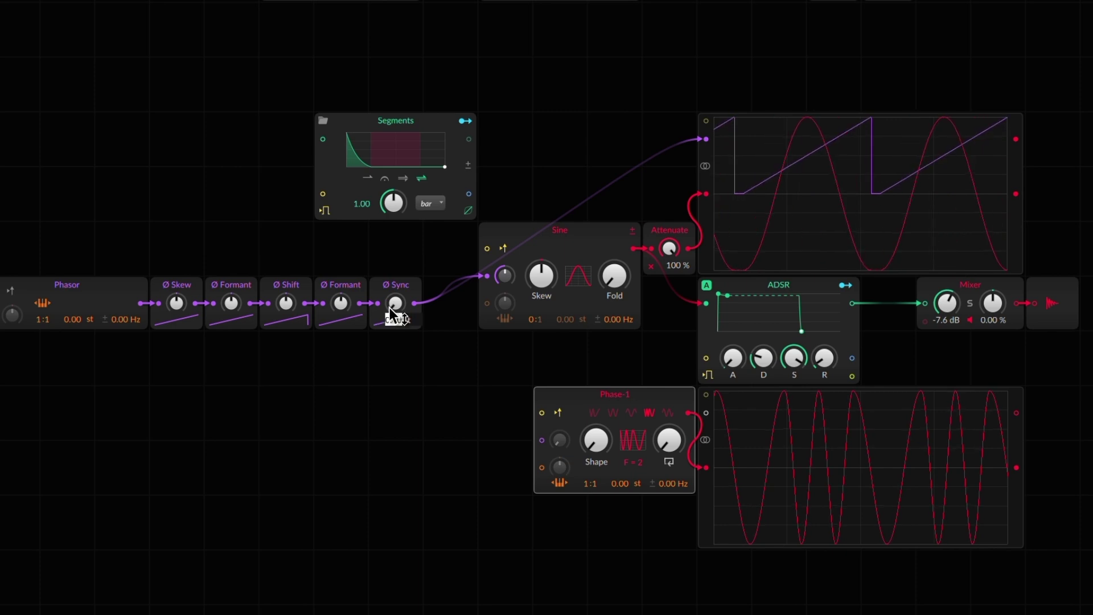
left_click_drag(391, 309, 391, 309)
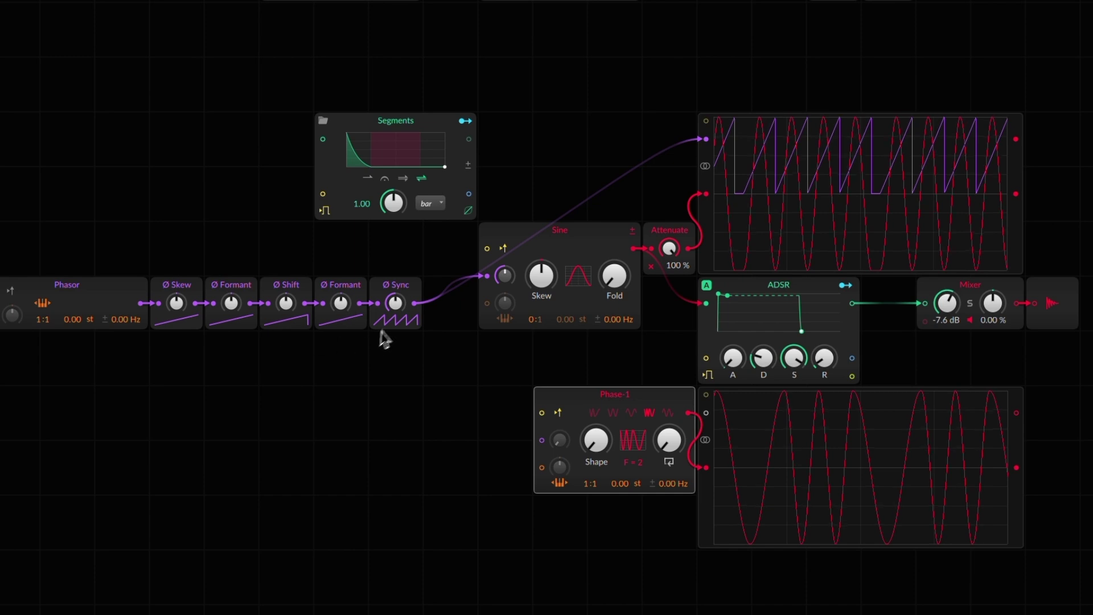
Raise Phase-1's Shape amount and compare it with sweeps of the second Ø Formant and Ø Skew, resetting both to default
left_click_drag(342, 302, 181, 308)
double_click(340, 306)
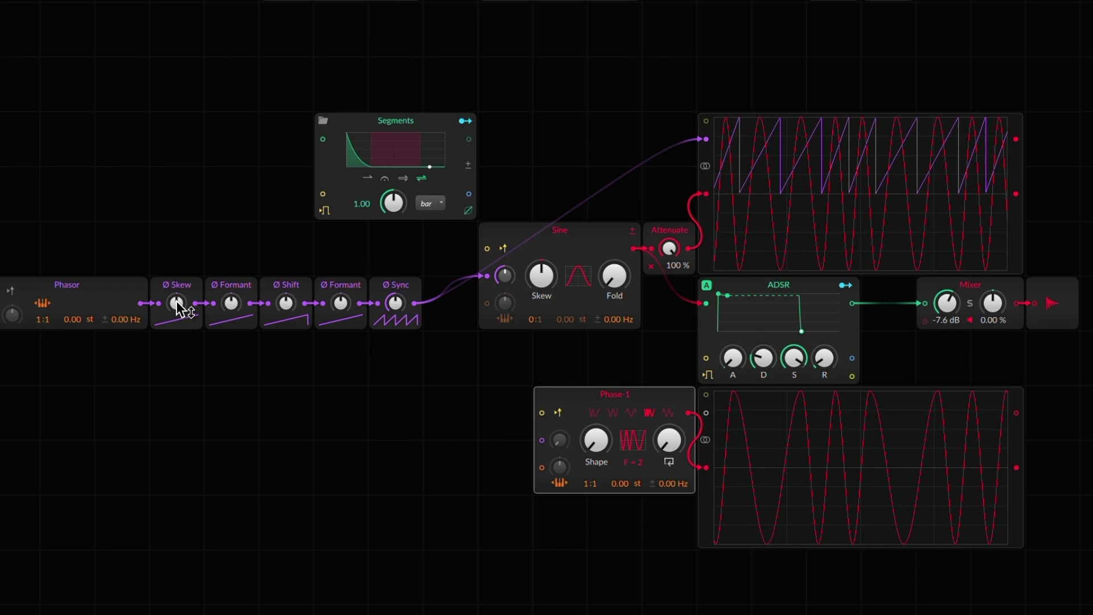
left_click_drag(598, 446, 597, 446)
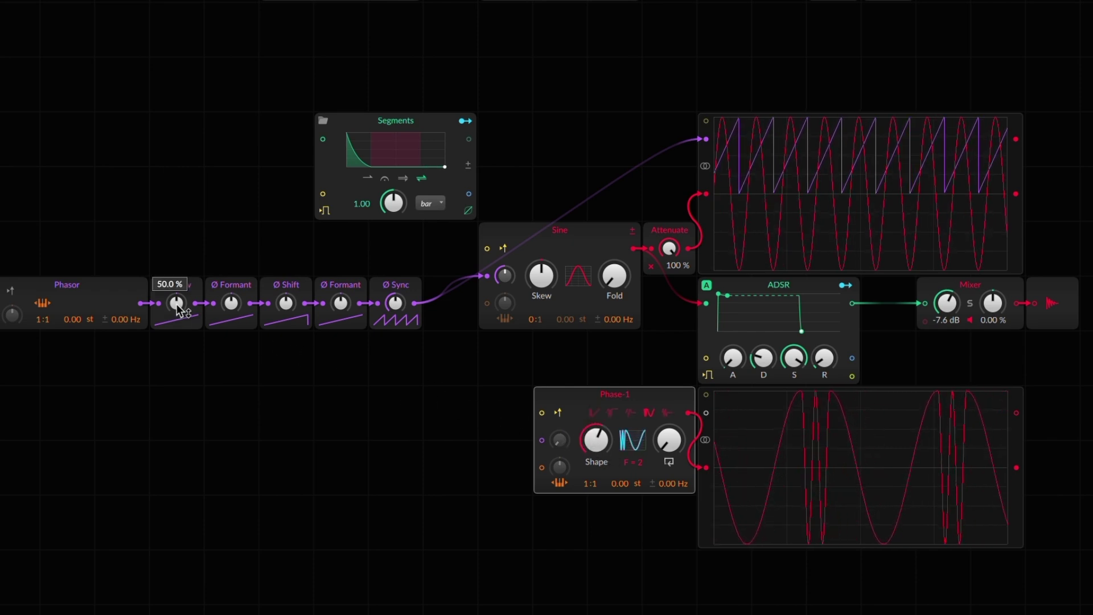
left_click_drag(177, 304, 180, 306)
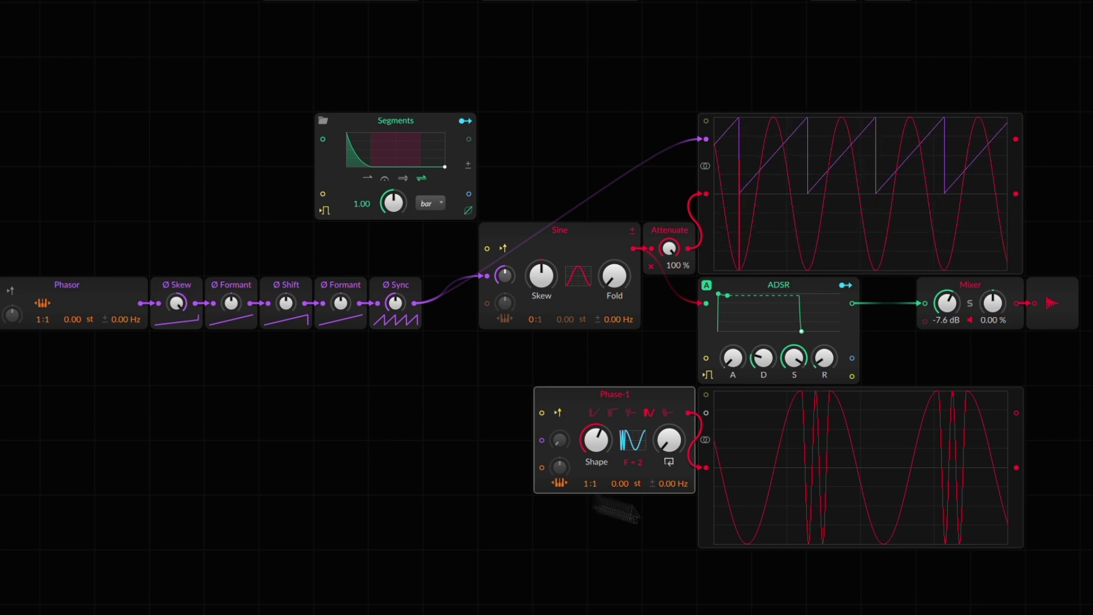
double_click(186, 302)
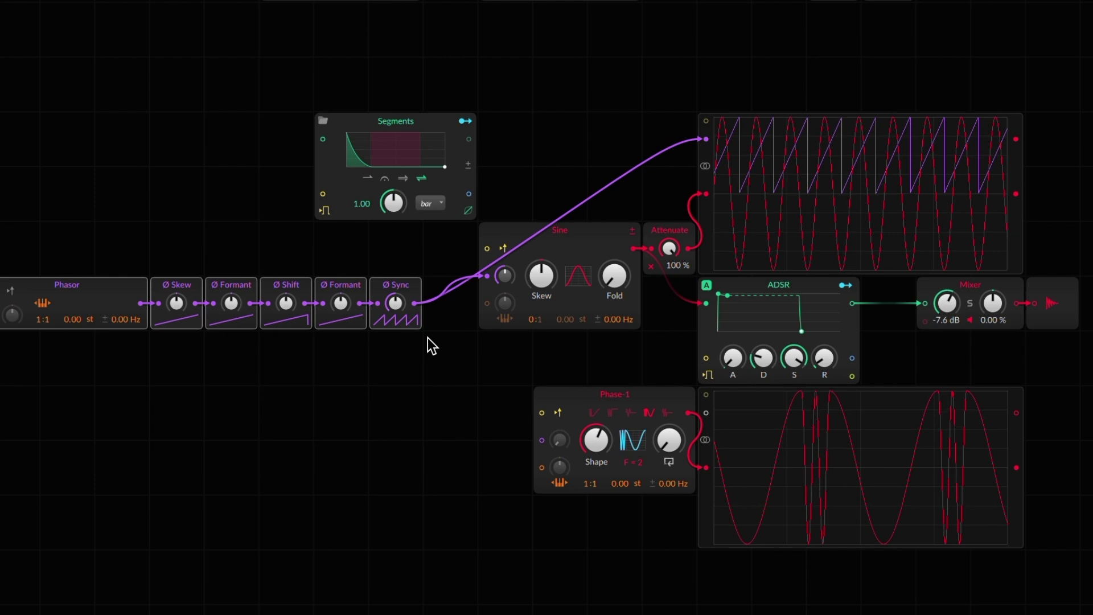